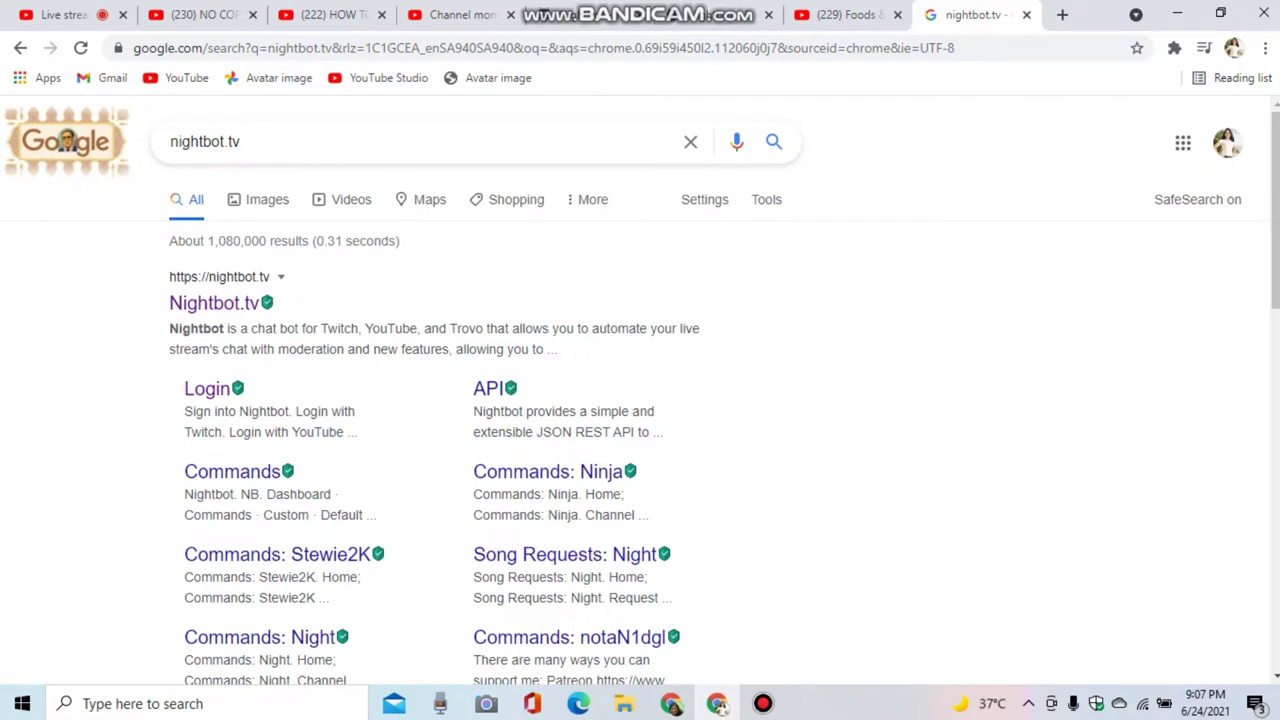
Open the Nightbot.tv website from the search results and log in to the Nightbot account.
{"action": "left_click", "coordinate": [207, 389]}
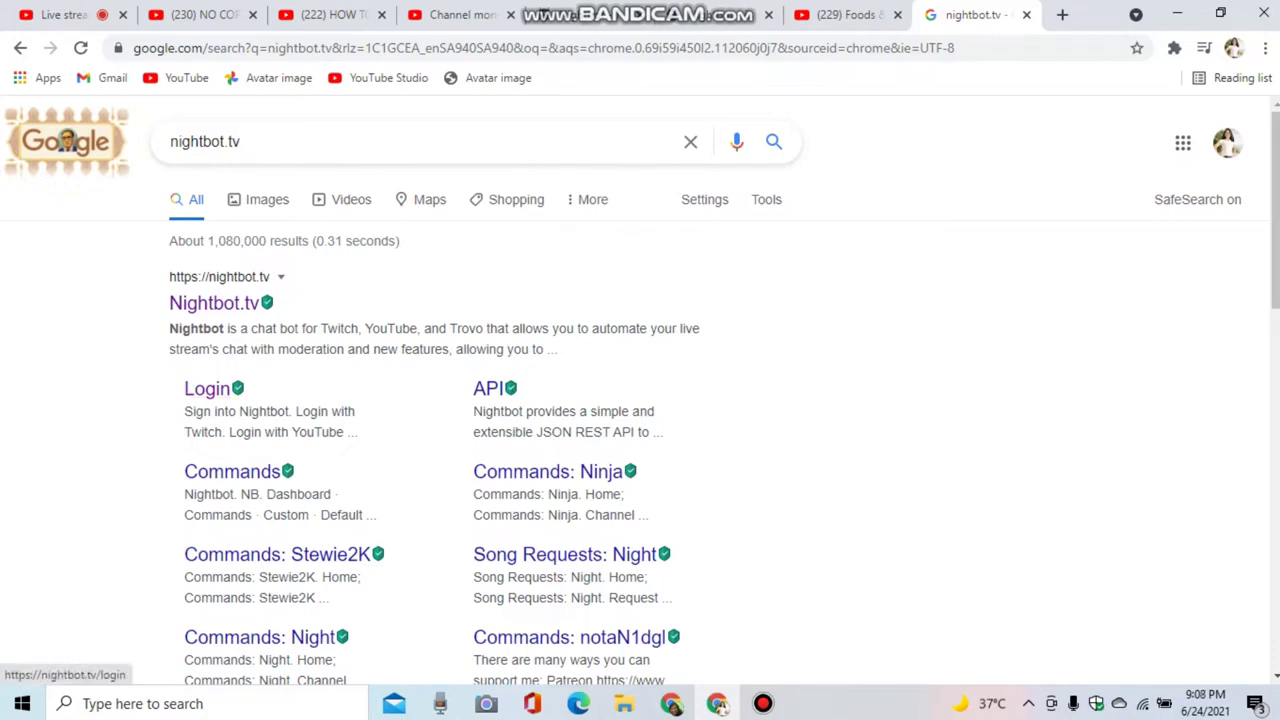
{"action": "left_click", "coordinate": [214, 303]}
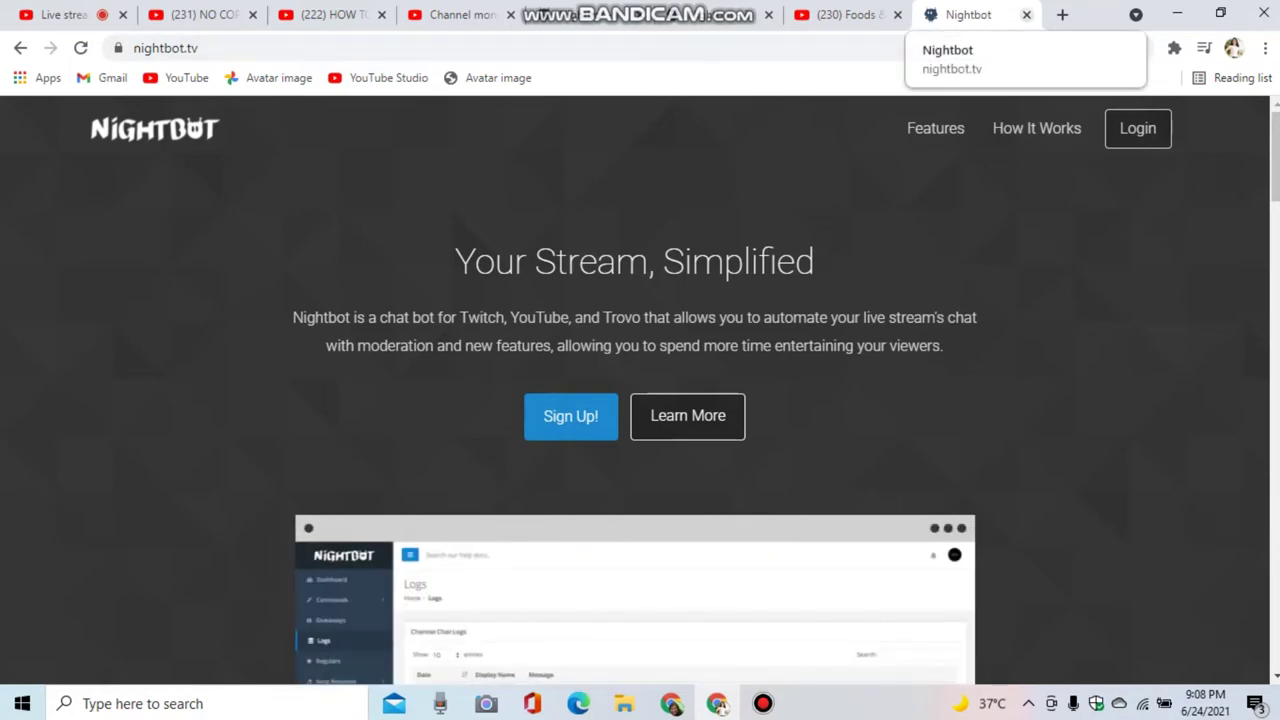
{"action": "left_click", "coordinate": [1137, 128]}
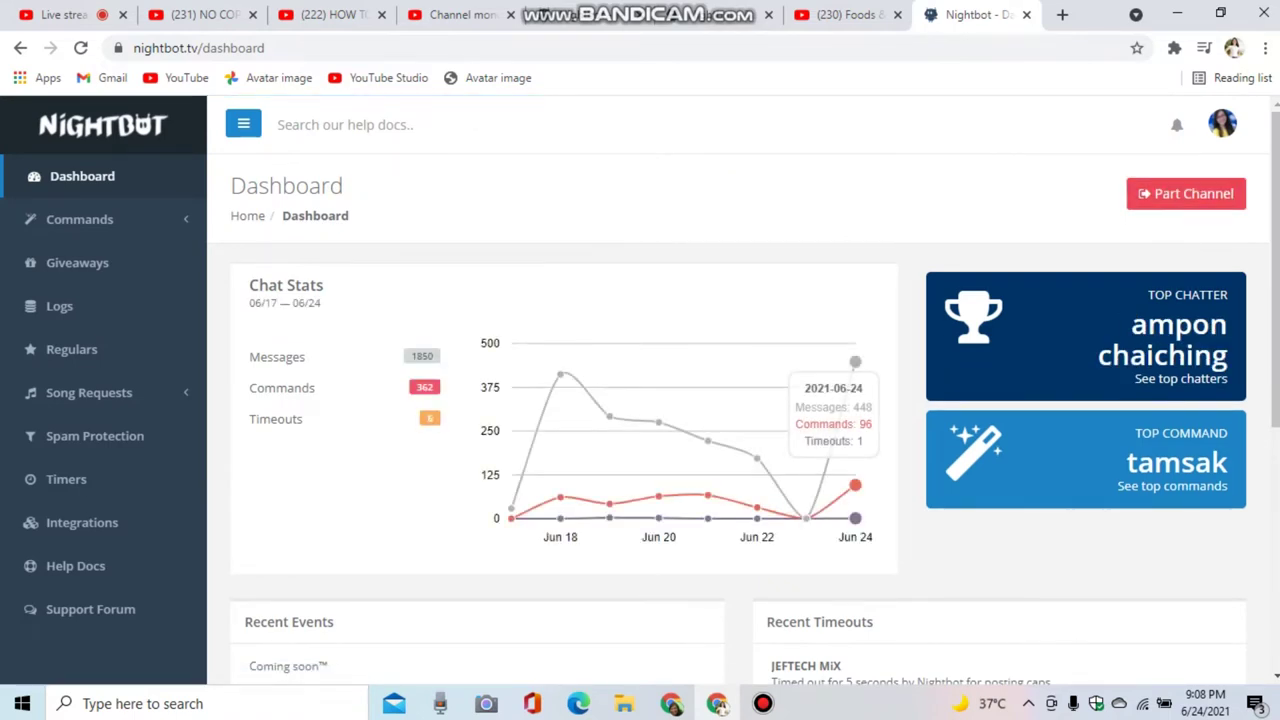
Make Nightbot leave the channel and have it join the channel again.
{"action": "left_click", "coordinate": [1186, 193]}
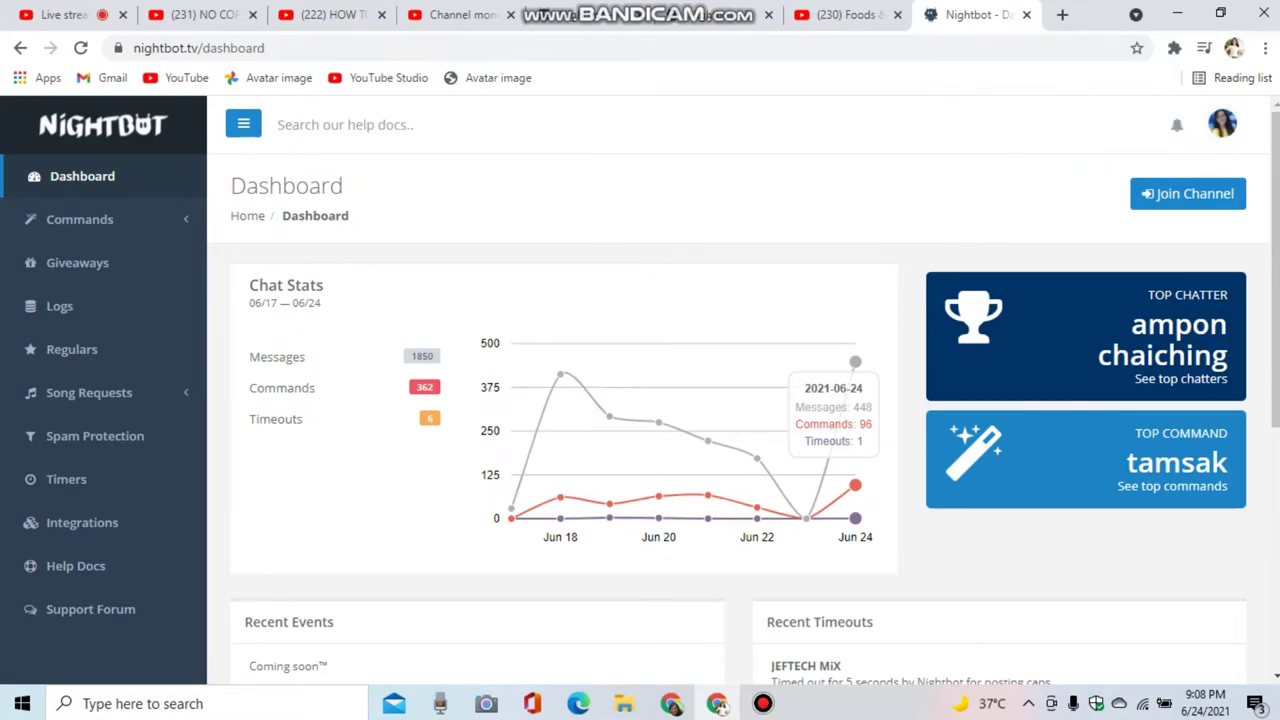
{"action": "scroll", "coordinate": [740, 400], "scroll_direction": "down", "scroll_amount": 3}
{"action": "scroll", "coordinate": [740, 400], "scroll_direction": "up", "scroll_amount": 3}
{"action": "left_click", "coordinate": [1188, 193]}
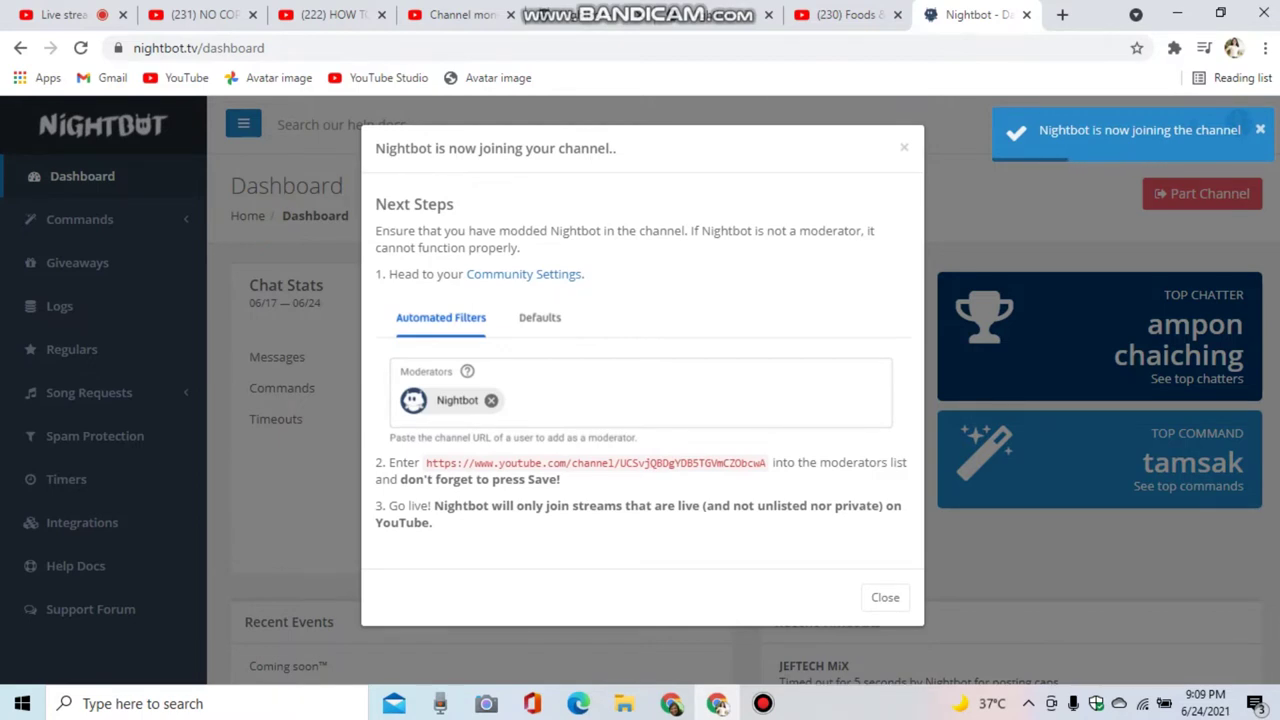
{"action": "left_click_drag", "start_coordinate": [427, 463], "coordinate": [766, 463]}
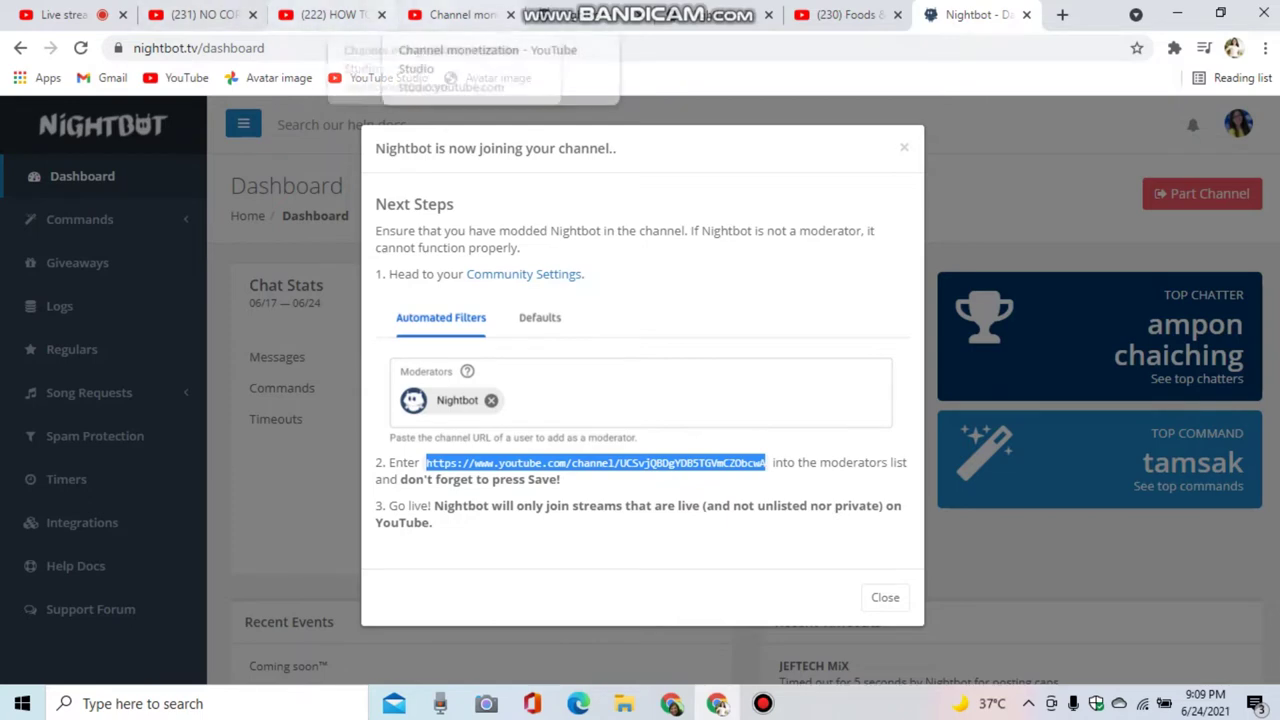
{"action": "left_click", "coordinate": [458, 15]}
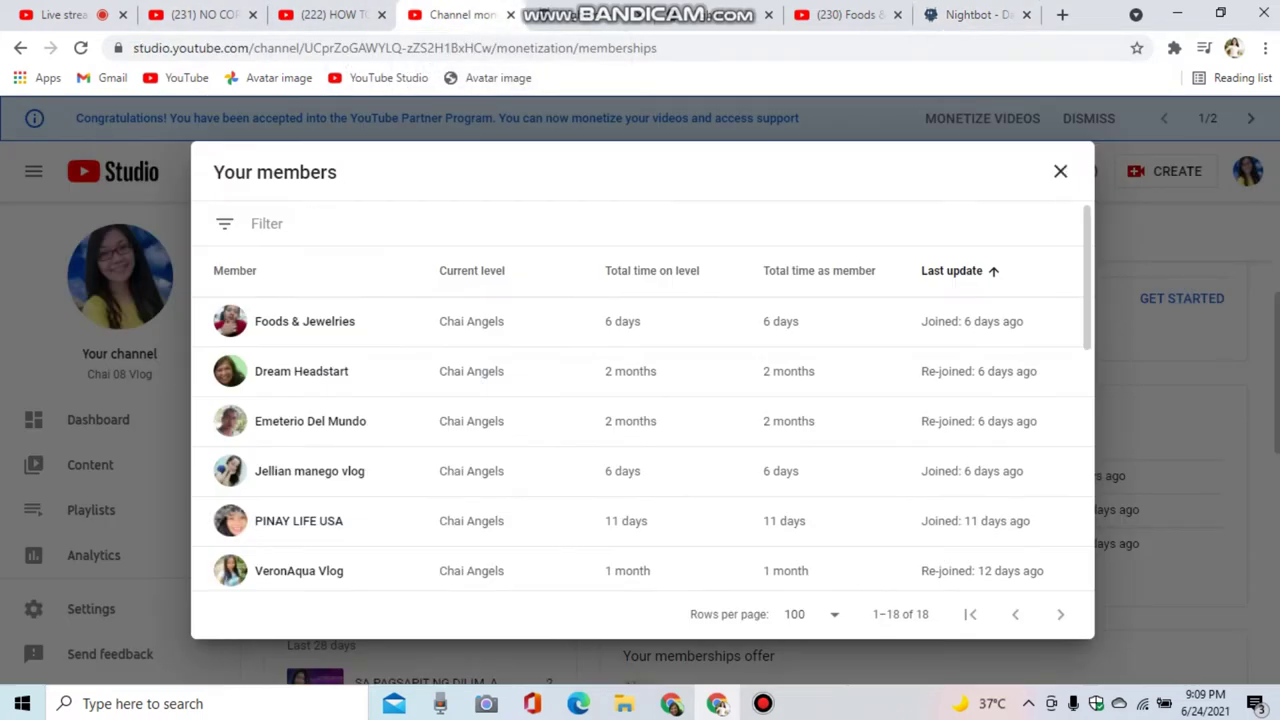
{"action": "left_click", "coordinate": [1060, 171]}
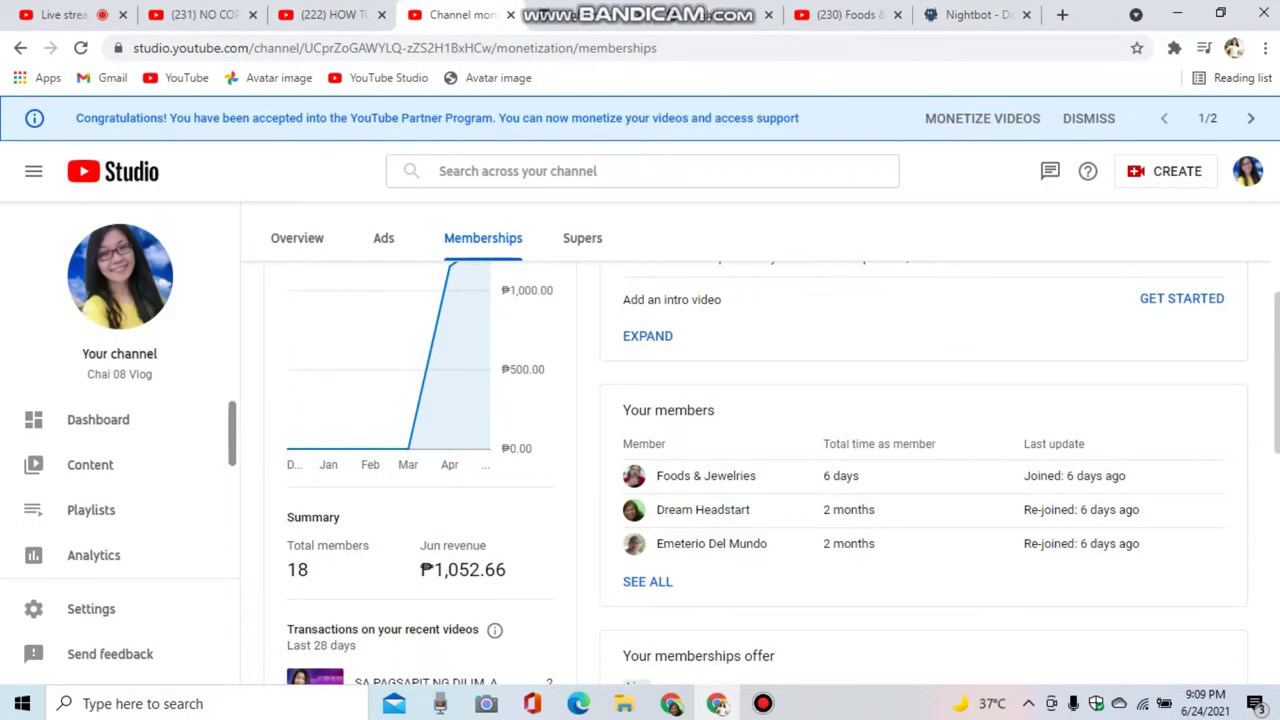
{"action": "scroll", "coordinate": [120, 480], "scroll_direction": "down", "scroll_amount": 2}
{"action": "left_click", "coordinate": [91, 608]}
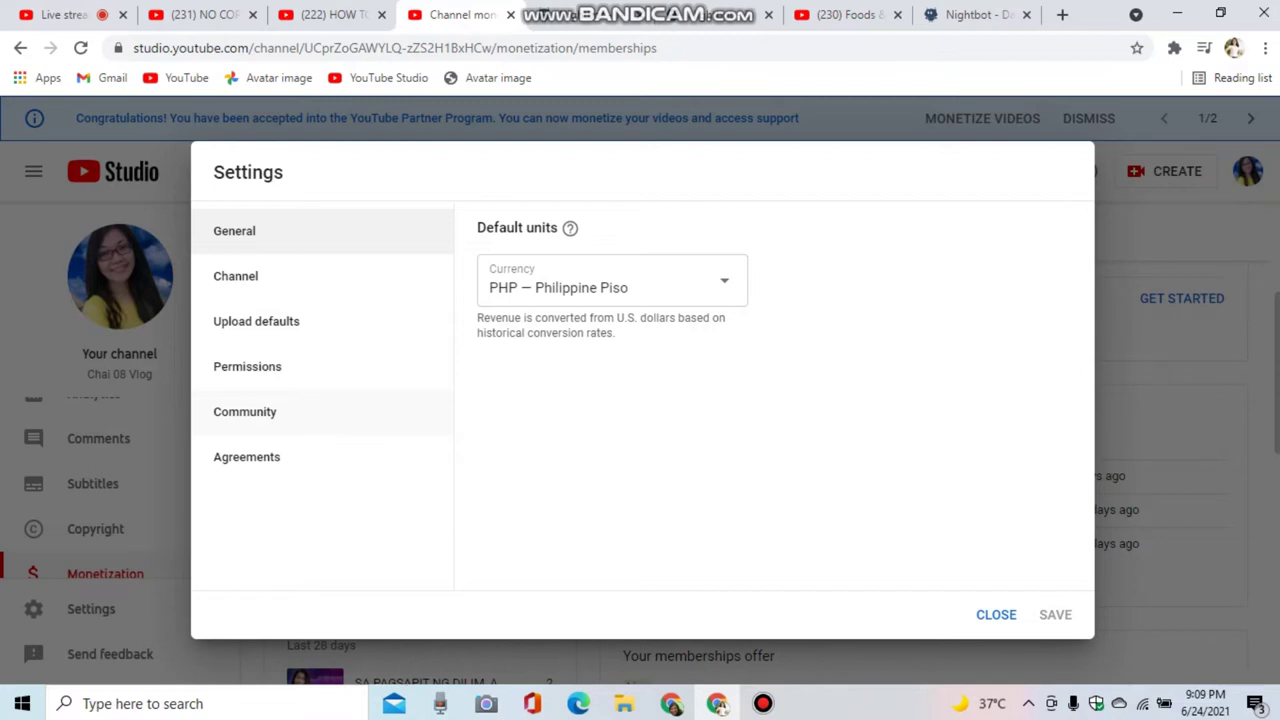
{"action": "left_click", "coordinate": [244, 411]}
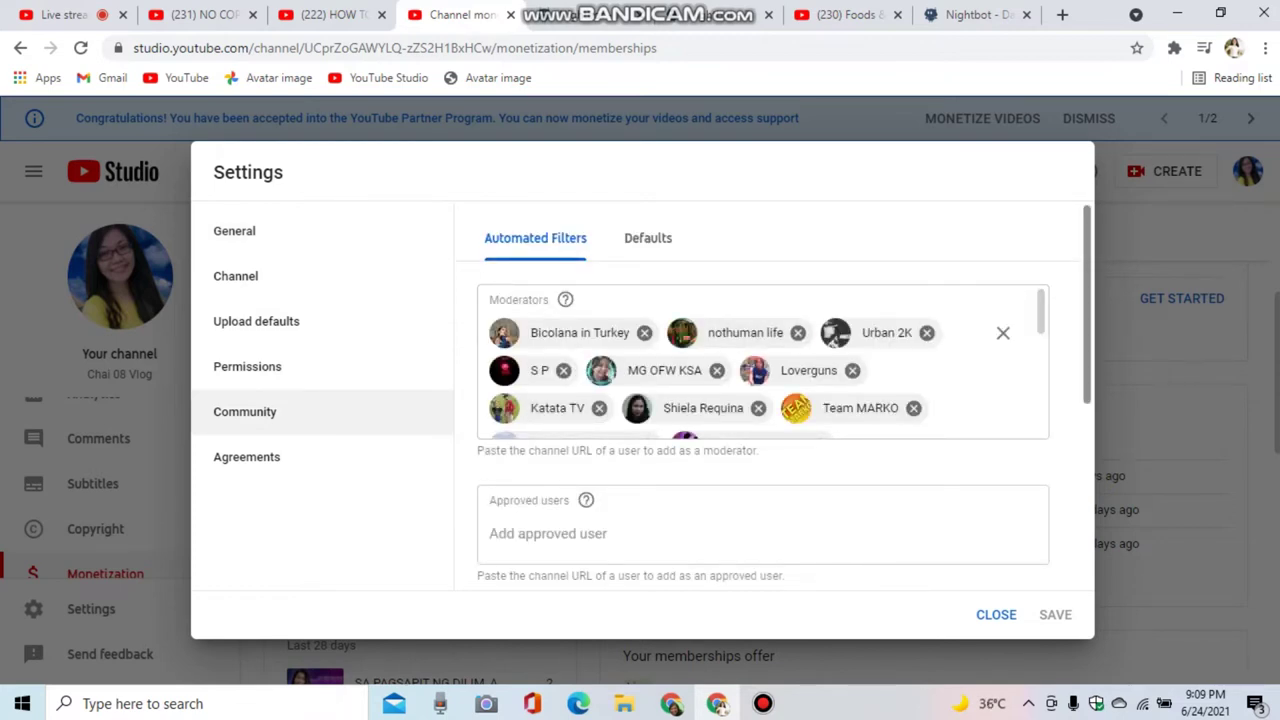
Paste the copied channel URL after the last entry in the Moderators list of the automated filters.
{"action": "scroll", "coordinate": [770, 420], "scroll_direction": "down", "scroll_amount": 4}
{"action": "scroll", "coordinate": [770, 420], "scroll_direction": "up", "scroll_amount": 2}
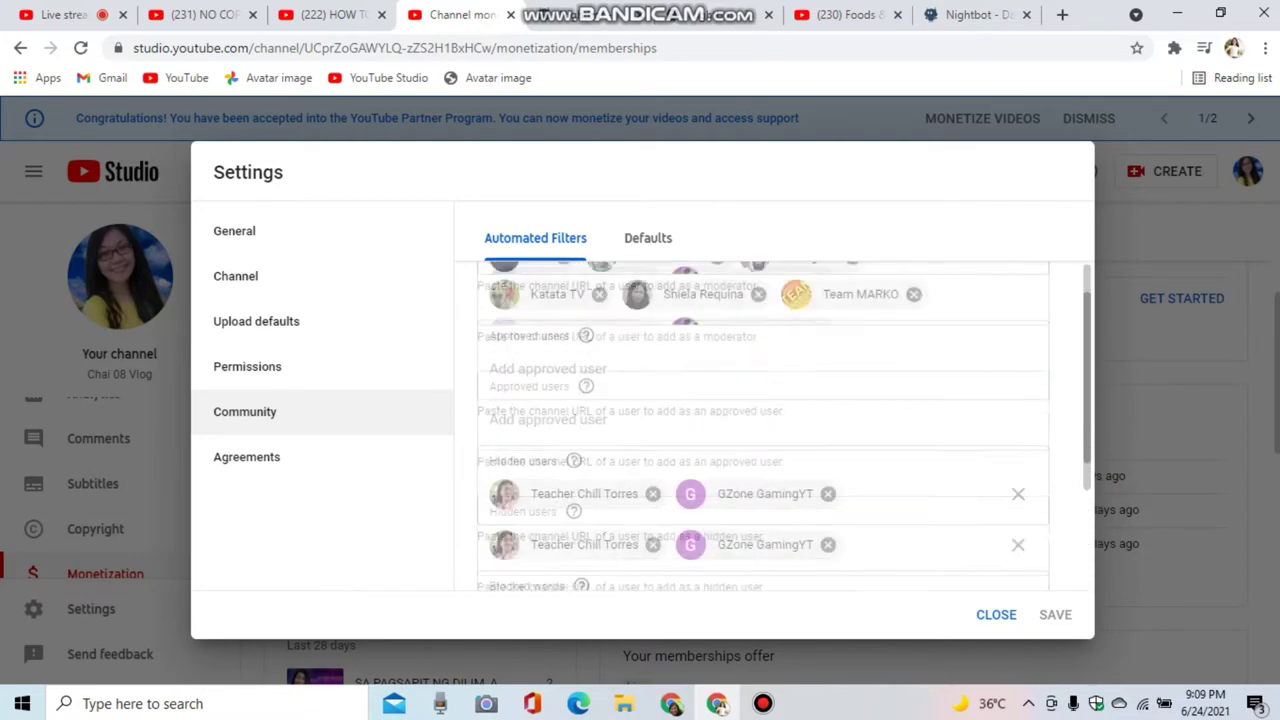
{"action": "scroll", "coordinate": [770, 420], "scroll_direction": "up", "scroll_amount": 2}
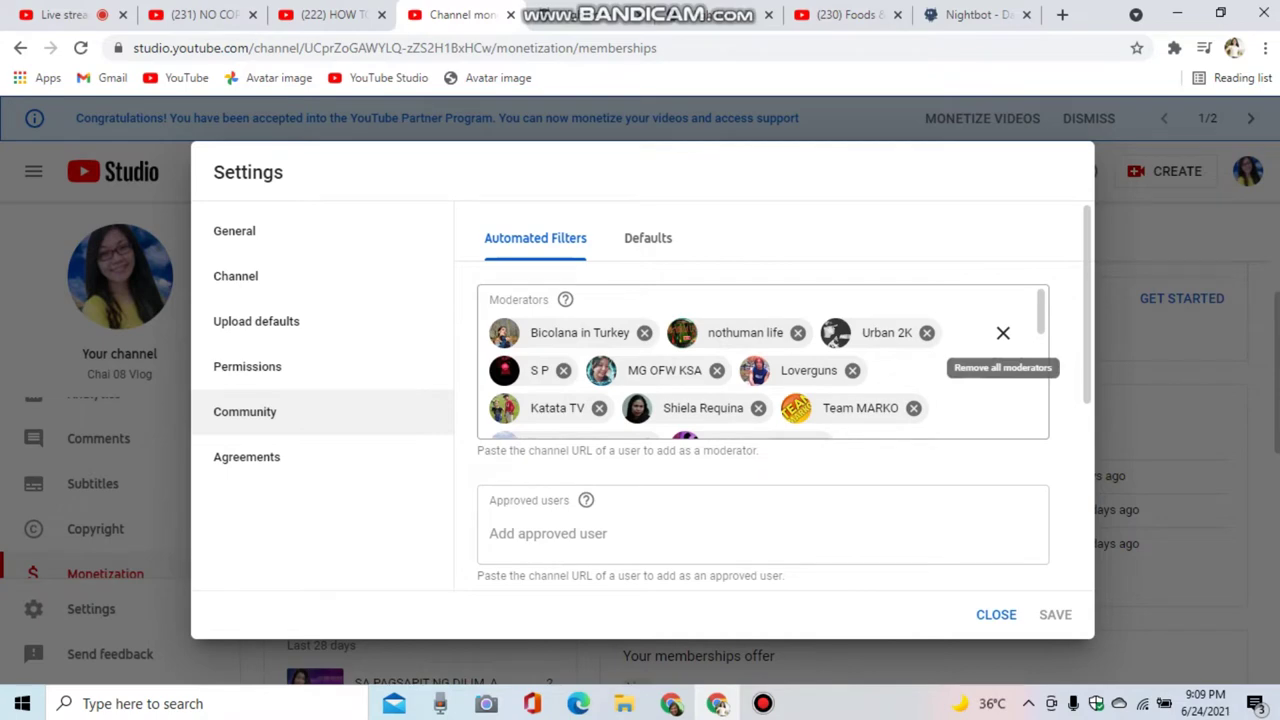
{"action": "left_click", "coordinate": [965, 335]}
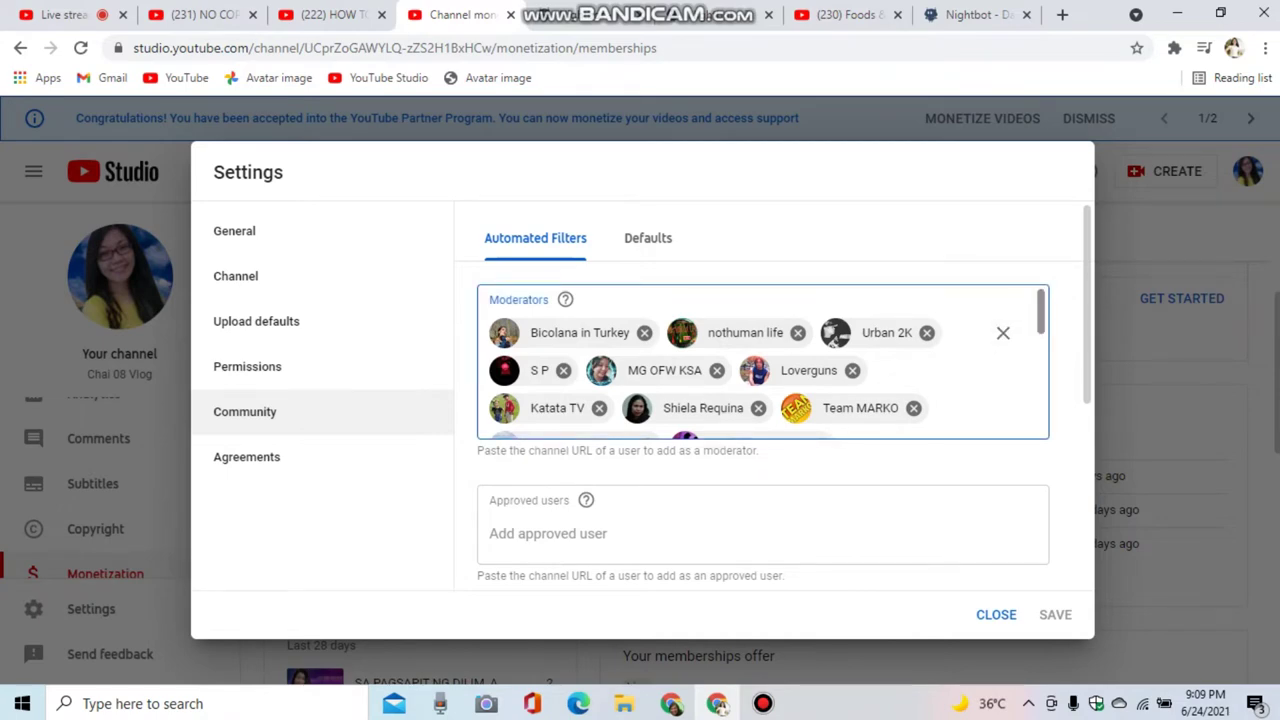
{"action": "scroll", "coordinate": [763, 362], "scroll_direction": "down", "scroll_amount": 5}
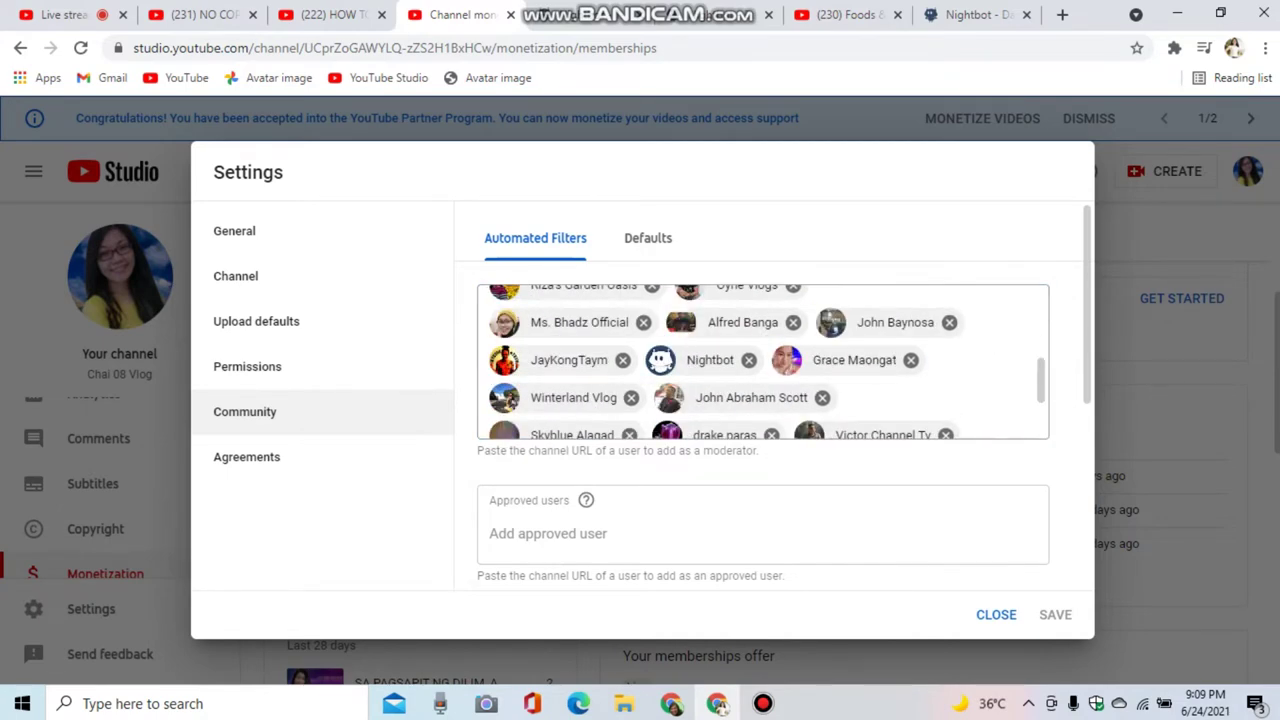
{"action": "scroll", "coordinate": [763, 362], "scroll_direction": "down", "scroll_amount": 5}
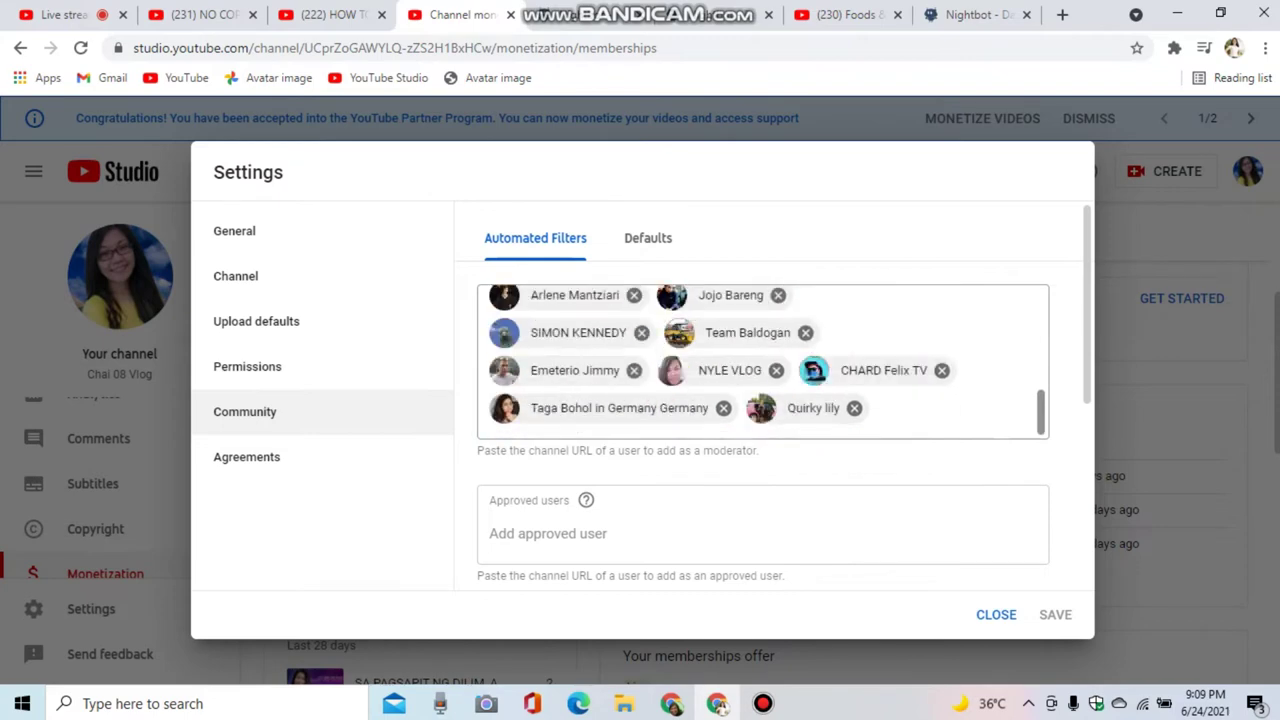
{"action": "left_click", "coordinate": [877, 408]}
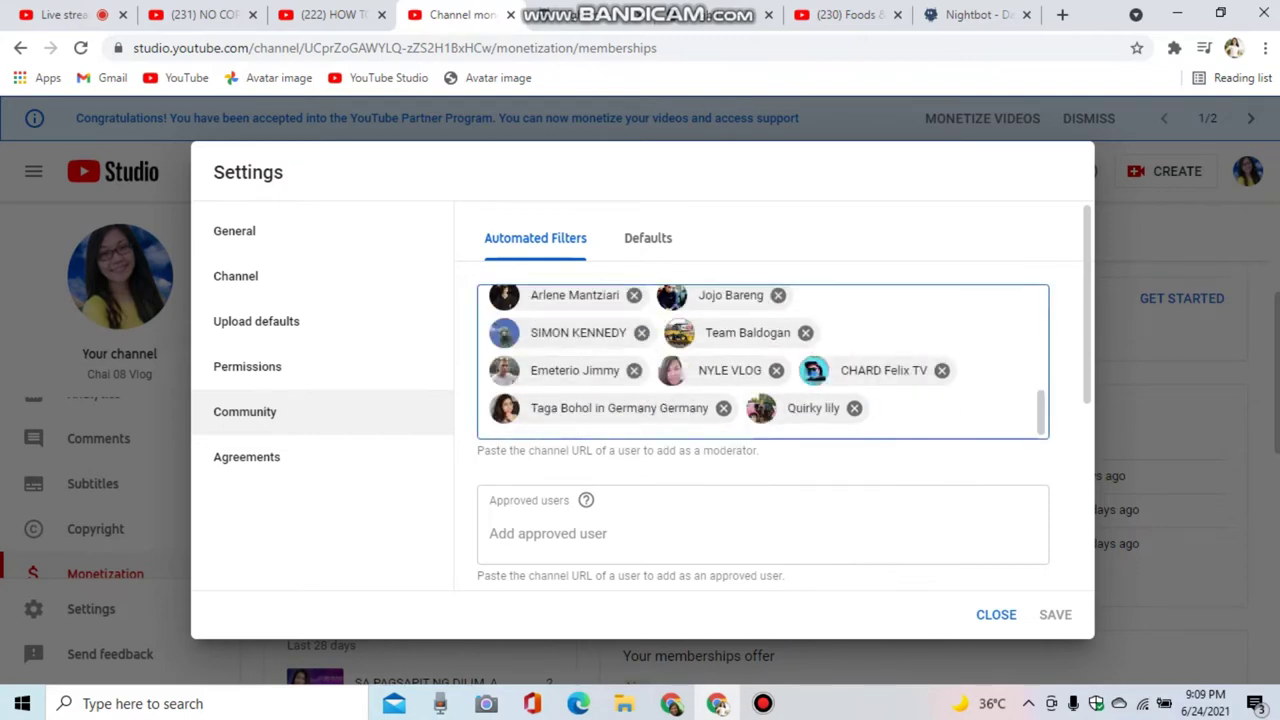
{"action": "key", "text": "ctrl+v"}
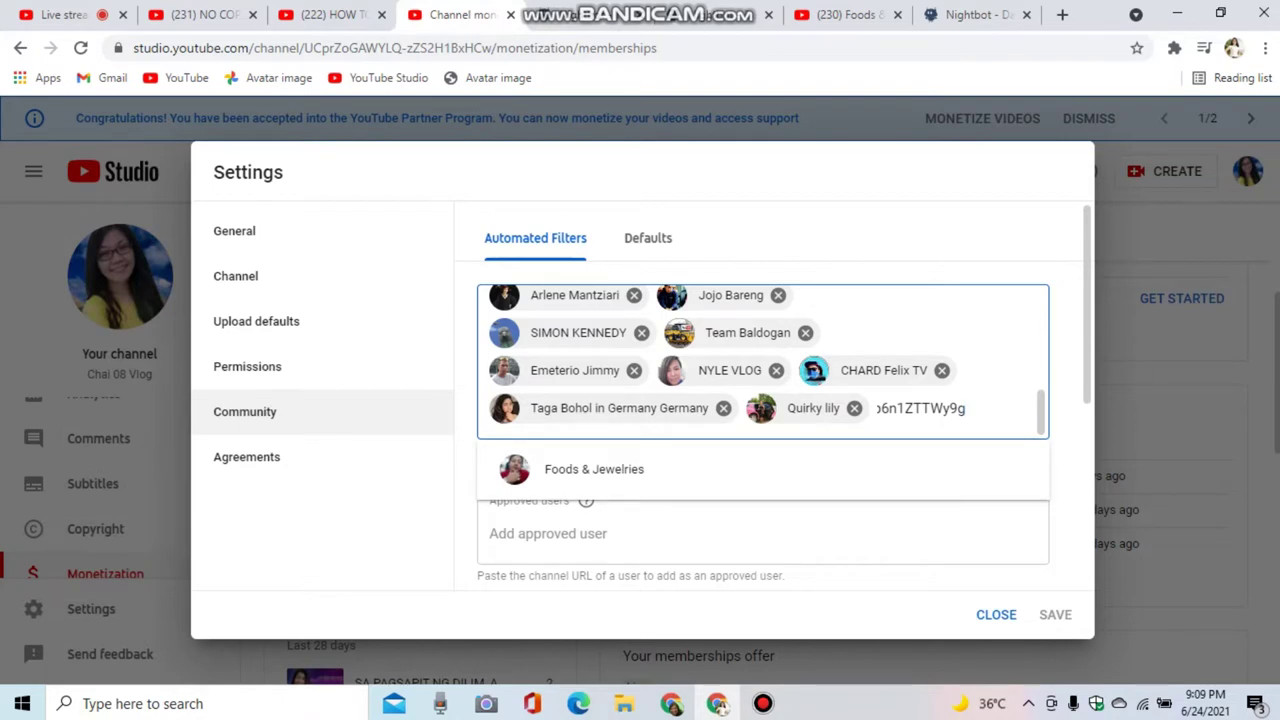
Clear the wrongly pasted channel URL from the Moderators field.
{"action": "key", "text": "BackSpace"}
{"action": "key", "text": "BackSpace"}
{"action": "key", "text": "BackSpace"}
{"action": "key", "text": "BackSpace"}
{"action": "key", "text": "BackSpace"}
{"action": "key", "text": "BackSpace"}
{"action": "key", "text": "BackSpace"}
{"action": "key", "text": "BackSpace"}
{"action": "key", "text": "BackSpace"}
{"action": "key", "text": "BackSpace"}
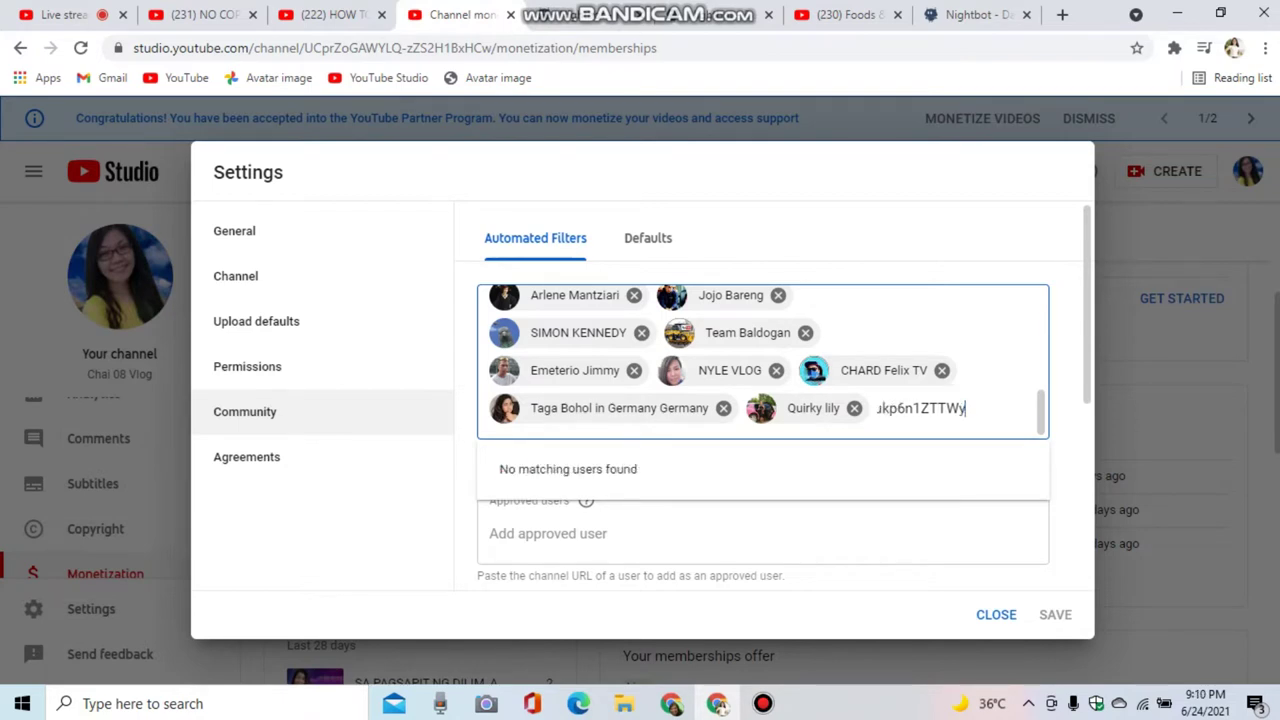
{"action": "key", "text": "BackSpace"}
{"action": "key", "text": "BackSpace"}
{"action": "key", "text": "BackSpace"}
{"action": "key", "text": "BackSpace"}
{"action": "key", "text": "BackSpace"}
{"action": "key", "text": "BackSpace"}
{"action": "key", "text": "BackSpace"}
{"action": "key", "text": "BackSpace"}
{"action": "key", "text": "BackSpace"}
{"action": "key", "text": "BackSpace"}
{"action": "key", "text": "BackSpace"}
{"action": "key", "text": "BackSpace"}
{"action": "key", "text": "BackSpace"}
{"action": "key", "text": "BackSpace"}
{"action": "key", "text": "BackSpace"}
{"action": "key", "text": "BackSpace"}
{"action": "key", "text": "BackSpace"}
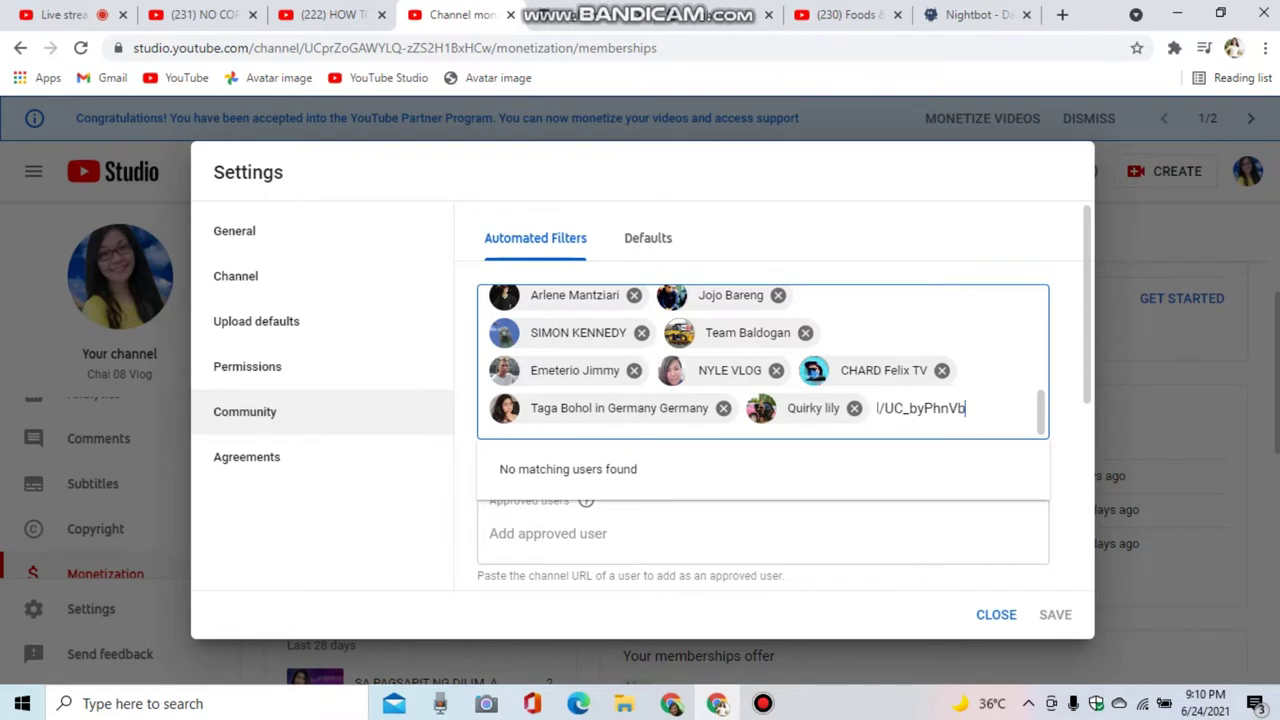
{"action": "key", "text": "BackSpace"}
{"action": "key", "text": "BackSpace"}
{"action": "key", "text": "BackSpace"}
{"action": "key", "text": "BackSpace"}
{"action": "key", "text": "BackSpace"}
{"action": "key", "text": "BackSpace"}
{"action": "key", "text": "BackSpace"}
{"action": "key", "text": "BackSpace"}
{"action": "key", "text": "BackSpace"}
{"action": "key", "text": "BackSpace"}
{"action": "key", "text": "BackSpace"}
{"action": "key", "text": "BackSpace"}
{"action": "key", "text": "BackSpace"}
{"action": "key", "text": "BackSpace"}
{"action": "key", "text": "BackSpace"}
{"action": "key", "text": "BackSpace"}
{"action": "key", "text": "BackSpace"}
{"action": "key", "text": "BackSpace"}
{"action": "key", "text": "BackSpace"}
{"action": "key", "text": "BackSpace"}
{"action": "key", "text": "BackSpace"}
{"action": "key", "text": "BackSpace"}
{"action": "key", "text": "BackSpace"}
{"action": "key", "text": "BackSpace"}
{"action": "key", "text": "BackSpace"}
{"action": "key", "text": "BackSpace"}
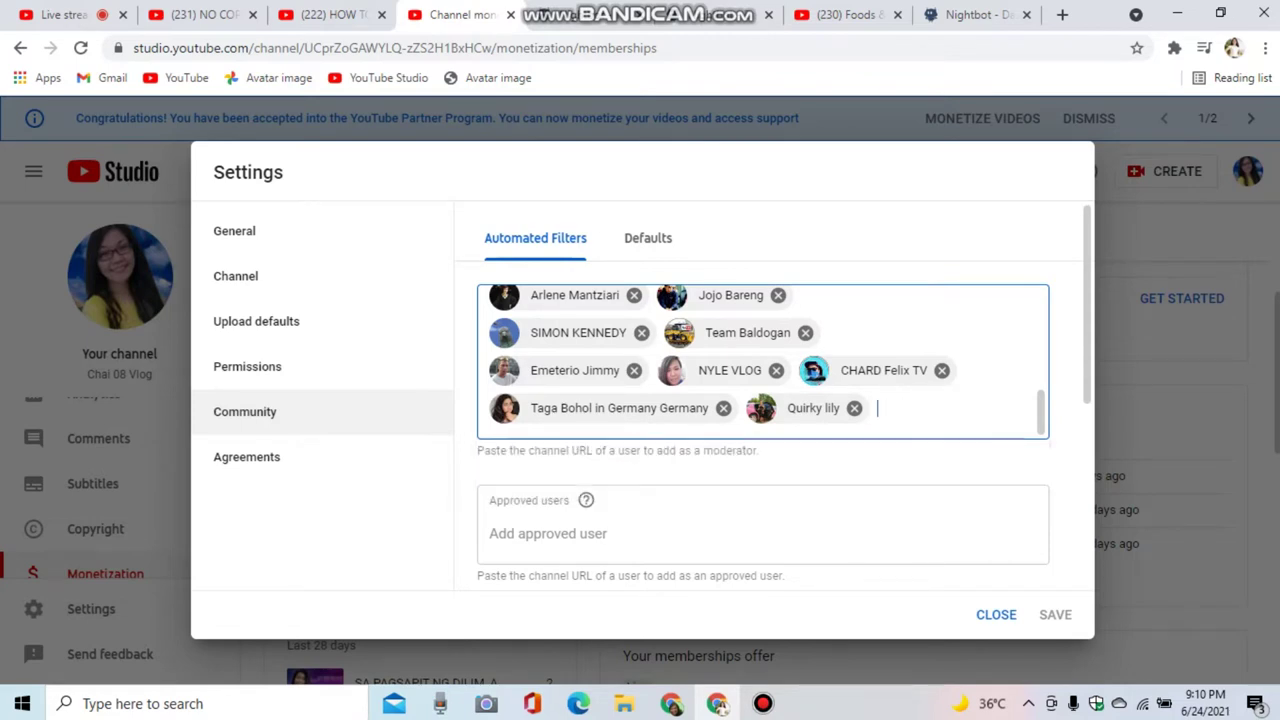
{"action": "key", "text": "ctrl+9"}
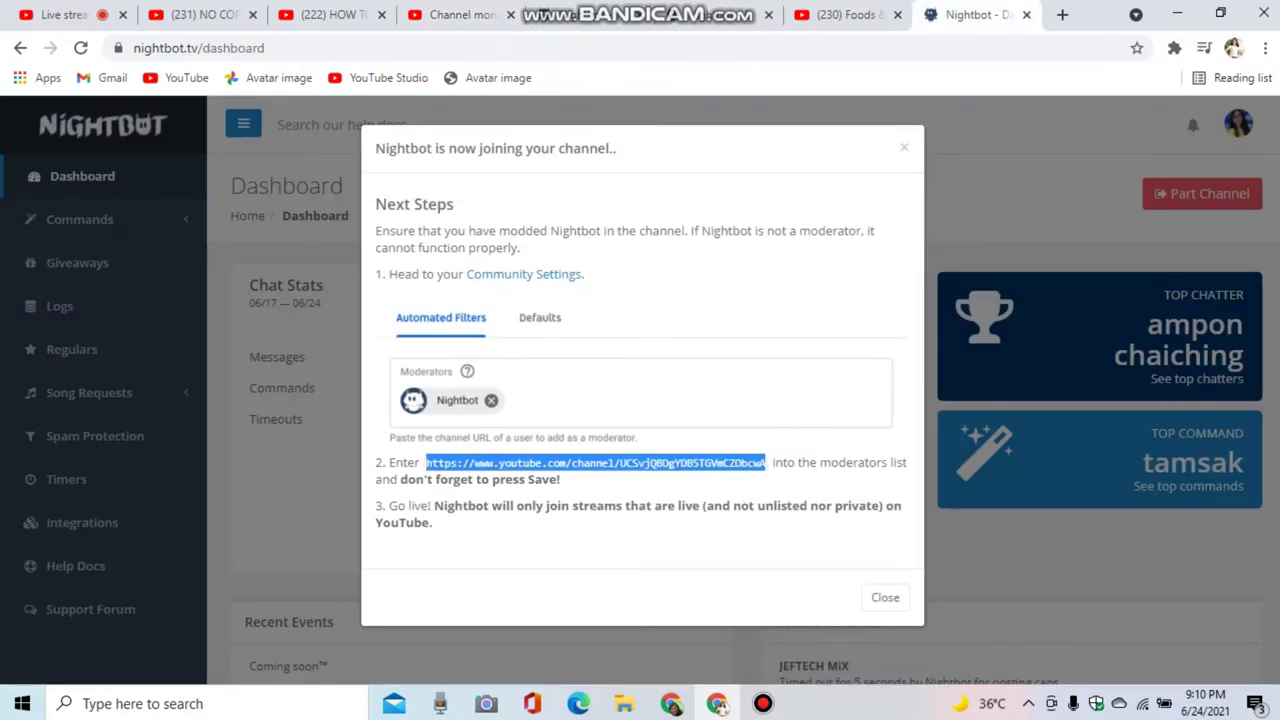
{"action": "right_click", "coordinate": [697, 462]}
{"action": "left_click", "coordinate": [730, 476]}
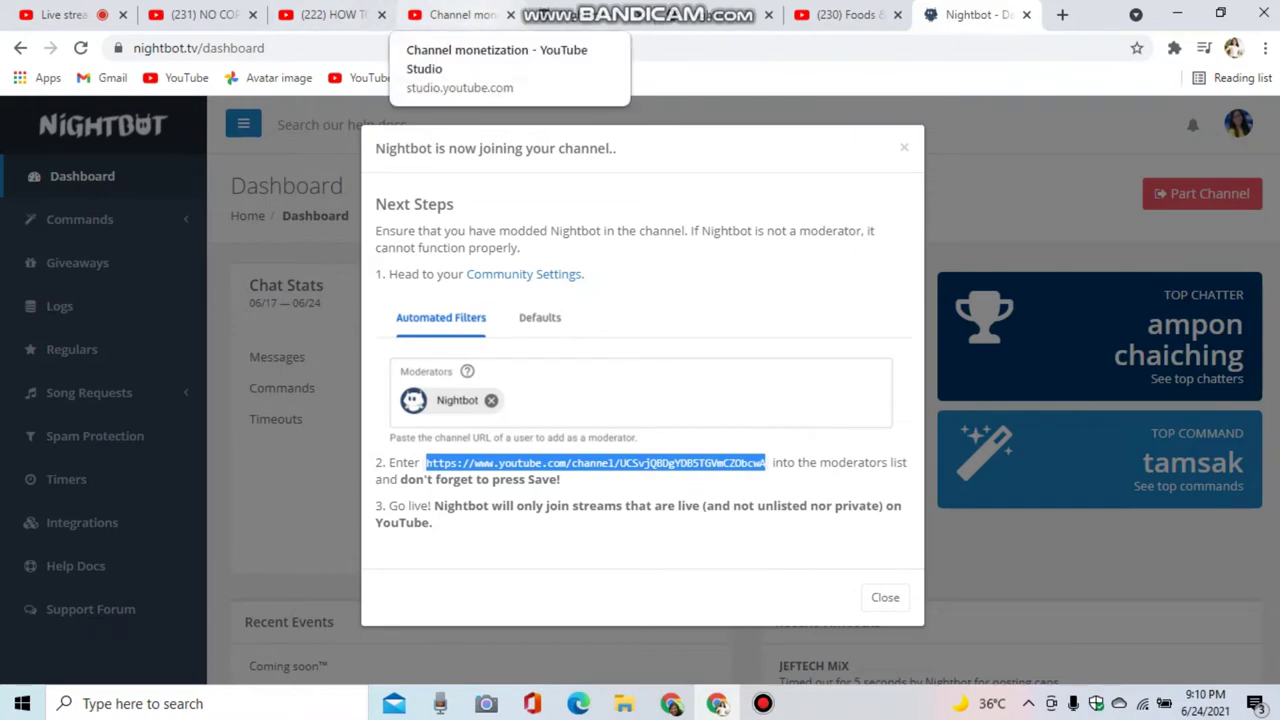
{"action": "left_click", "coordinate": [455, 14]}
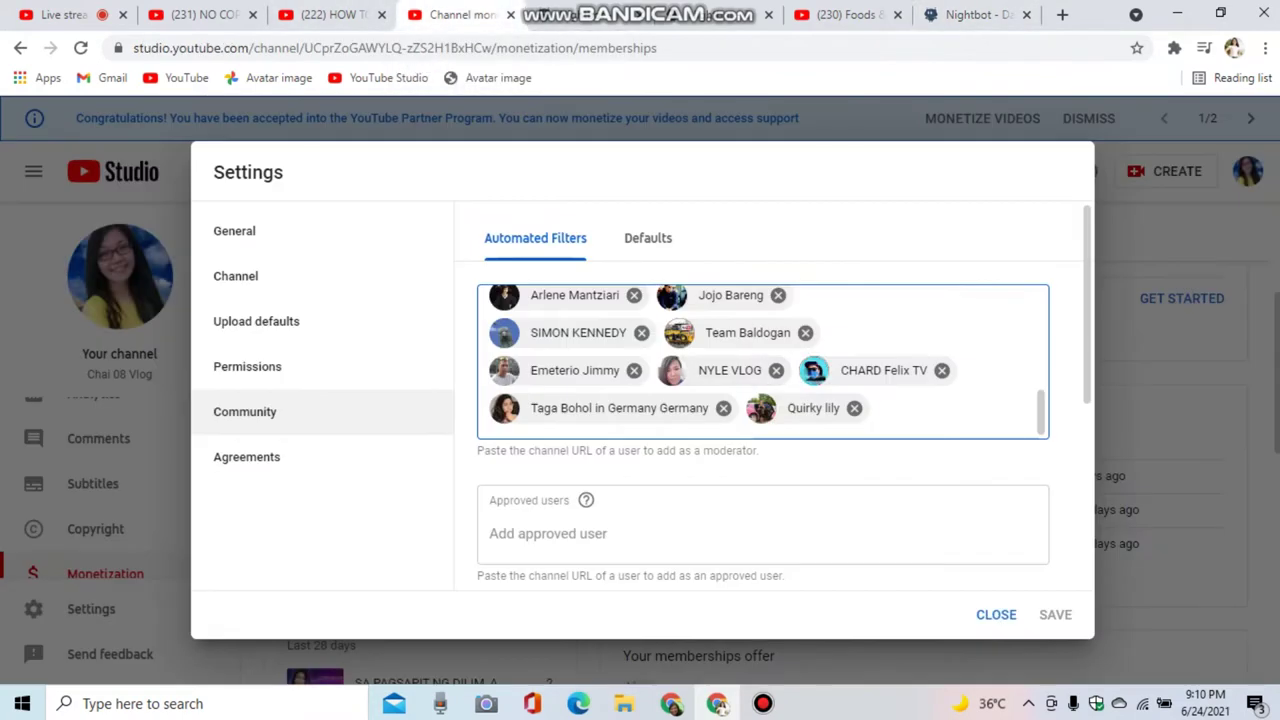
{"action": "key", "text": "ctrl+v"}
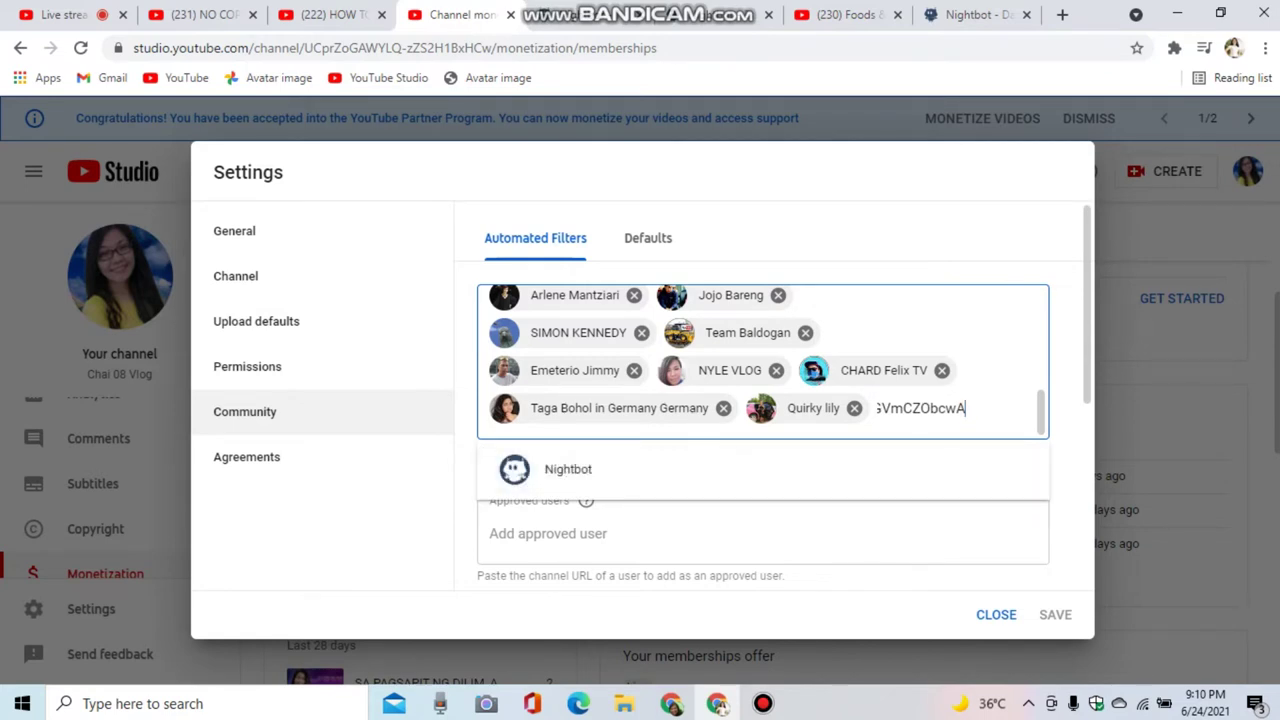
{"action": "key", "text": "Tab"}
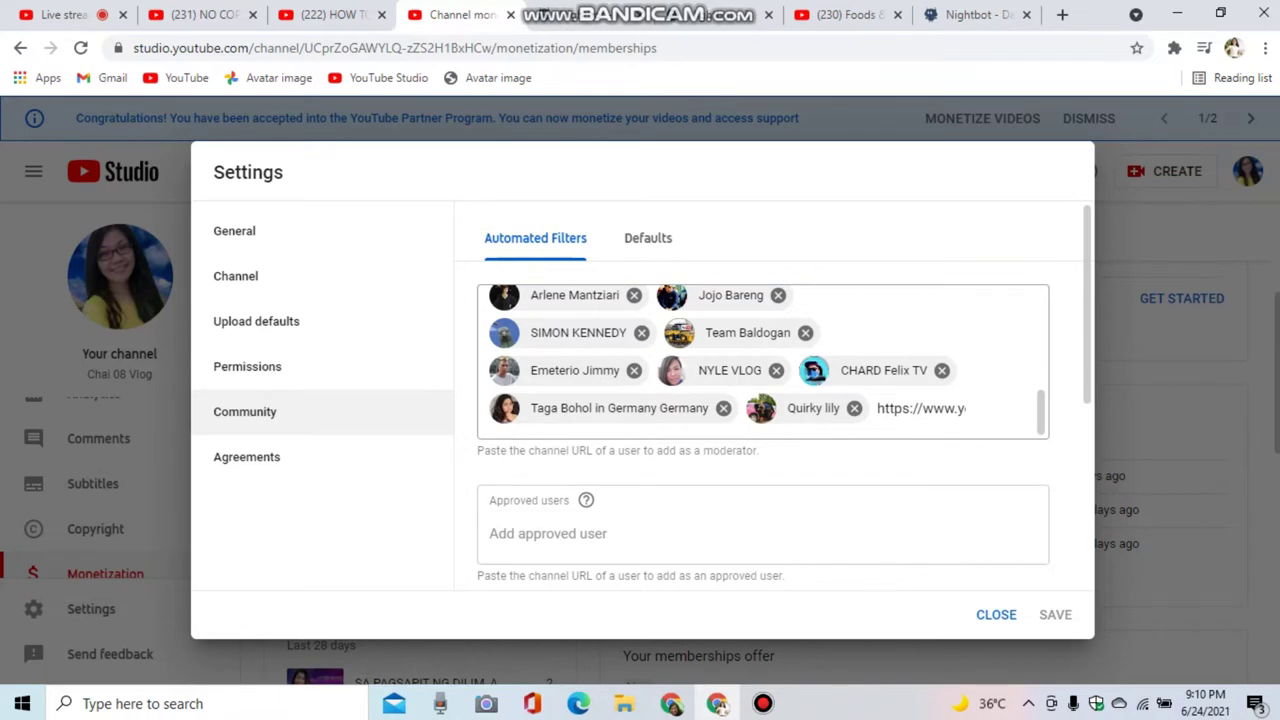
{"action": "left_click", "coordinate": [920, 408]}
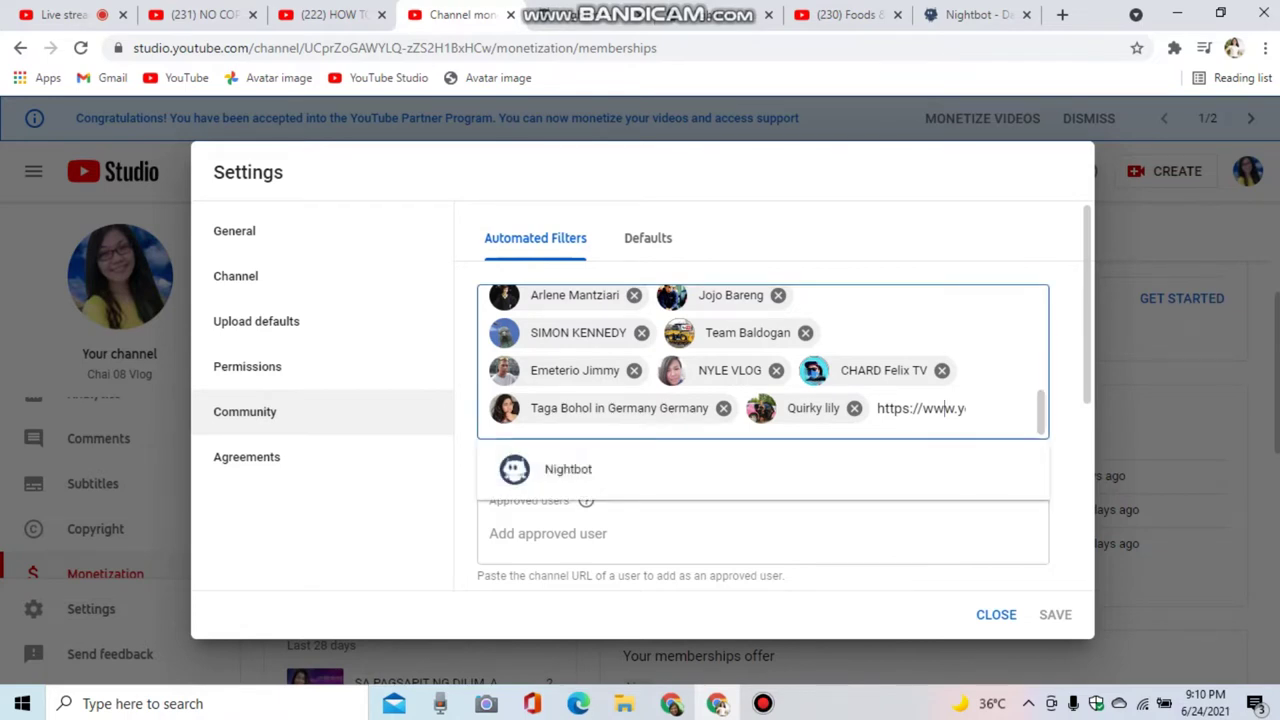
Delete the pasted Nightbot channel URL from the Moderators field without adding the suggested user.
{"action": "key", "text": "Right"}
{"action": "key", "text": "Right"}
{"action": "key", "text": "Right"}
{"action": "key", "text": "Right"}
{"action": "key", "text": "Right"}
{"action": "key", "text": "Right"}
{"action": "key", "text": "Right"}
{"action": "key", "text": "Right"}
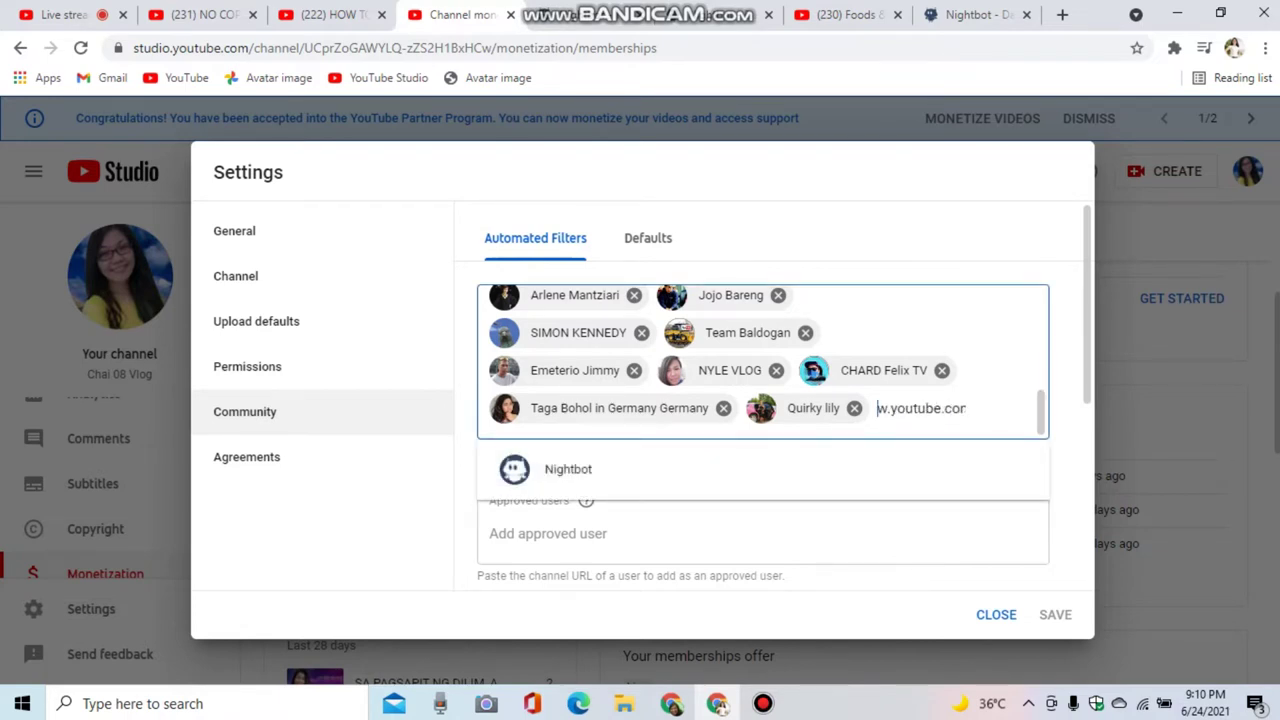
{"action": "key", "text": "Right"}
{"action": "key", "text": "Right"}
{"action": "key", "text": "Right"}
{"action": "key", "text": "Right"}
{"action": "key", "text": "Right"}
{"action": "key", "text": "Right"}
{"action": "key", "text": "Right"}
{"action": "key", "text": "Right"}
{"action": "key", "text": "Right"}
{"action": "key", "text": "Right"}
{"action": "key", "text": "Right"}
{"action": "key", "text": "Right"}
{"action": "key", "text": "Right"}
{"action": "key", "text": "Right"}
{"action": "key", "text": "BackSpace"}
{"action": "key", "text": "BackSpace"}
{"action": "key", "text": "BackSpace"}
{"action": "key", "text": "BackSpace"}
{"action": "key", "text": "BackSpace"}
{"action": "key", "text": "BackSpace"}
{"action": "key", "text": "BackSpace"}
{"action": "key", "text": "BackSpace"}
{"action": "key", "text": "BackSpace"}
{"action": "key", "text": "BackSpace"}
{"action": "key", "text": "BackSpace"}
{"action": "key", "text": "BackSpace"}
{"action": "key", "text": "BackSpace"}
{"action": "key", "text": "BackSpace"}
{"action": "key", "text": "BackSpace"}
{"action": "key", "text": "BackSpace"}
{"action": "key", "text": "BackSpace"}
{"action": "key", "text": "BackSpace"}
{"action": "key", "text": "BackSpace"}
{"action": "key", "text": "BackSpace"}
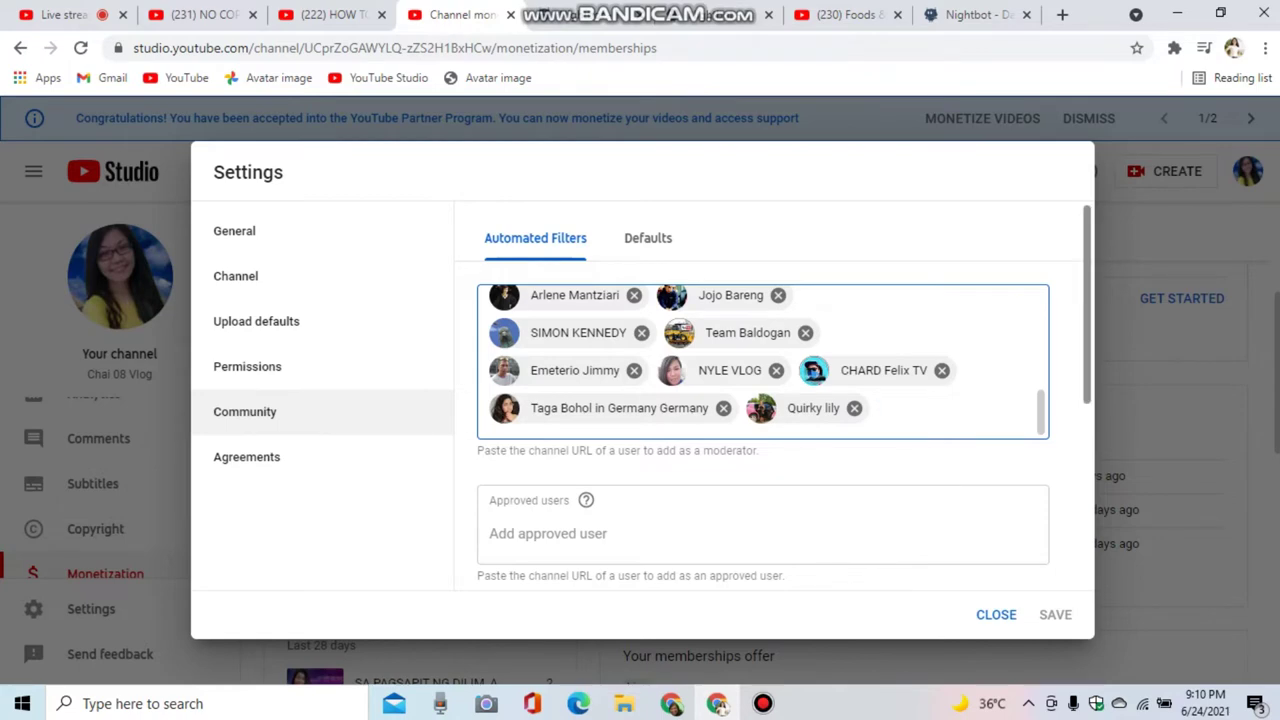
Check the existing Moderators list for the Nightbot entry.
{"action": "scroll", "coordinate": [763, 362], "scroll_direction": "up", "scroll_amount": 3}
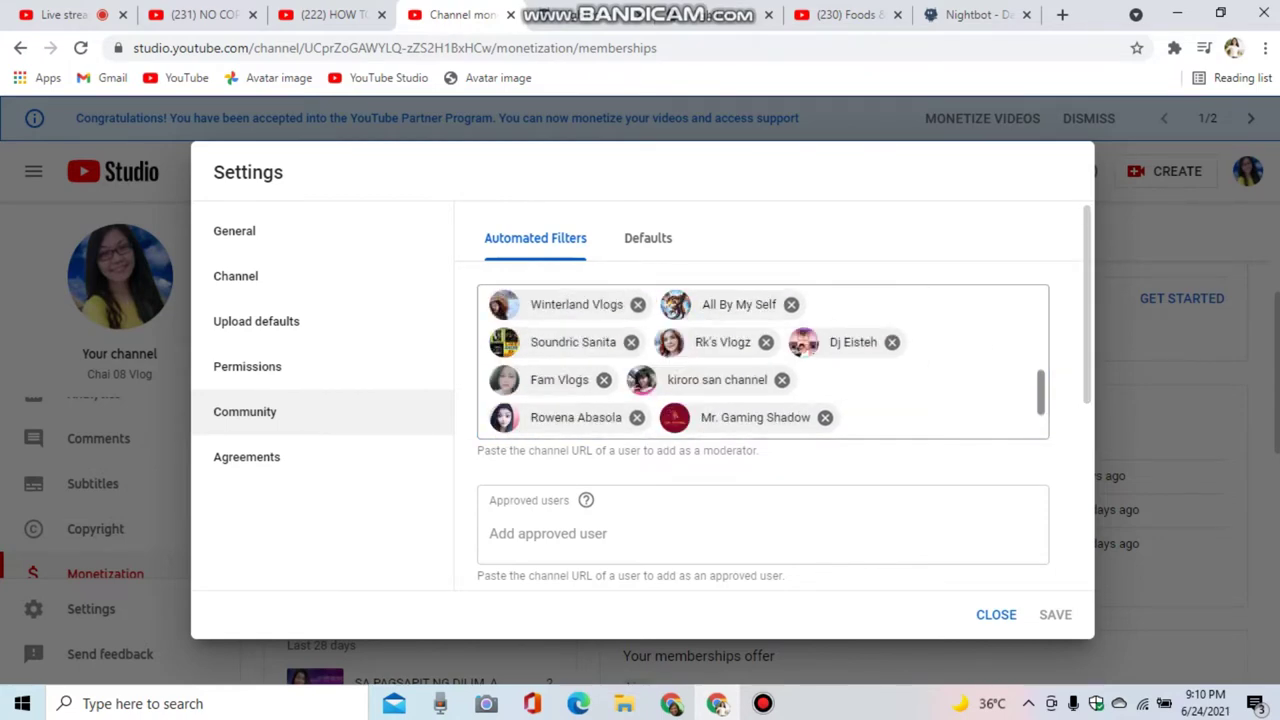
{"action": "scroll", "coordinate": [763, 362], "scroll_direction": "up", "scroll_amount": 5}
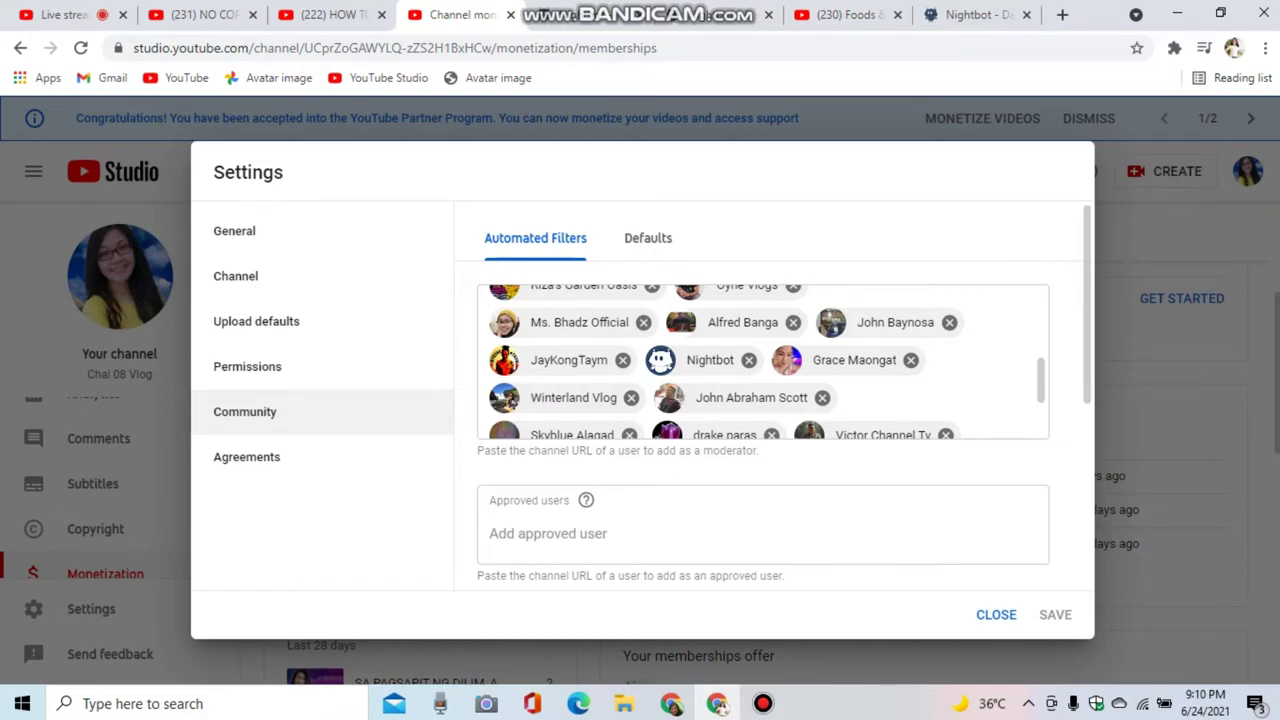
Return to the Nightbot dashboard, dismiss the joining instructions and expand the Commands section.
{"action": "left_click", "coordinate": [970, 14]}
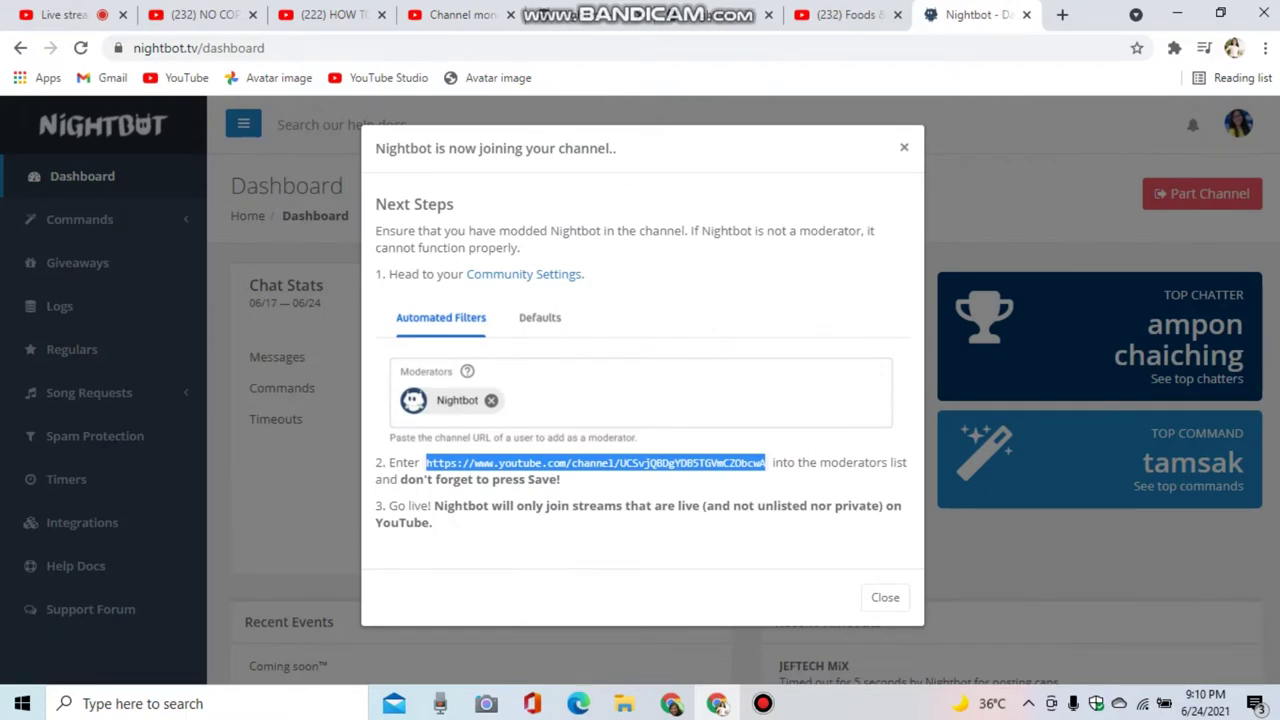
{"action": "left_click", "coordinate": [904, 147]}
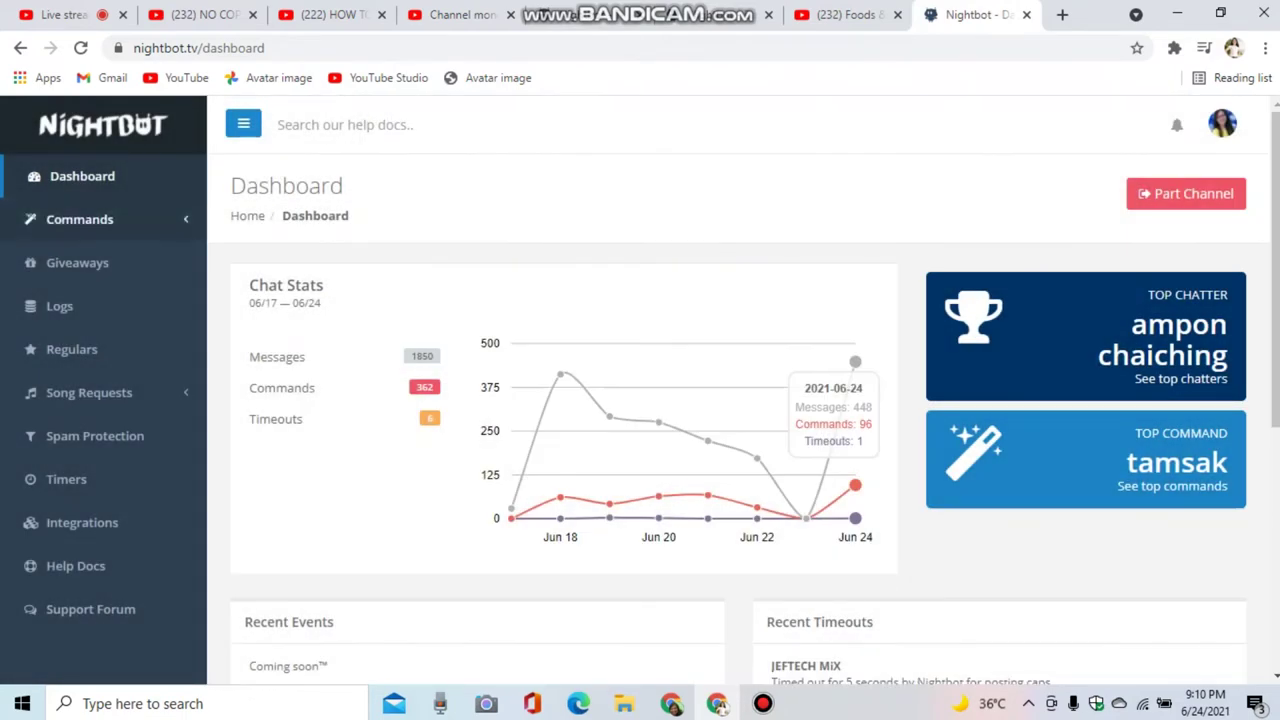
{"action": "left_click", "coordinate": [80, 219]}
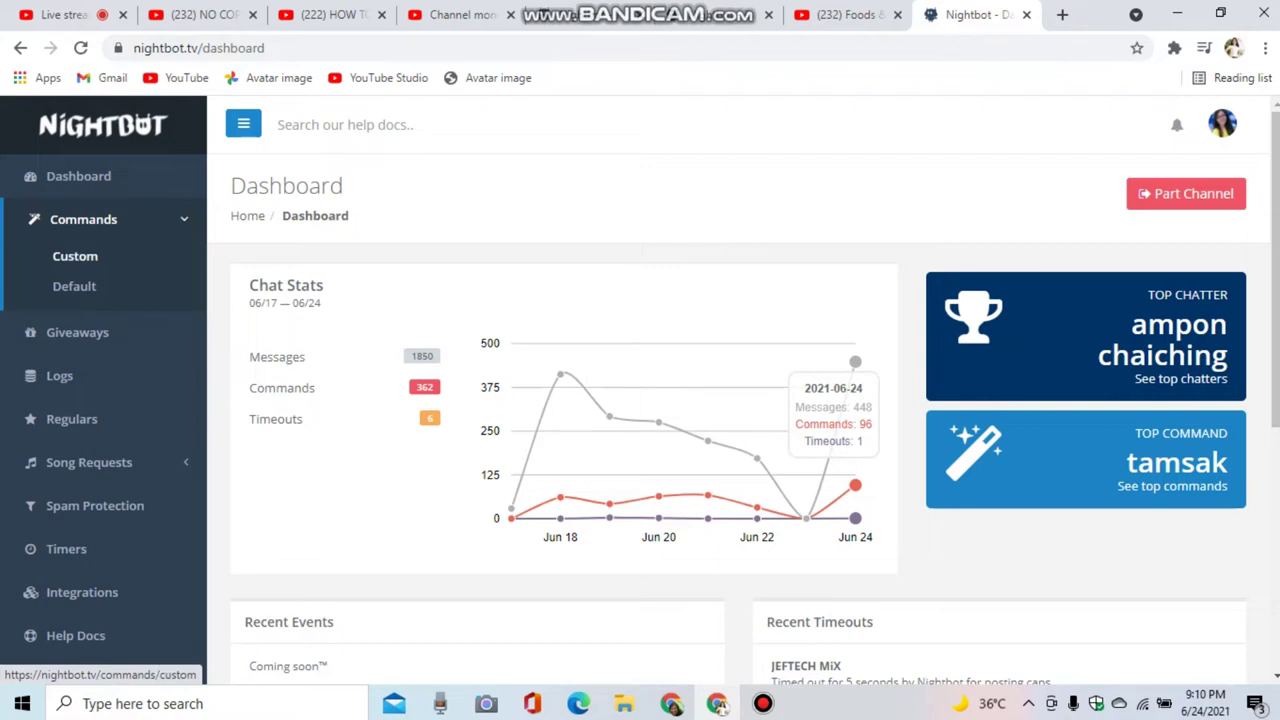
{"action": "left_click", "coordinate": [80, 219]}
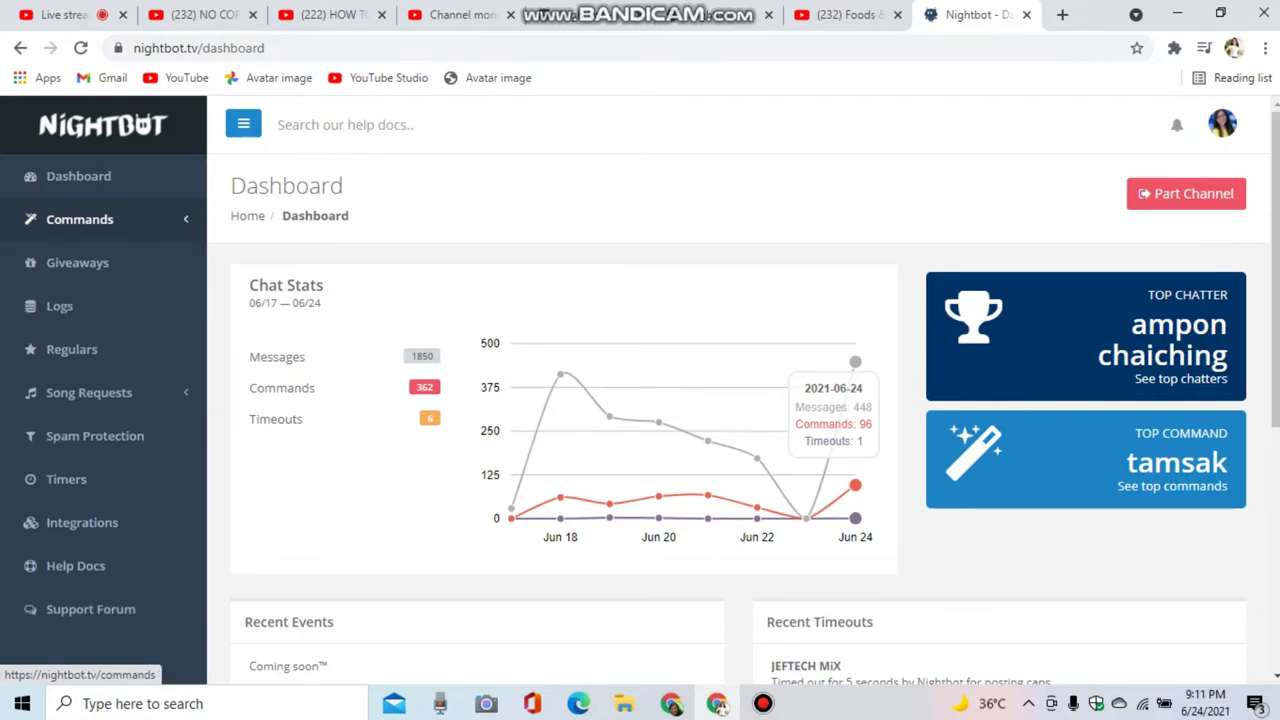
{"action": "left_click", "coordinate": [80, 219]}
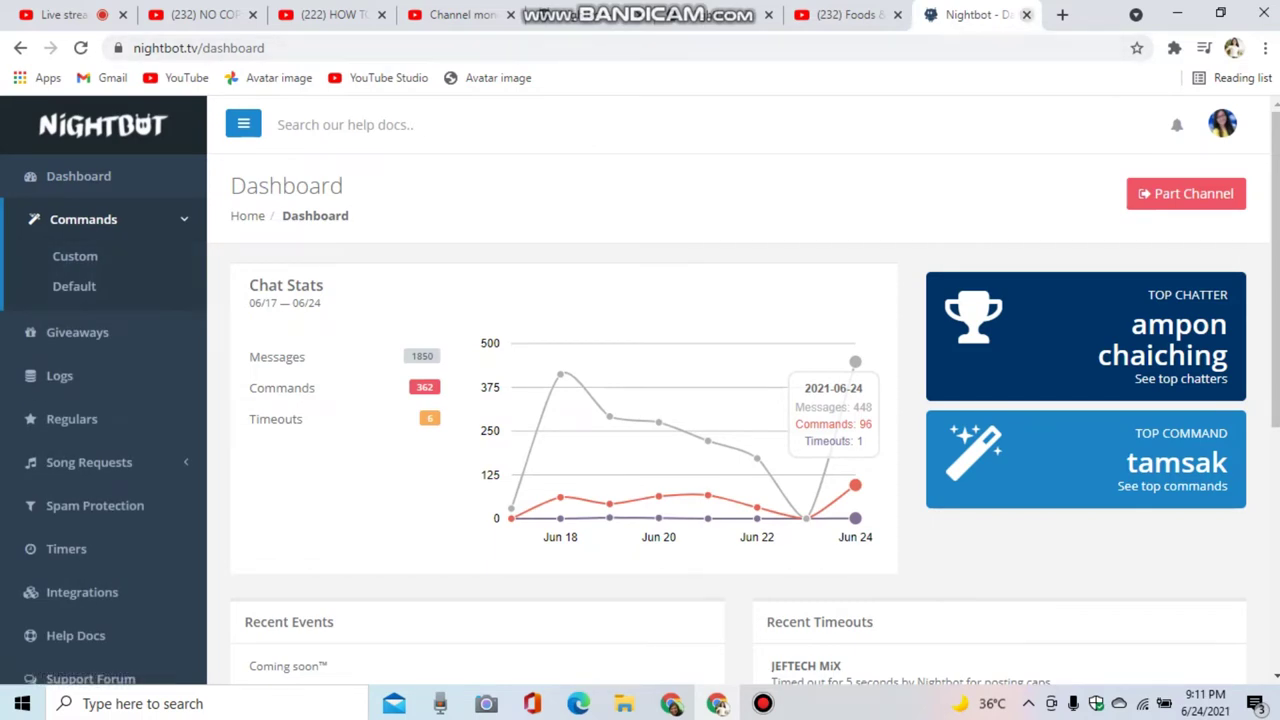
Close the duplicate Nightbot dashboard page, keeping only one open.
{"action": "left_click", "coordinate": [650, 14]}
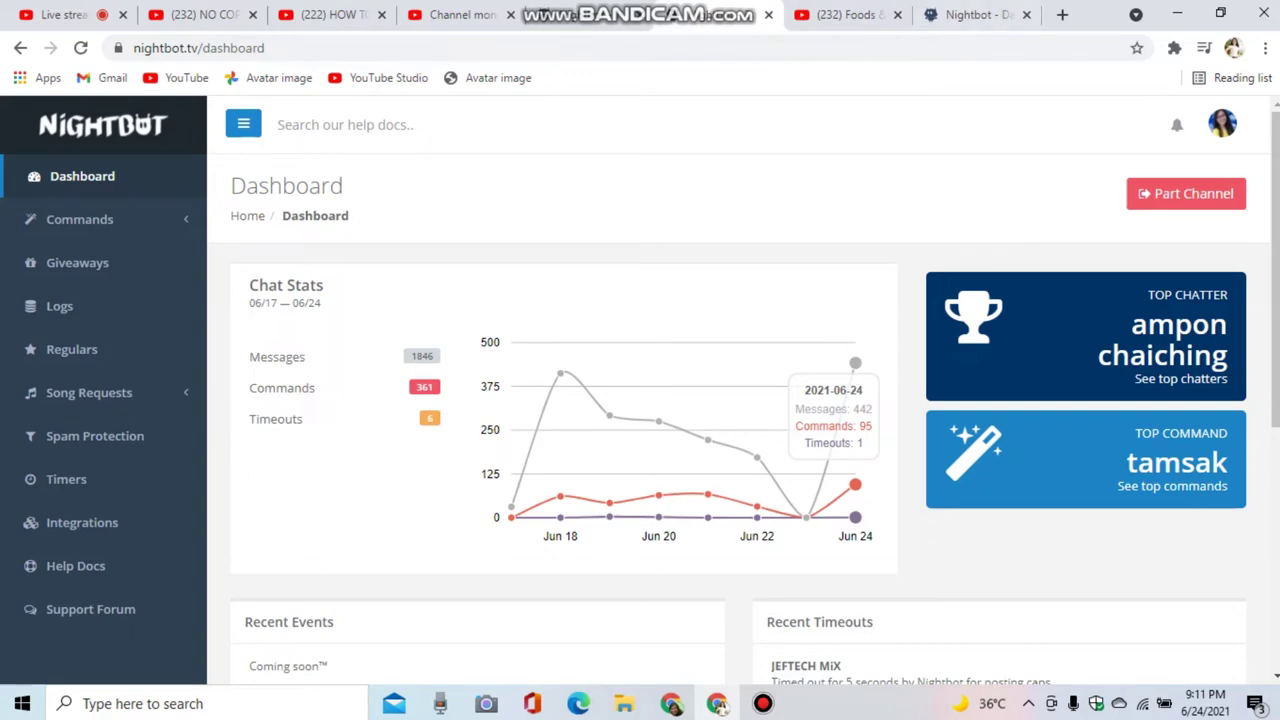
{"action": "left_click", "coordinate": [985, 14]}
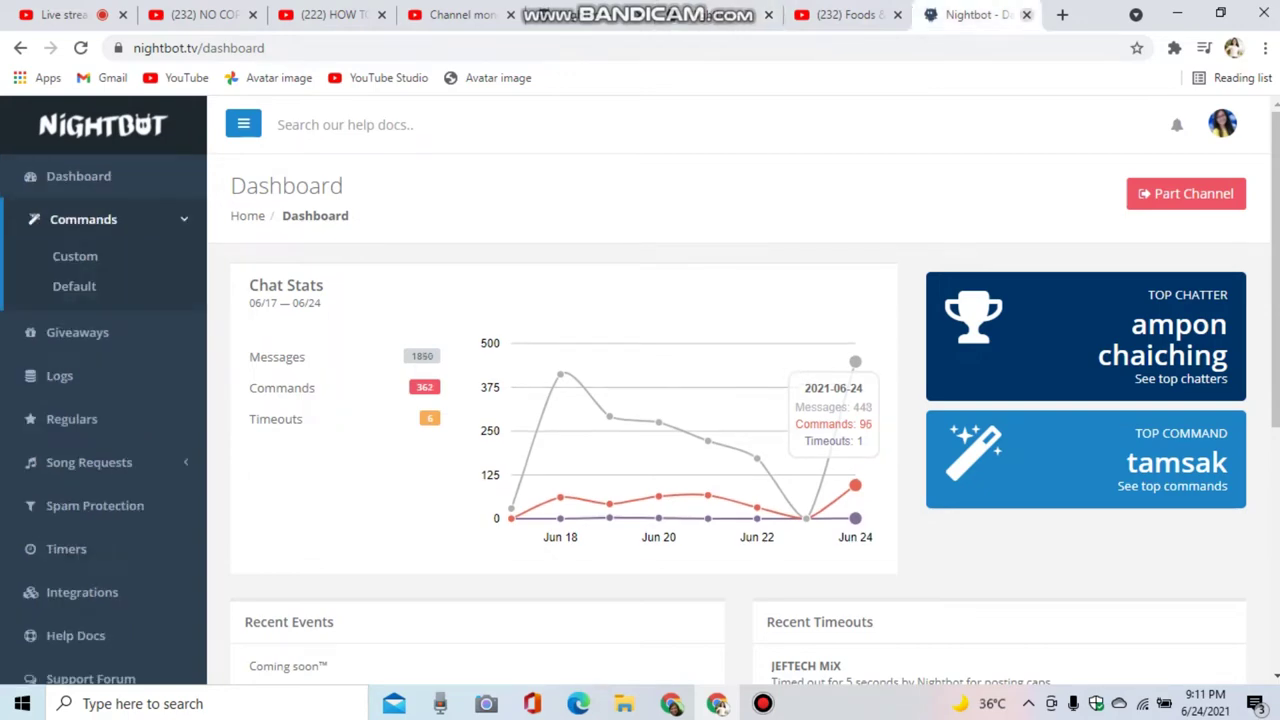
{"action": "left_click_drag", "start_coordinate": [850, 14], "coordinate": [970, 14]}
{"action": "left_click", "coordinate": [820, 14]}
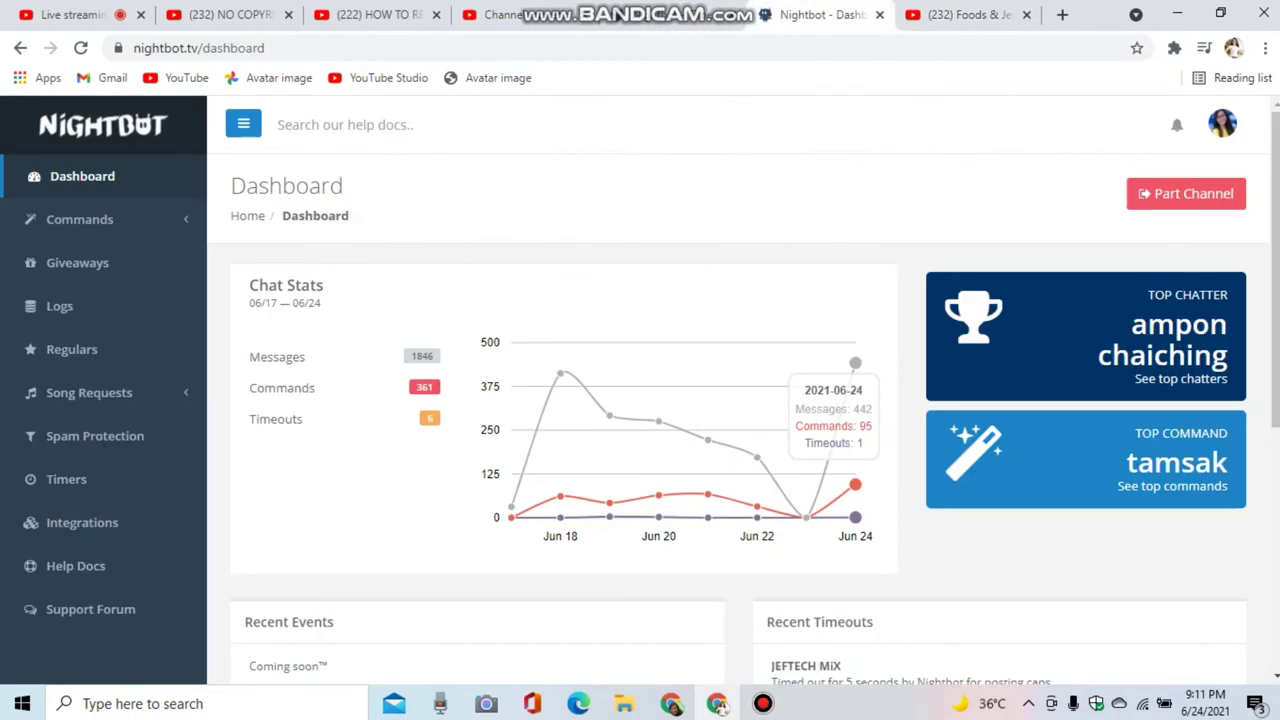
Open the list of custom channel commands and review its existing entries.
{"action": "left_click", "coordinate": [80, 219]}
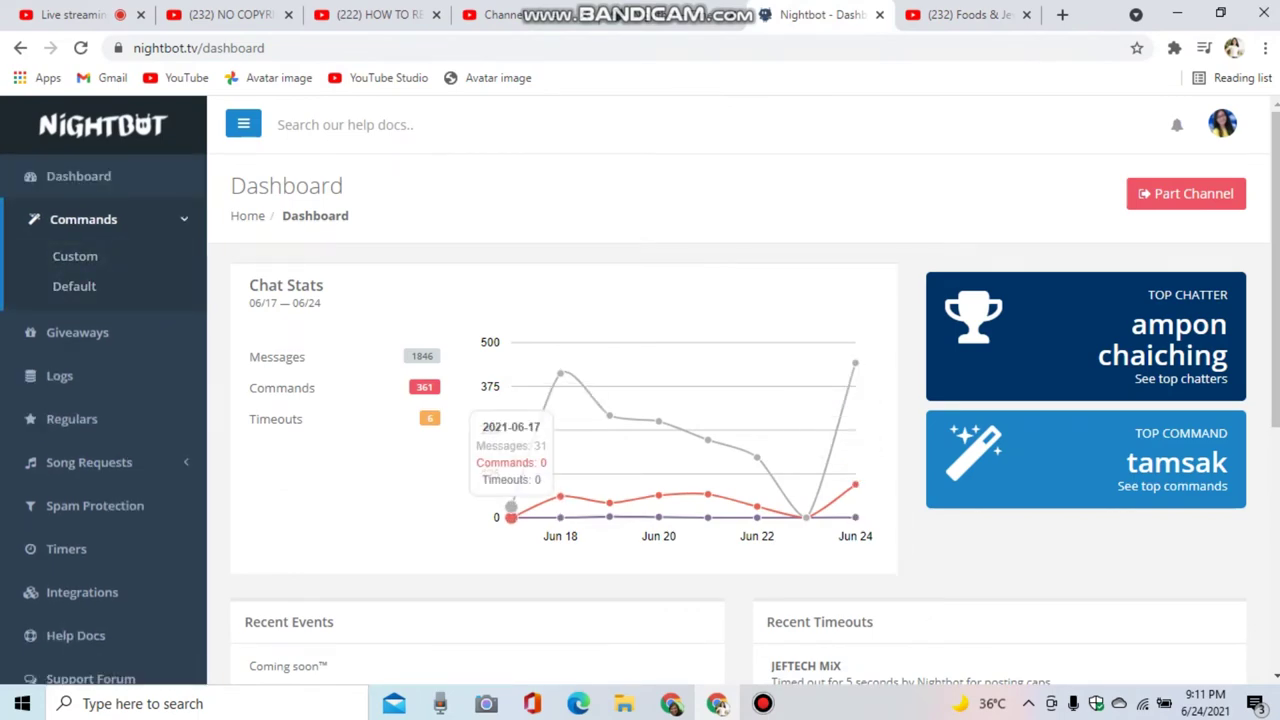
{"action": "left_click", "coordinate": [75, 256]}
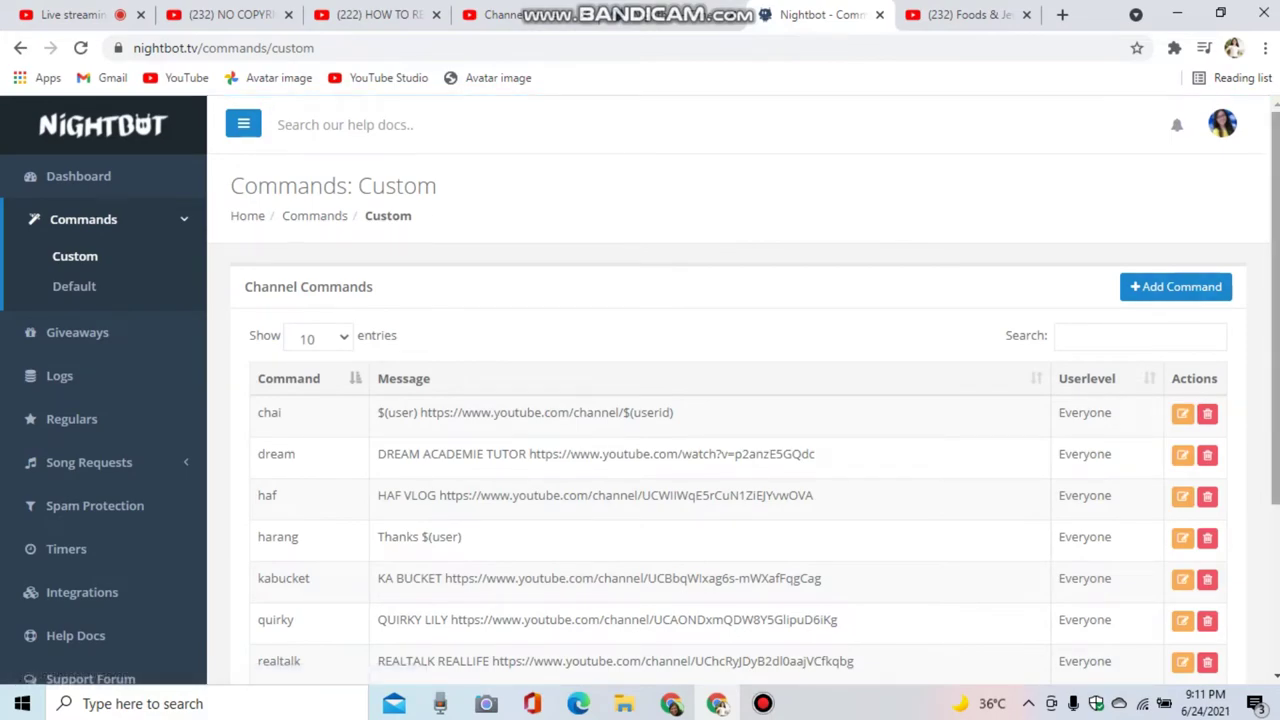
{"action": "scroll", "coordinate": [640, 400], "scroll_direction": "down", "scroll_amount": 3}
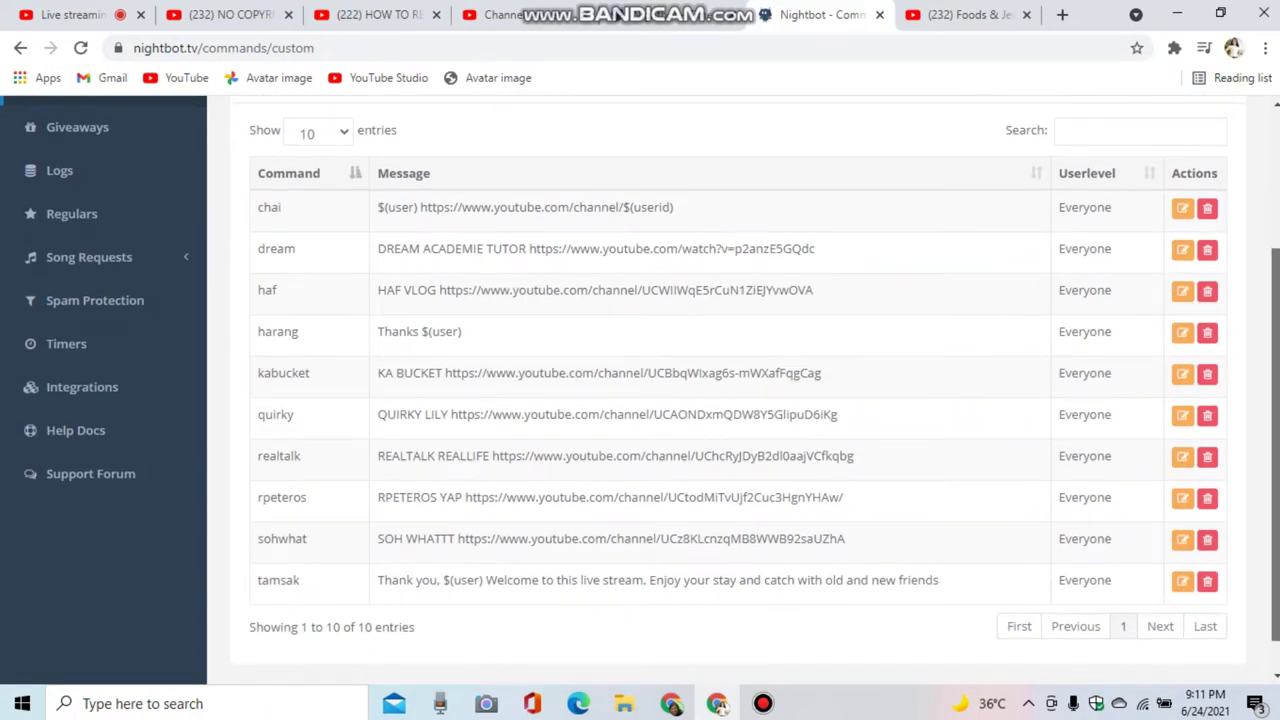
{"action": "scroll", "coordinate": [640, 400], "scroll_direction": "up", "scroll_amount": 2}
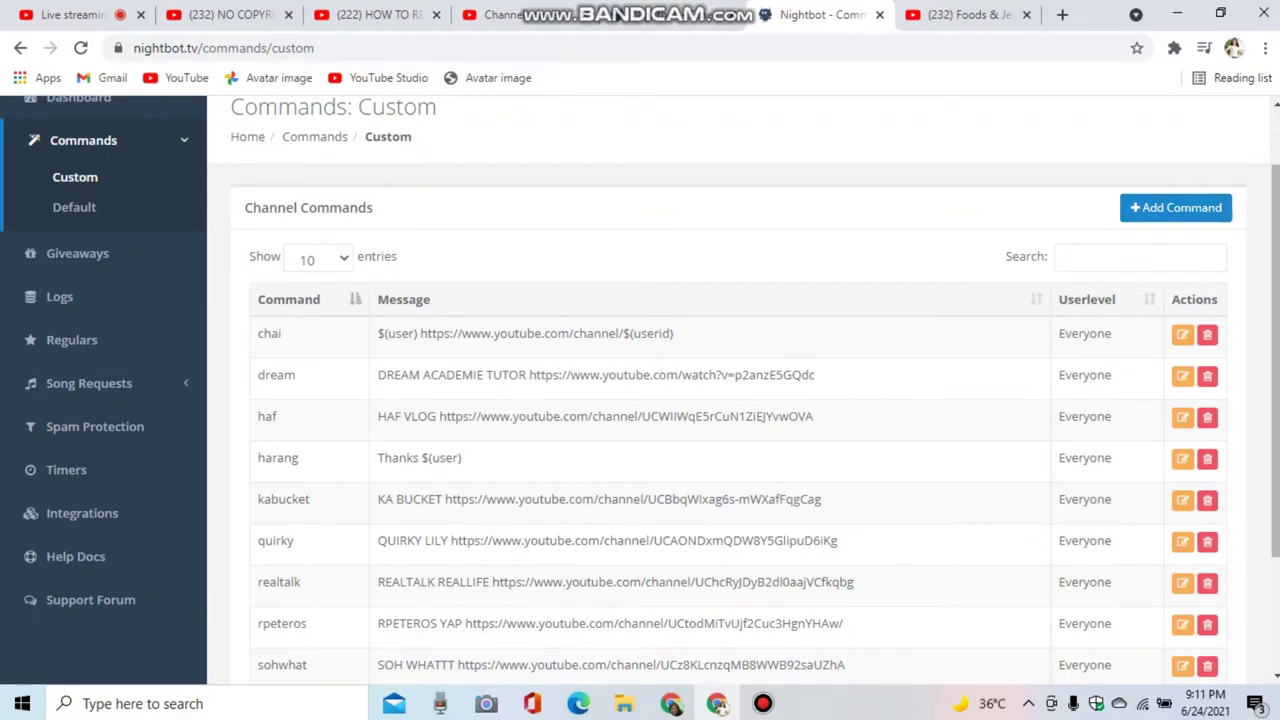
{"action": "scroll", "coordinate": [640, 390], "scroll_direction": "down", "scroll_amount": 1}
{"action": "scroll", "coordinate": [640, 390], "scroll_direction": "up", "scroll_amount": 1}
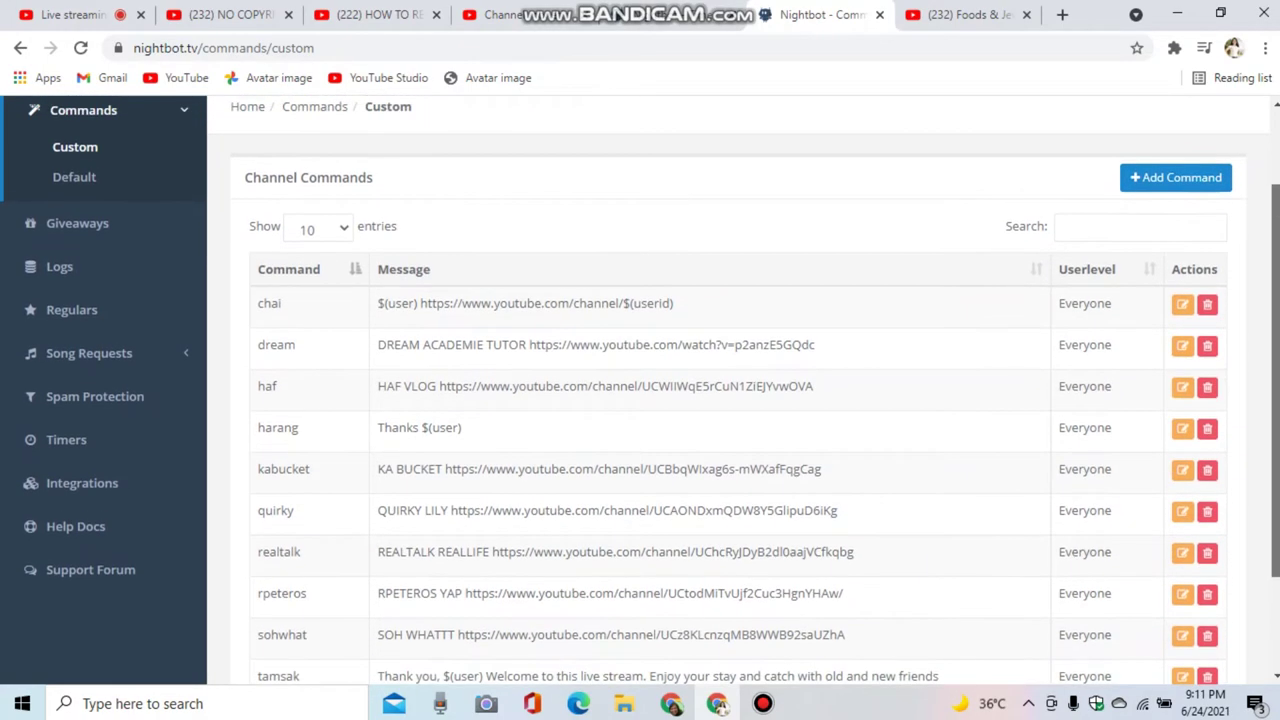
Start a new custom command and name it "foods".
{"action": "key", "text": "Return"}
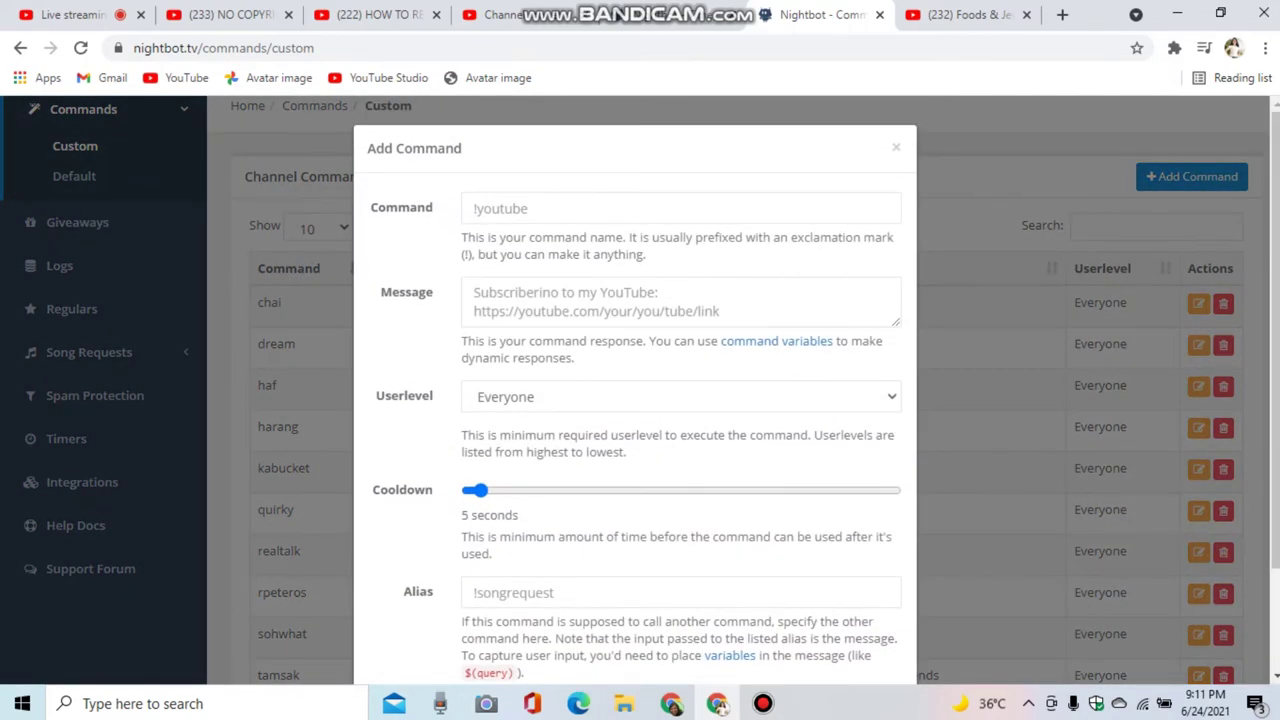
{"action": "left_click", "coordinate": [475, 208]}
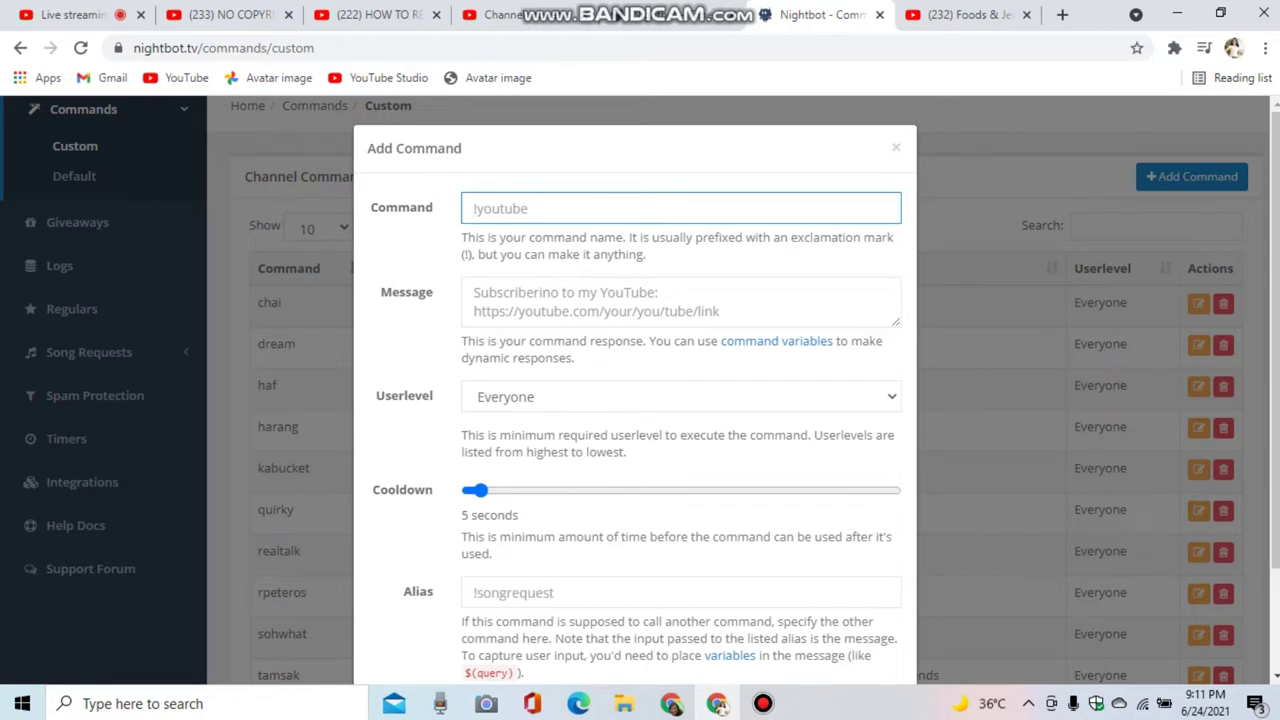
{"action": "left_click", "coordinate": [474, 293]}
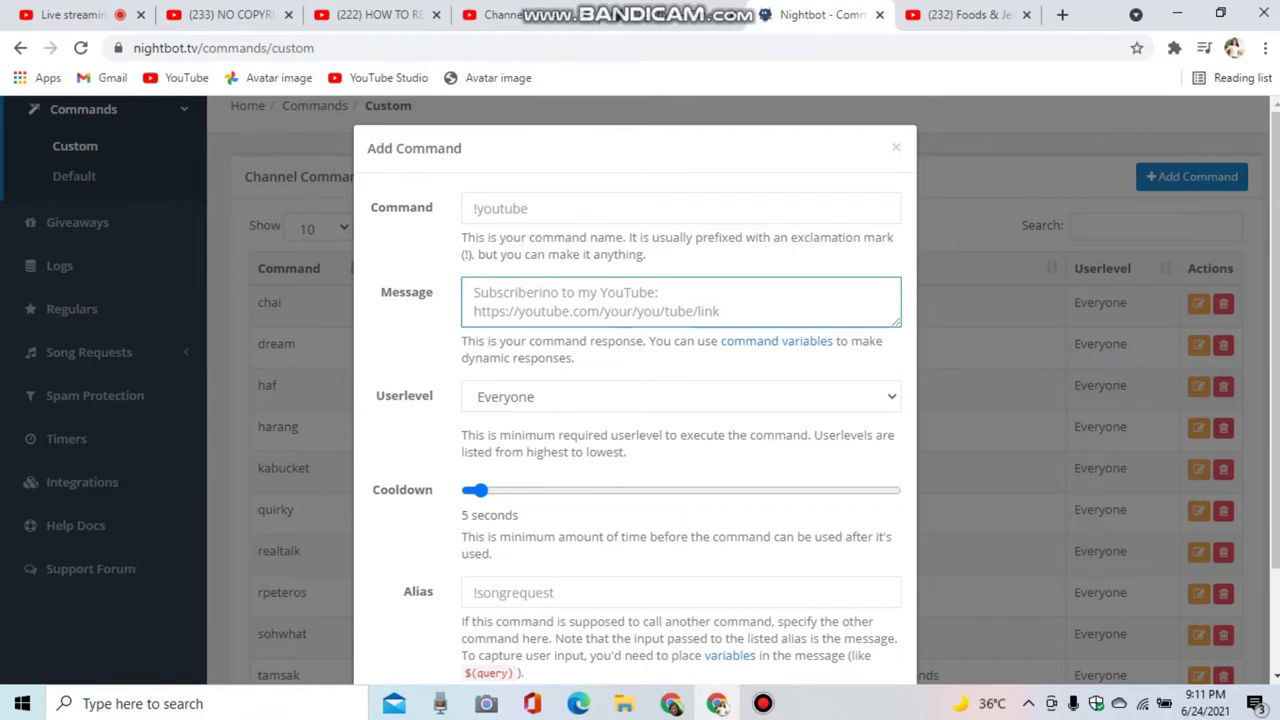
{"action": "left_click", "coordinate": [474, 208]}
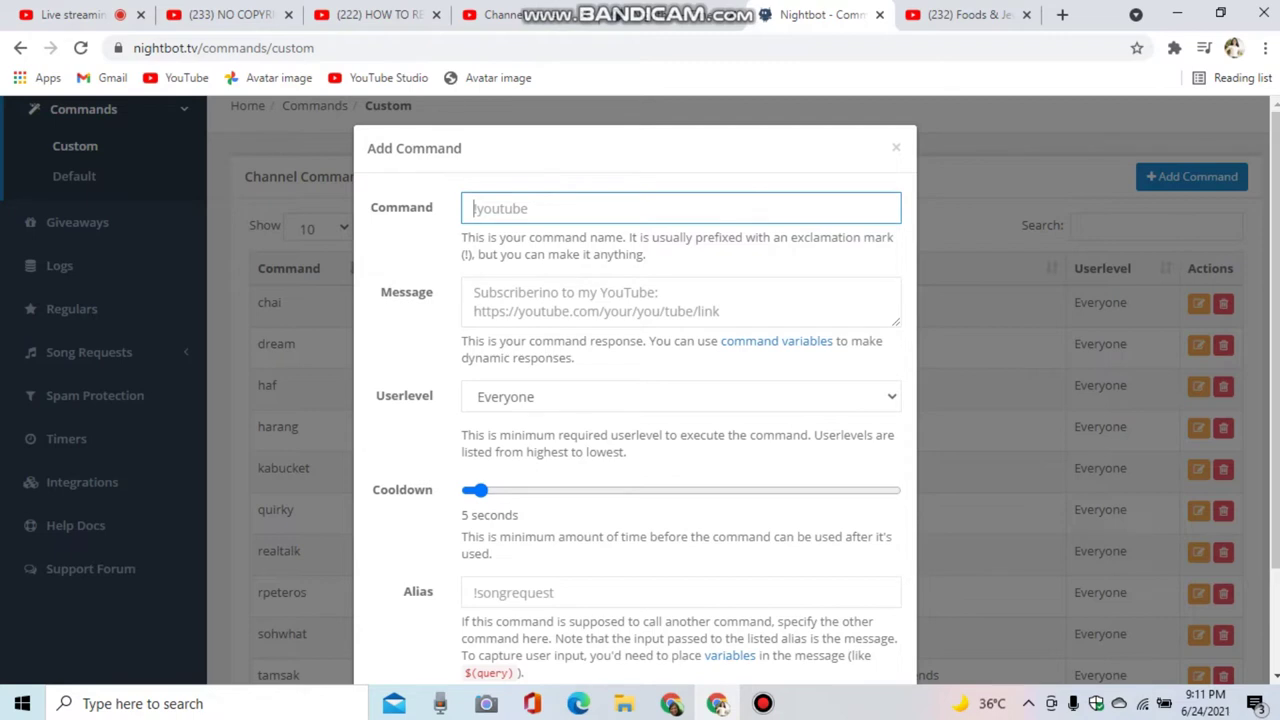
{"action": "type", "text": "FOODS"}
{"action": "key", "text": "BackSpace"}
{"action": "key", "text": "BackSpace"}
{"action": "key", "text": "BackSpace"}
{"action": "key", "text": "BackSpace"}
{"action": "key", "text": "BackSpace"}
{"action": "type", "text": "foods"}
Look over the new command's message, userlevel, cooldown and alias options, and discard the command without submitting it.
{"action": "left_click", "coordinate": [474, 292]}
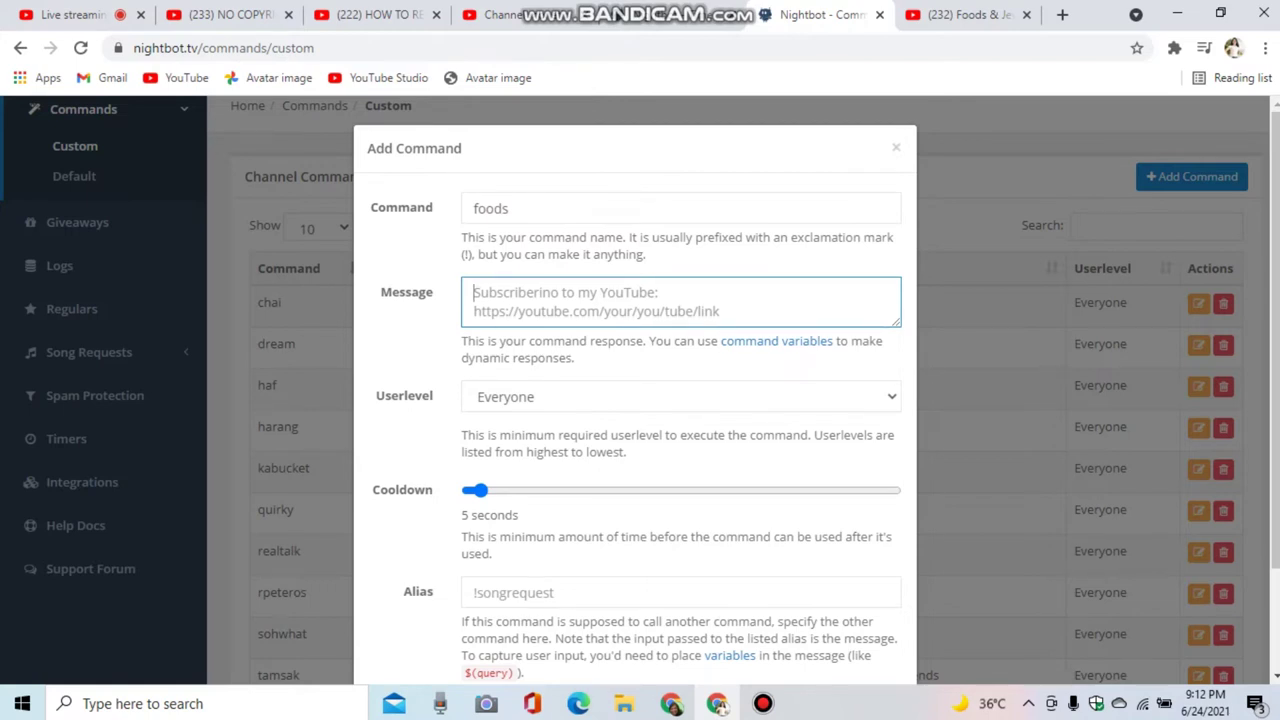
{"action": "right_click", "coordinate": [712, 318]}
{"action": "left_click", "coordinate": [700, 360]}
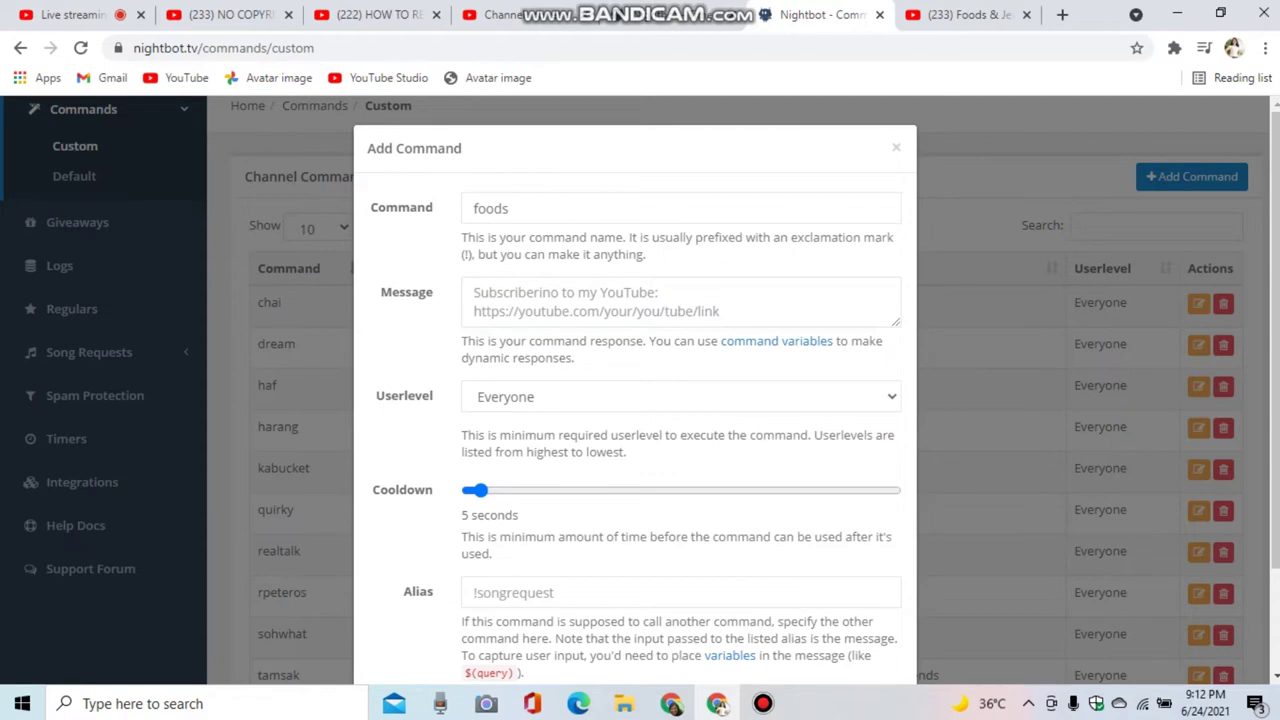
{"action": "scroll", "coordinate": [635, 400], "scroll_direction": "down", "scroll_amount": 1}
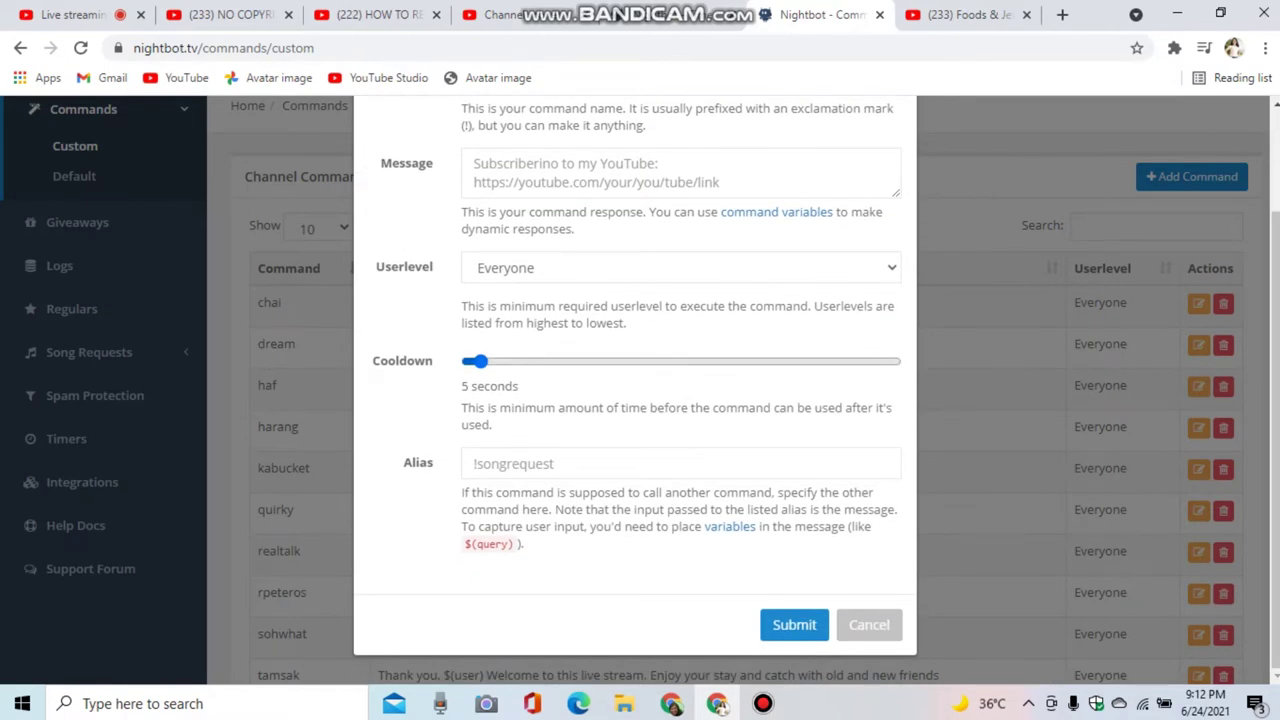
{"action": "mouse_move", "coordinate": [475, 361]}
{"action": "left_mouse_down"}
{"action": "mouse_move", "coordinate": [613, 361]}
{"action": "mouse_move", "coordinate": [475, 361]}
{"action": "left_mouse_up"}
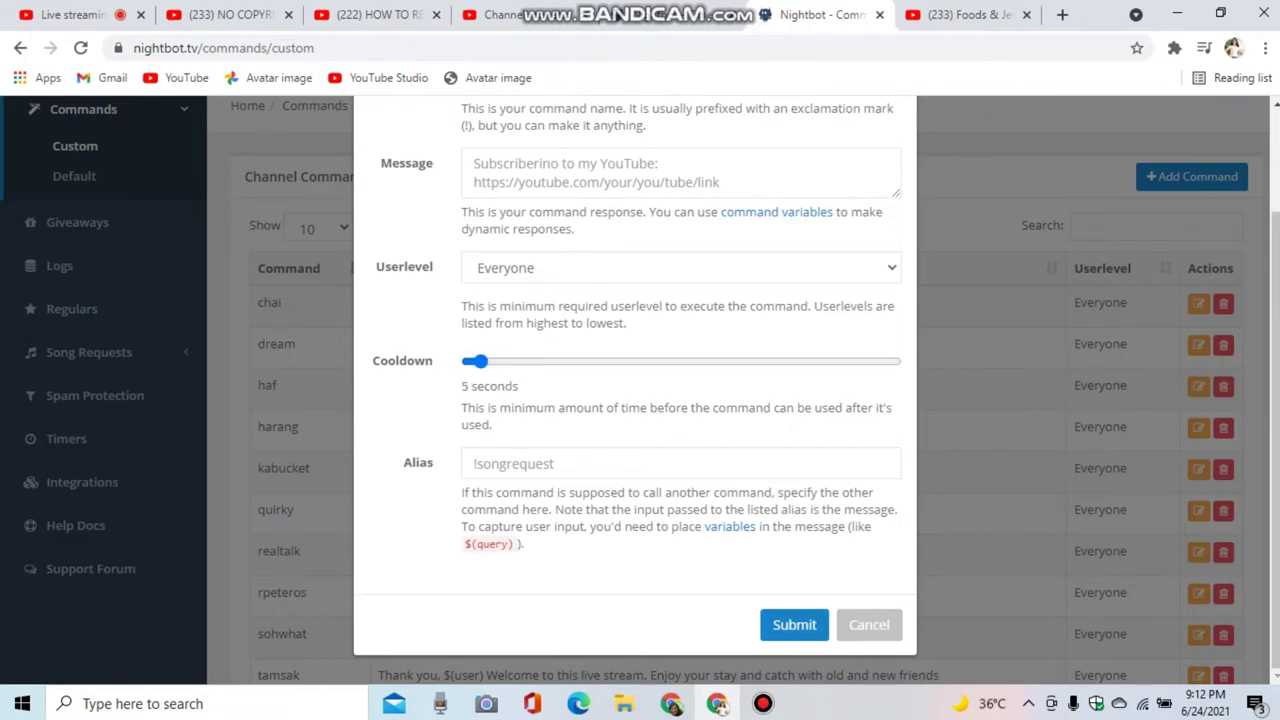
{"action": "scroll", "coordinate": [635, 400], "scroll_direction": "up", "scroll_amount": 2}
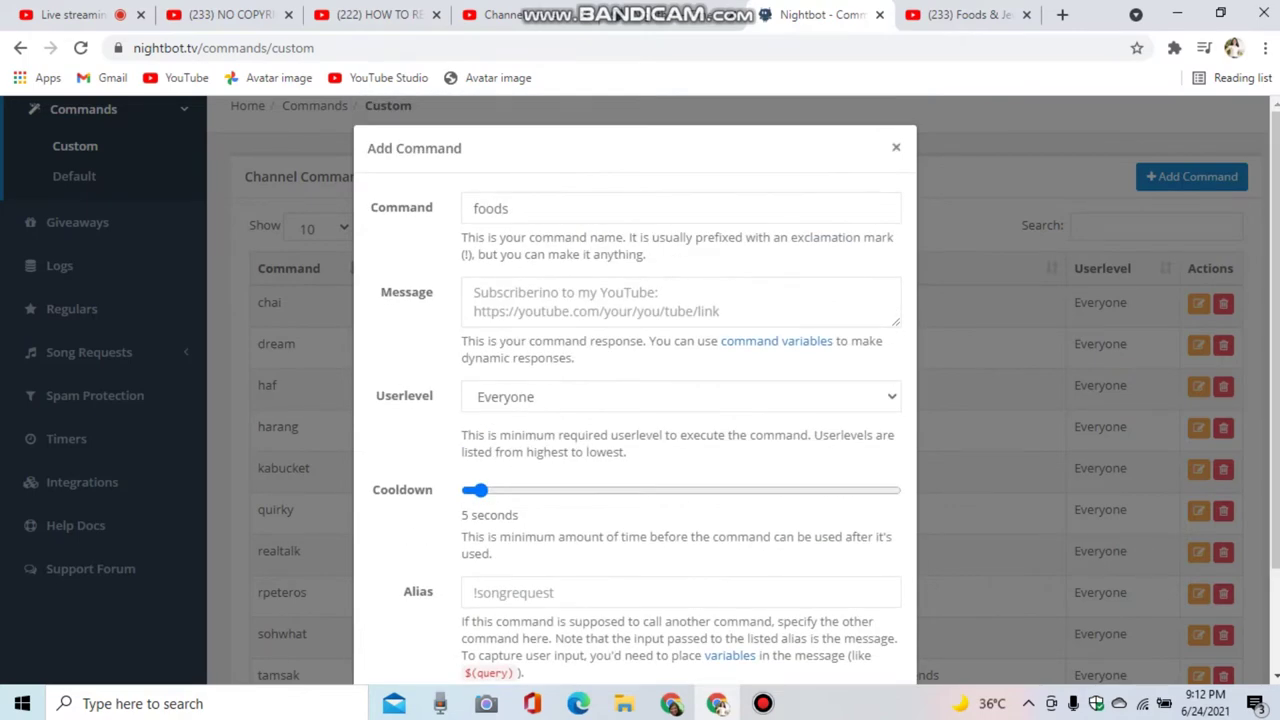
{"action": "left_click", "coordinate": [896, 147]}
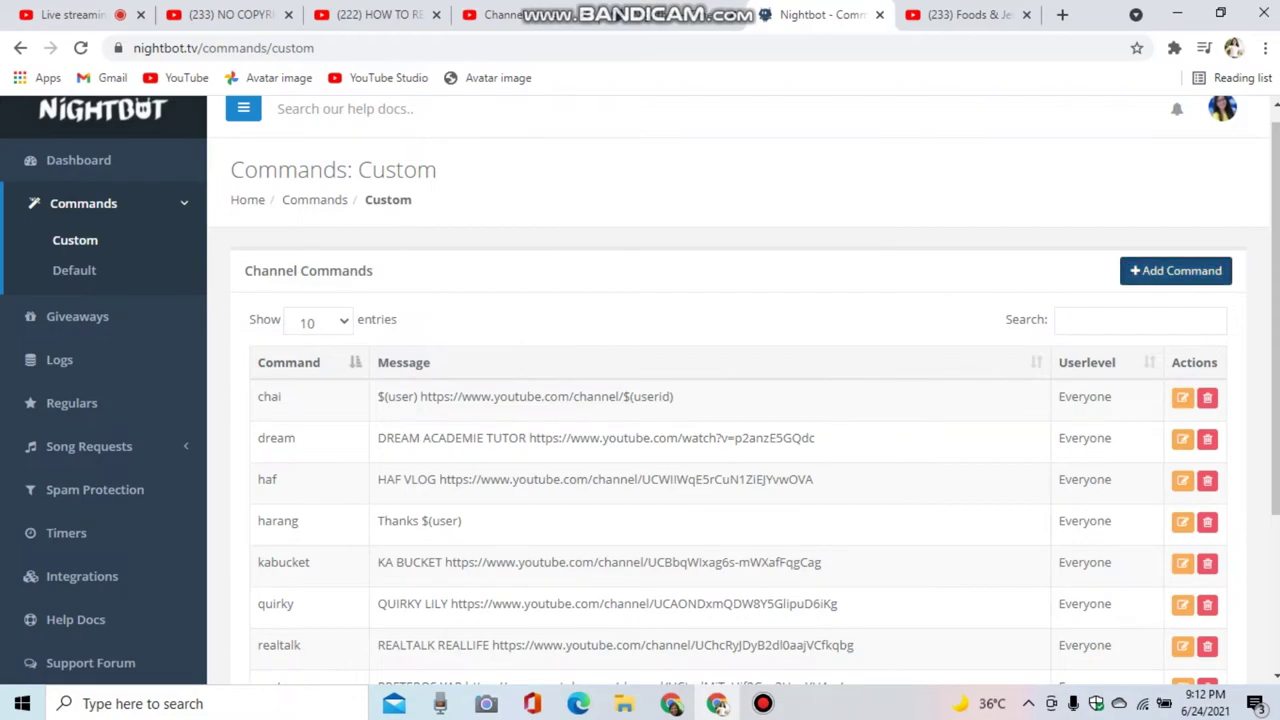
{"action": "left_click", "coordinate": [1175, 270]}
{"action": "left_click", "coordinate": [896, 147]}
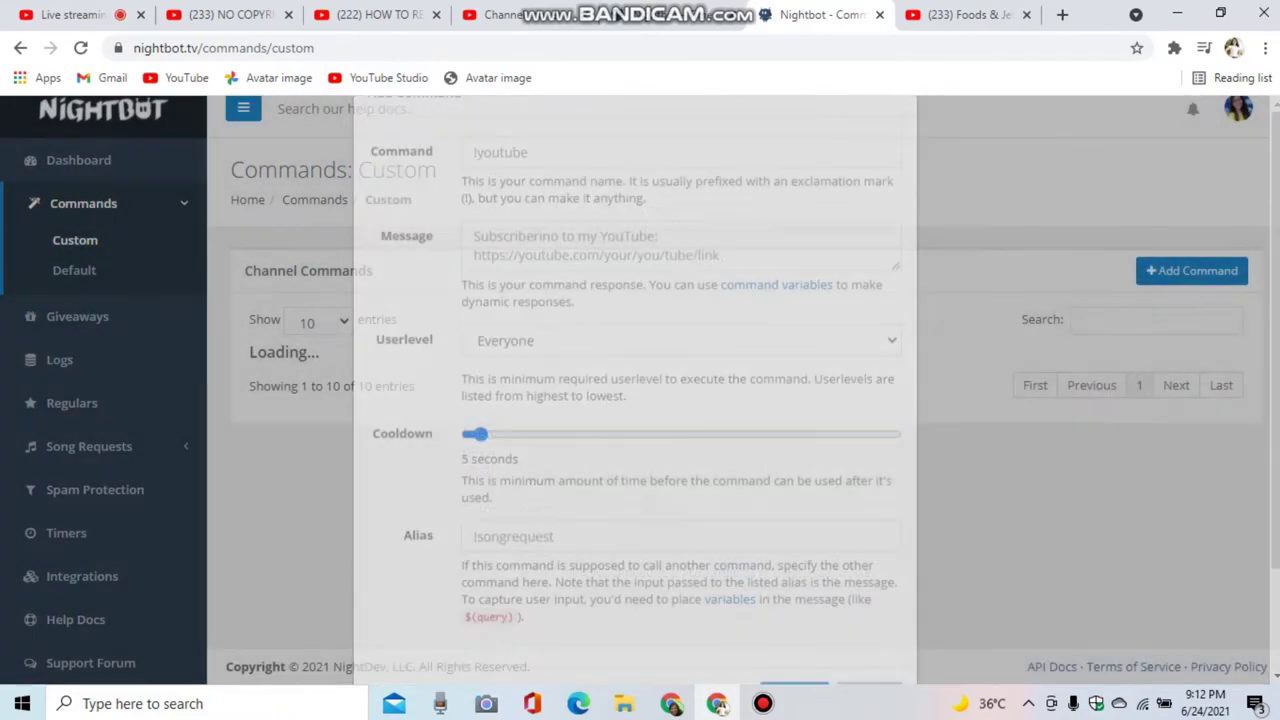
Edit the FOODS & JEWELRIES TV timer so the channel URL in its message sits on its own line after the name.
{"action": "left_click", "coordinate": [66, 533]}
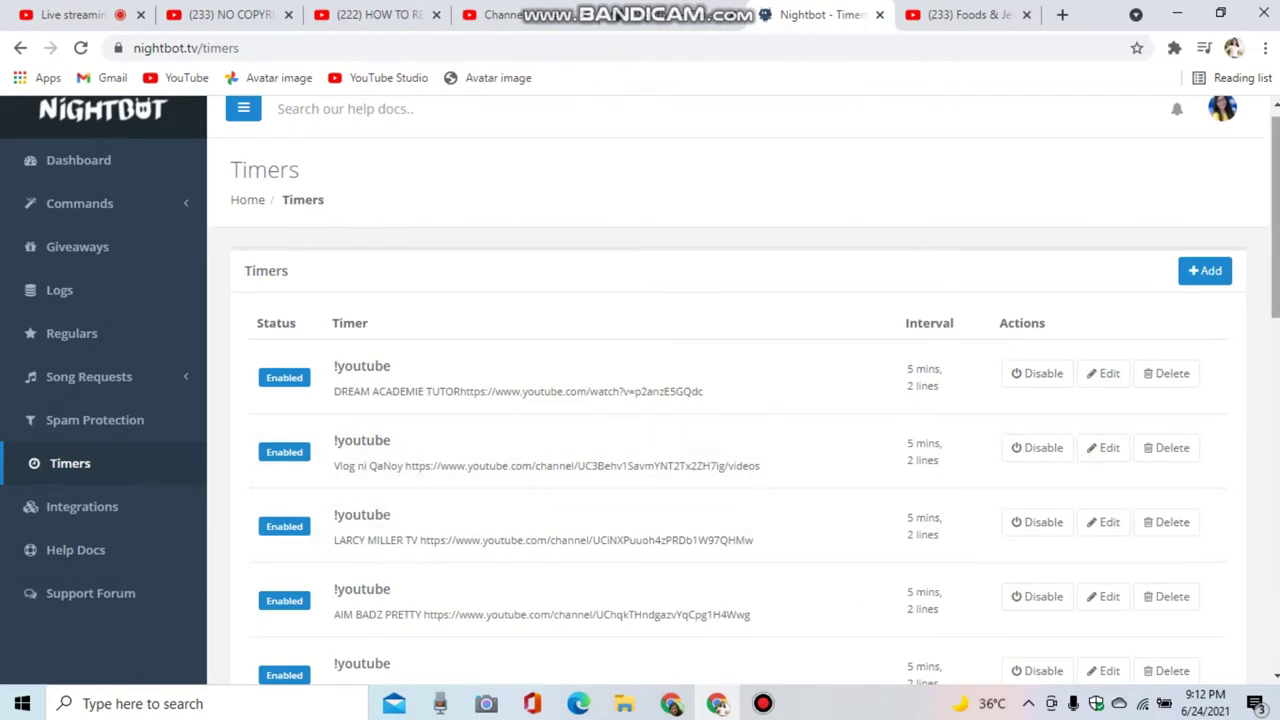
{"action": "scroll", "coordinate": [727, 390], "scroll_direction": "down", "scroll_amount": 10}
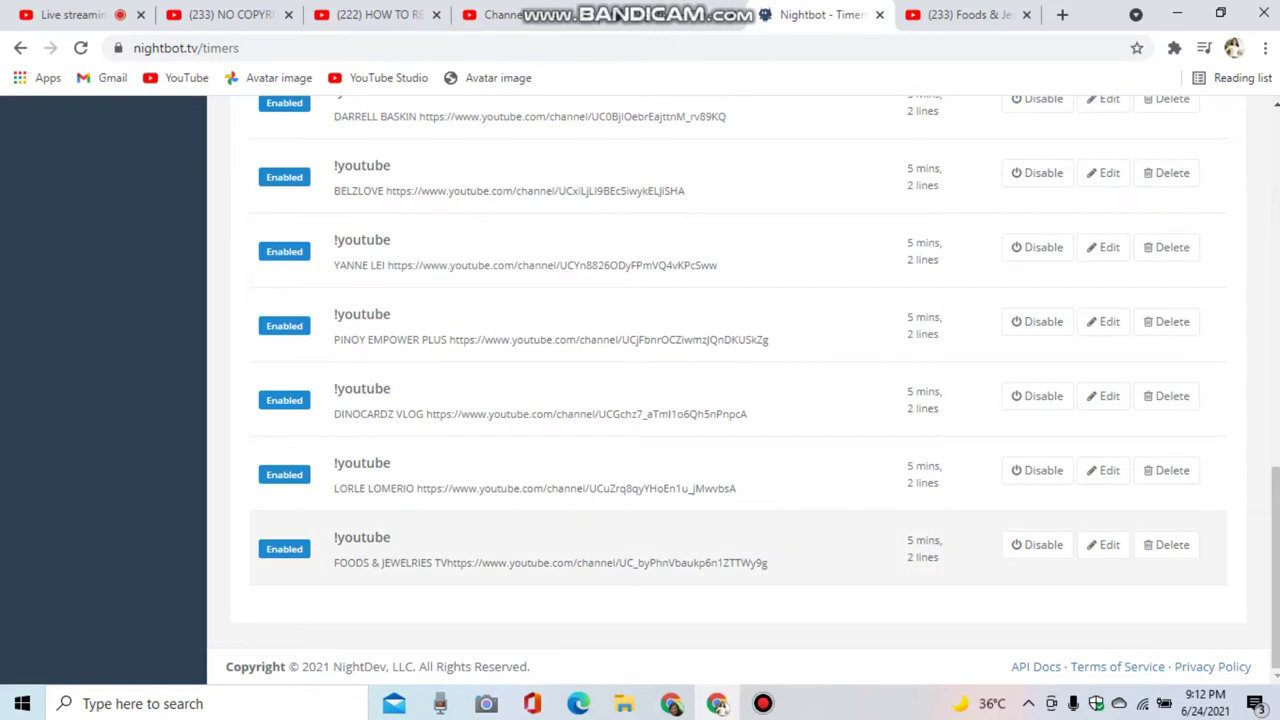
{"action": "left_click", "coordinate": [1104, 544]}
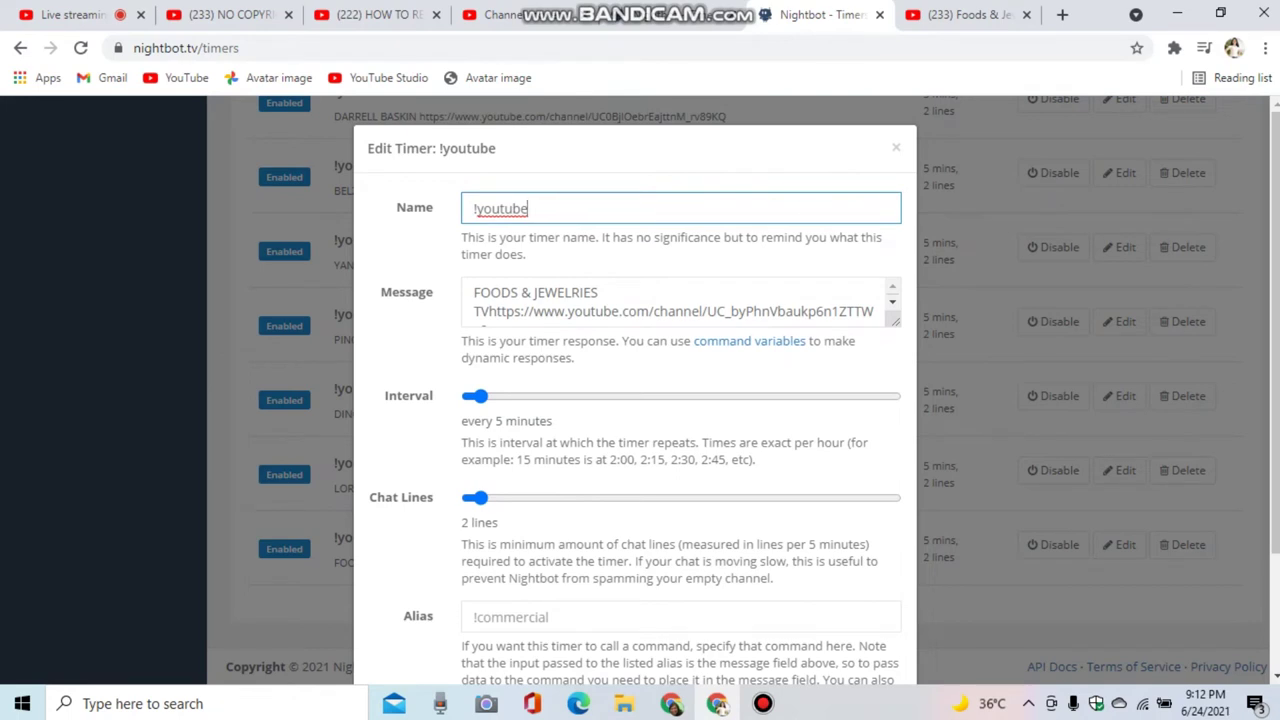
{"action": "key", "text": "ctrl+a"}
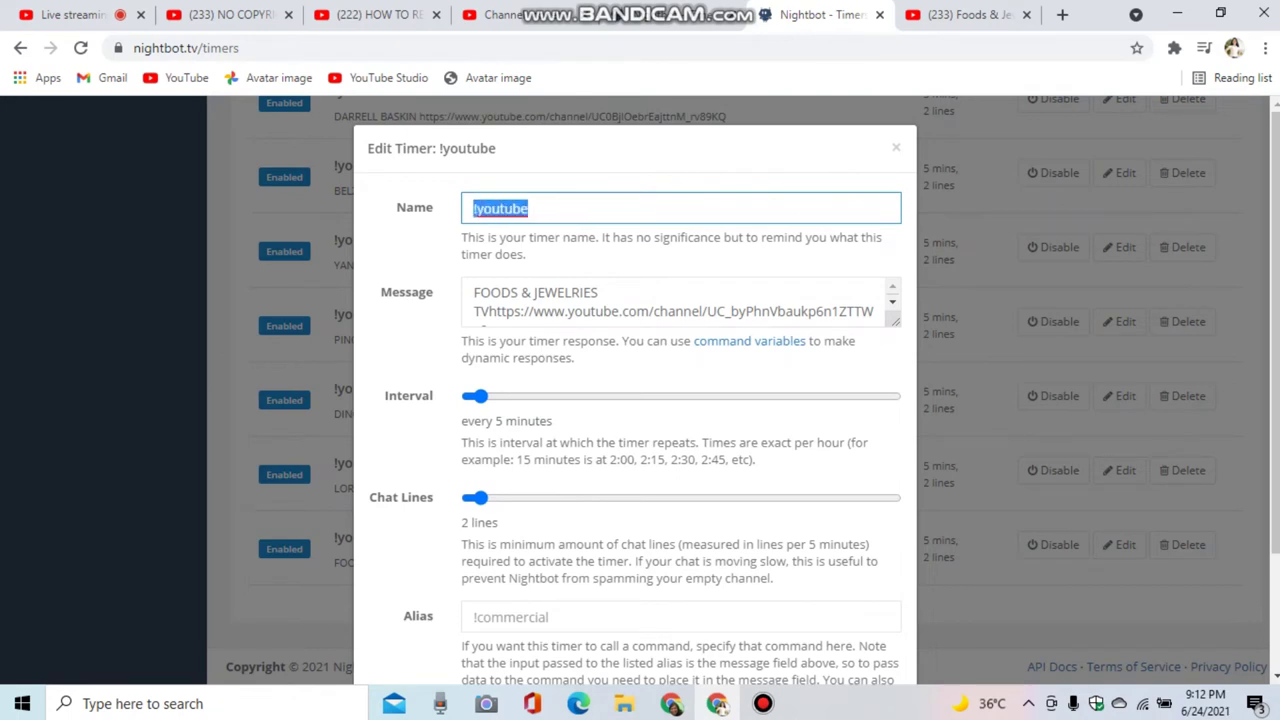
{"action": "key", "text": "Tab"}
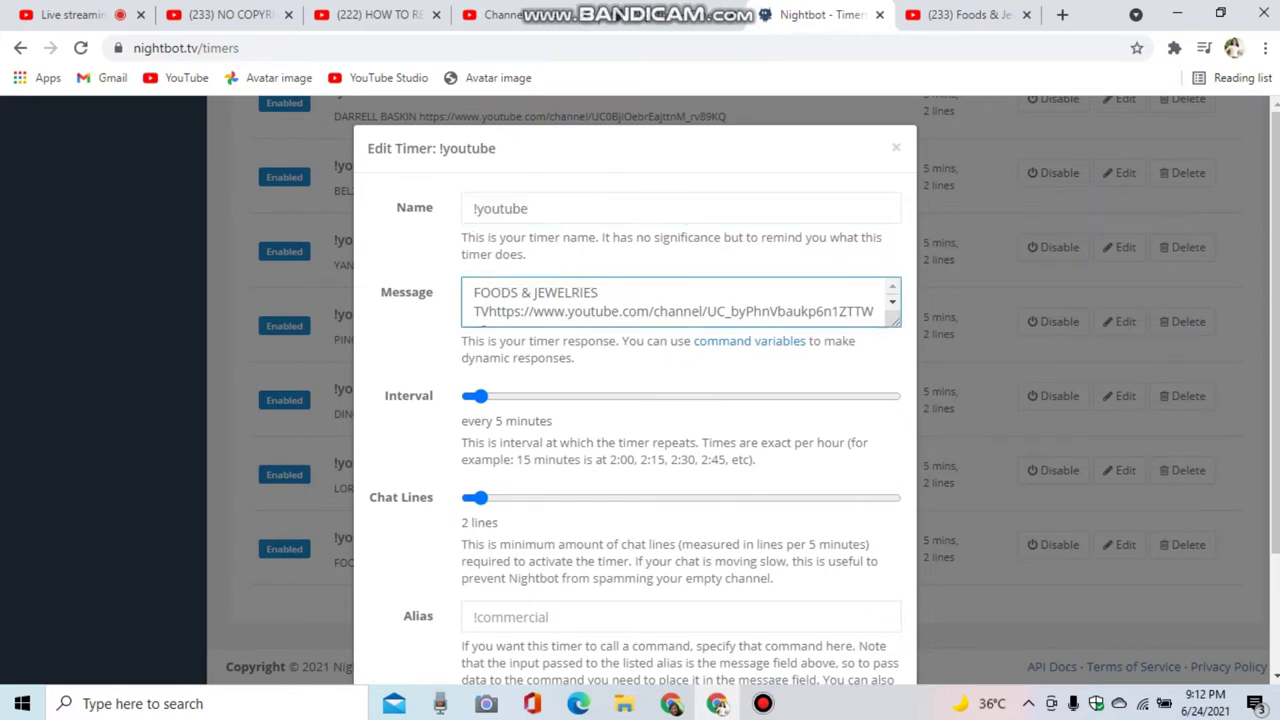
{"action": "left_click", "coordinate": [488, 311]}
{"action": "key", "text": "Return"}
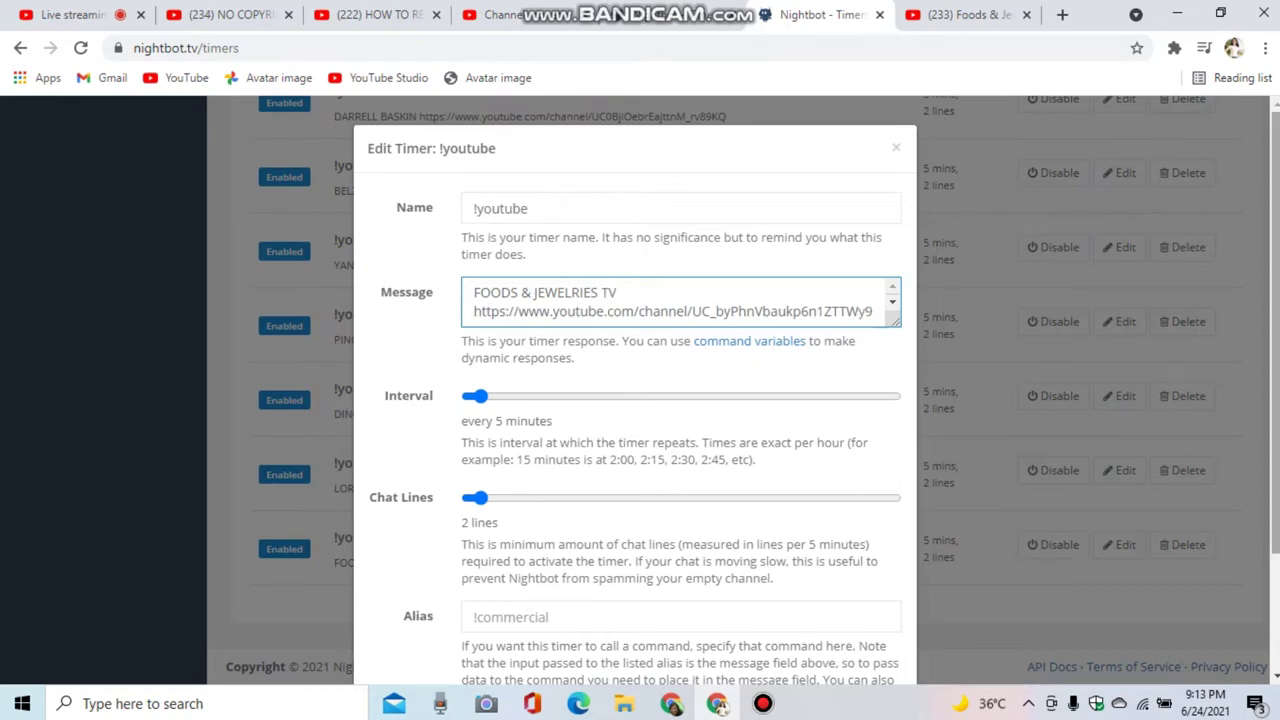
Check the edited timer's message, interval, chat lines and alias settings.
{"action": "scroll", "coordinate": [635, 400], "scroll_direction": "down", "scroll_amount": 3}
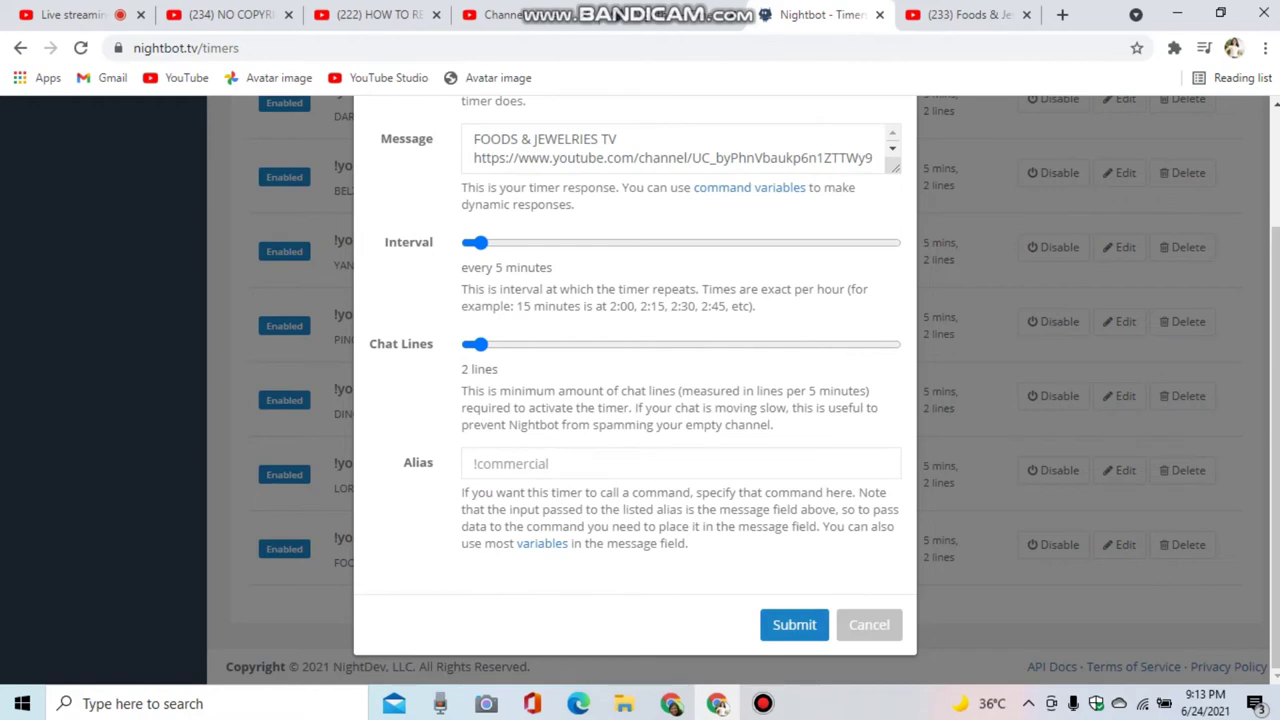
{"action": "scroll", "coordinate": [635, 400], "scroll_direction": "up", "scroll_amount": 3}
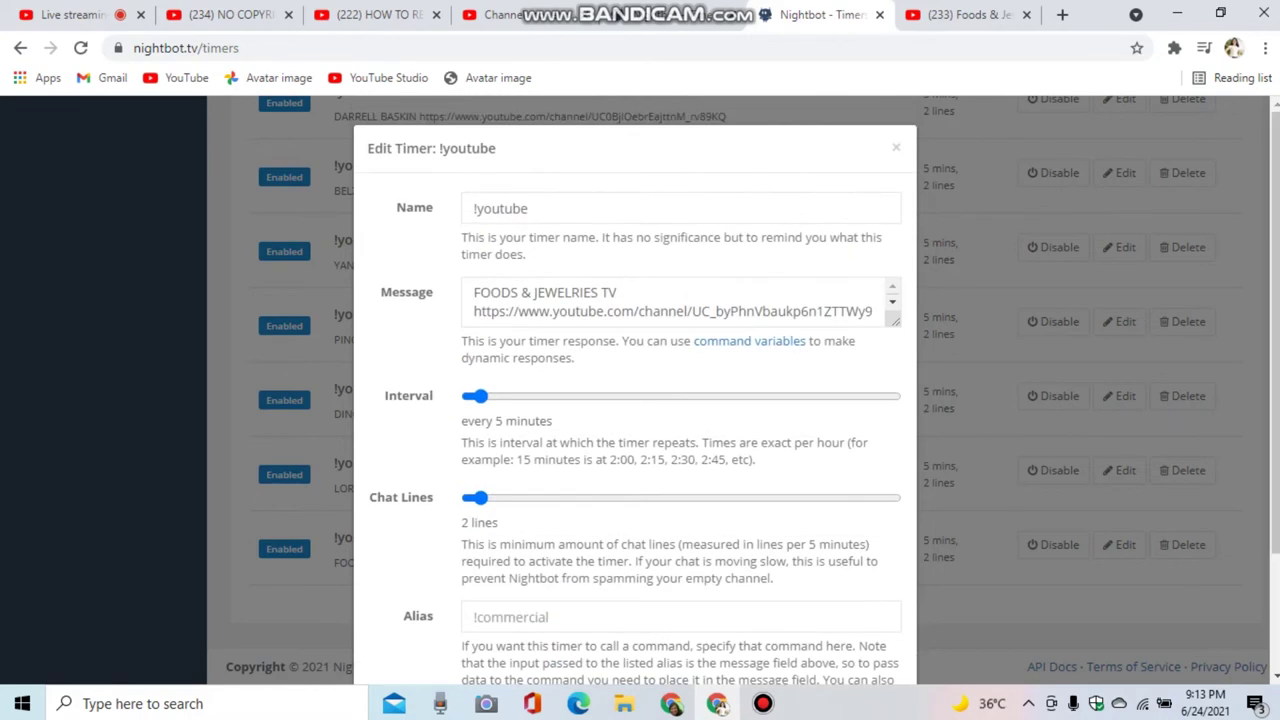
{"action": "left_click_drag", "start_coordinate": [473, 292], "coordinate": [875, 312]}
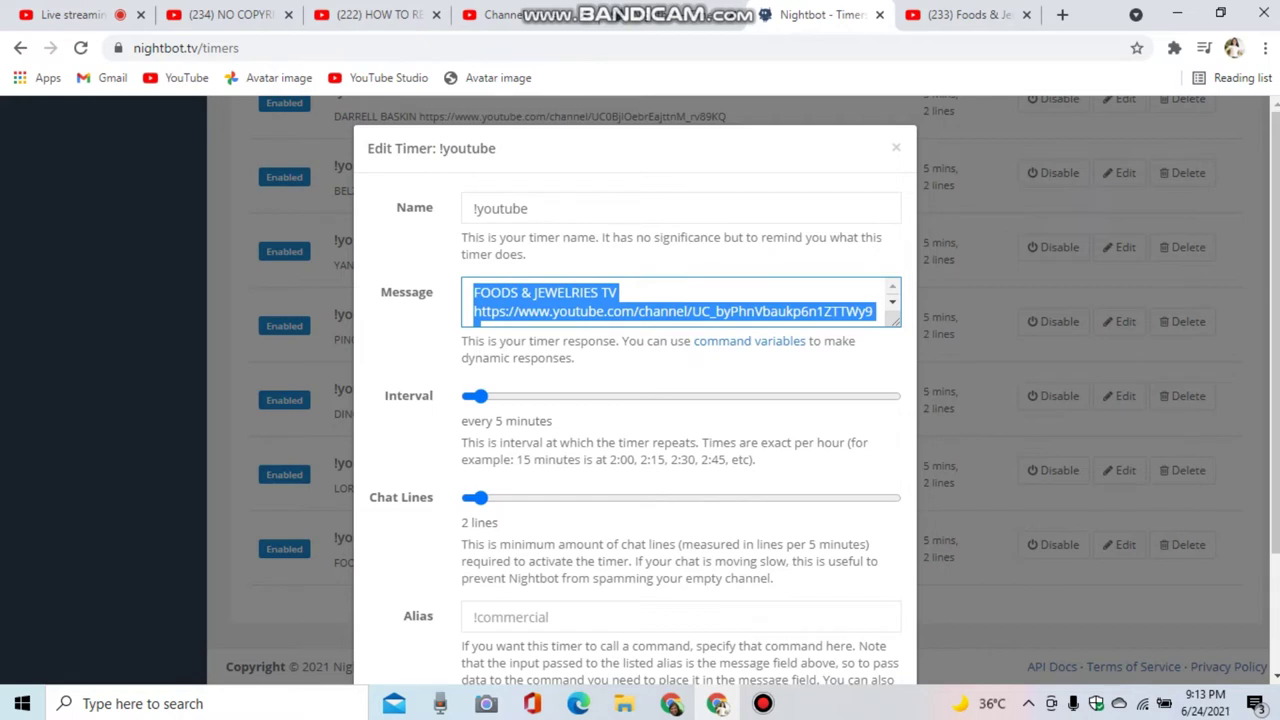
{"action": "left_click", "coordinate": [480, 318]}
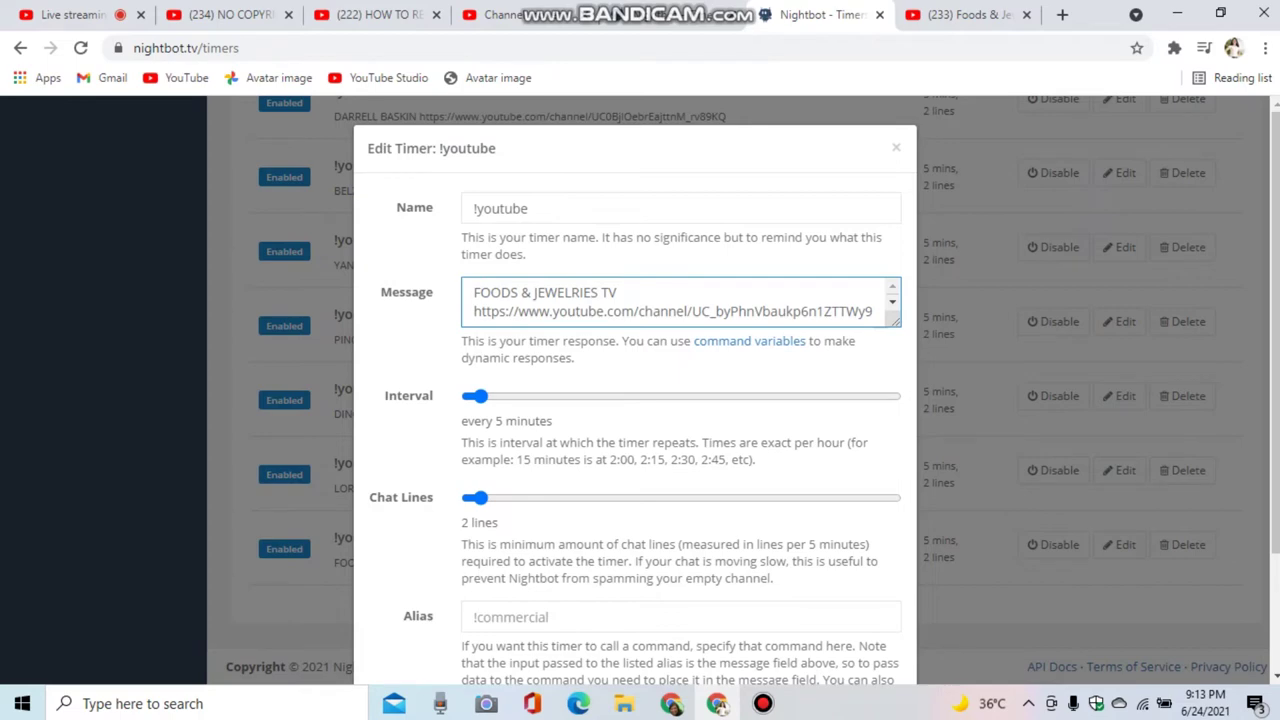
{"action": "scroll", "coordinate": [480, 318], "scroll_direction": "down", "scroll_amount": 2}
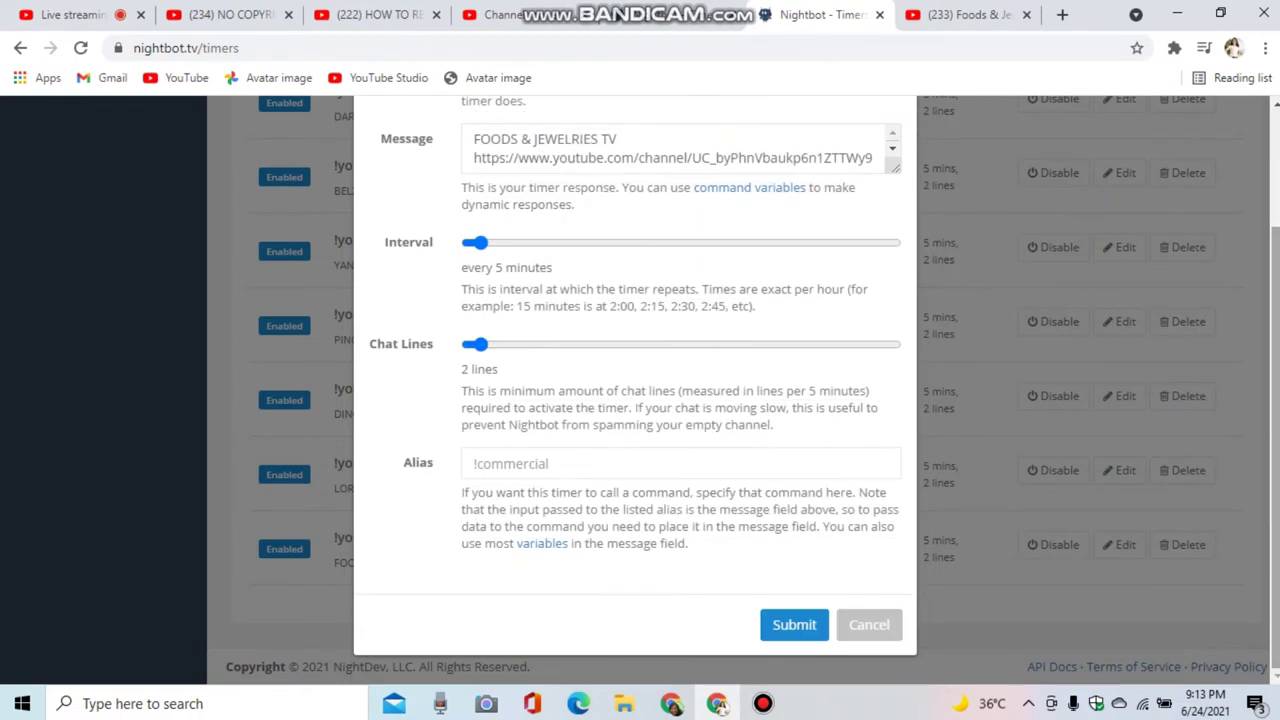
Submit the edited FOODS & JEWELRIES TV timer.
{"action": "left_click", "coordinate": [794, 624]}
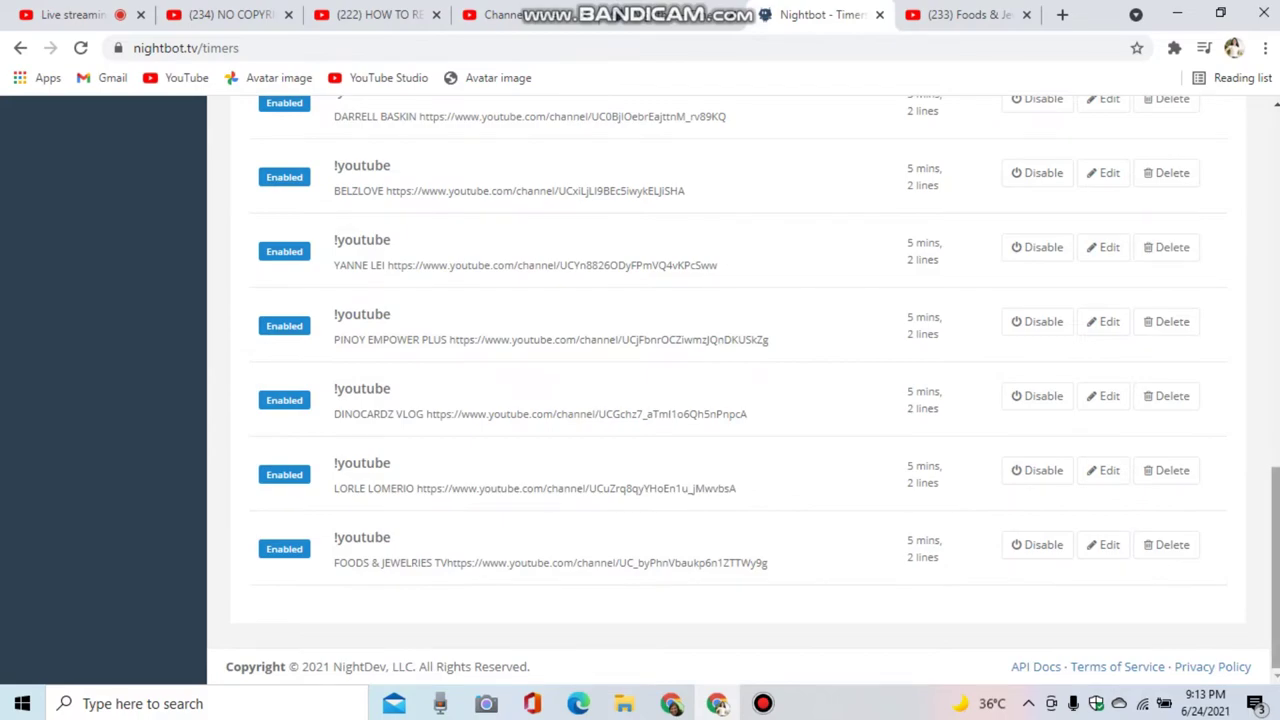
{"action": "scroll", "coordinate": [727, 390], "scroll_direction": "up", "scroll_amount": 3}
{"action": "scroll", "coordinate": [727, 390], "scroll_direction": "up", "scroll_amount": 10}
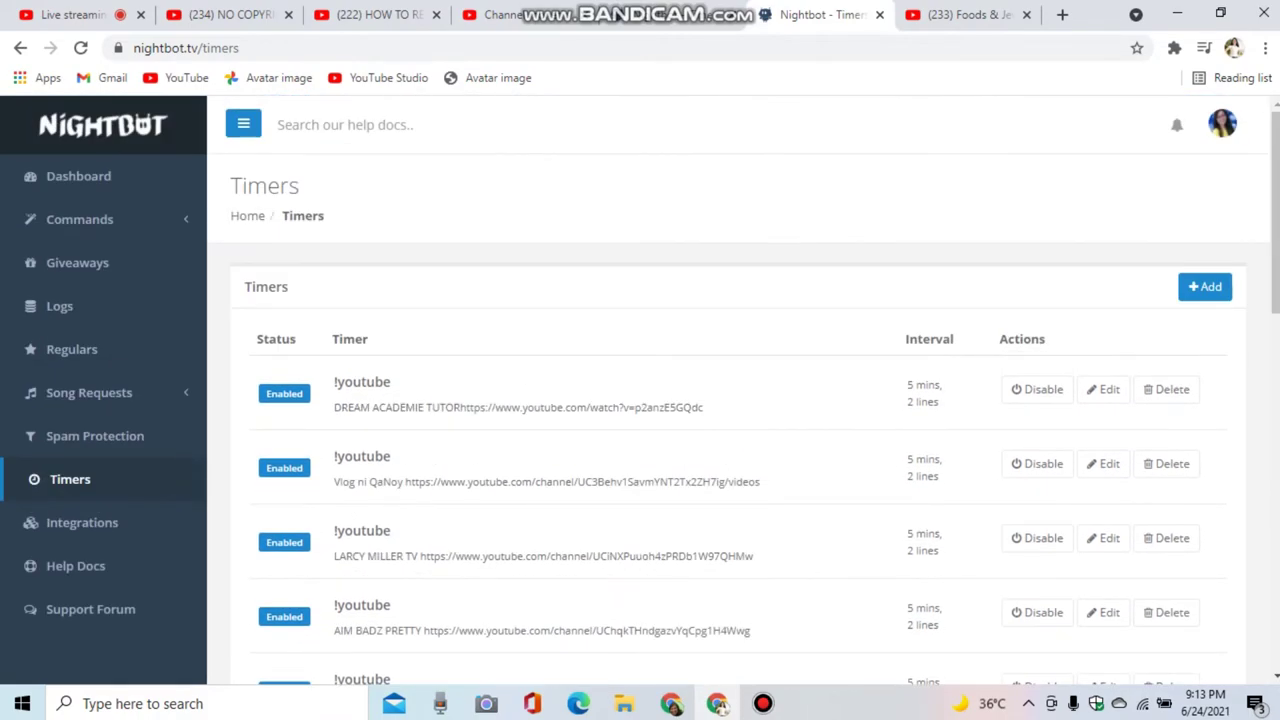
{"action": "left_click", "coordinate": [80, 219]}
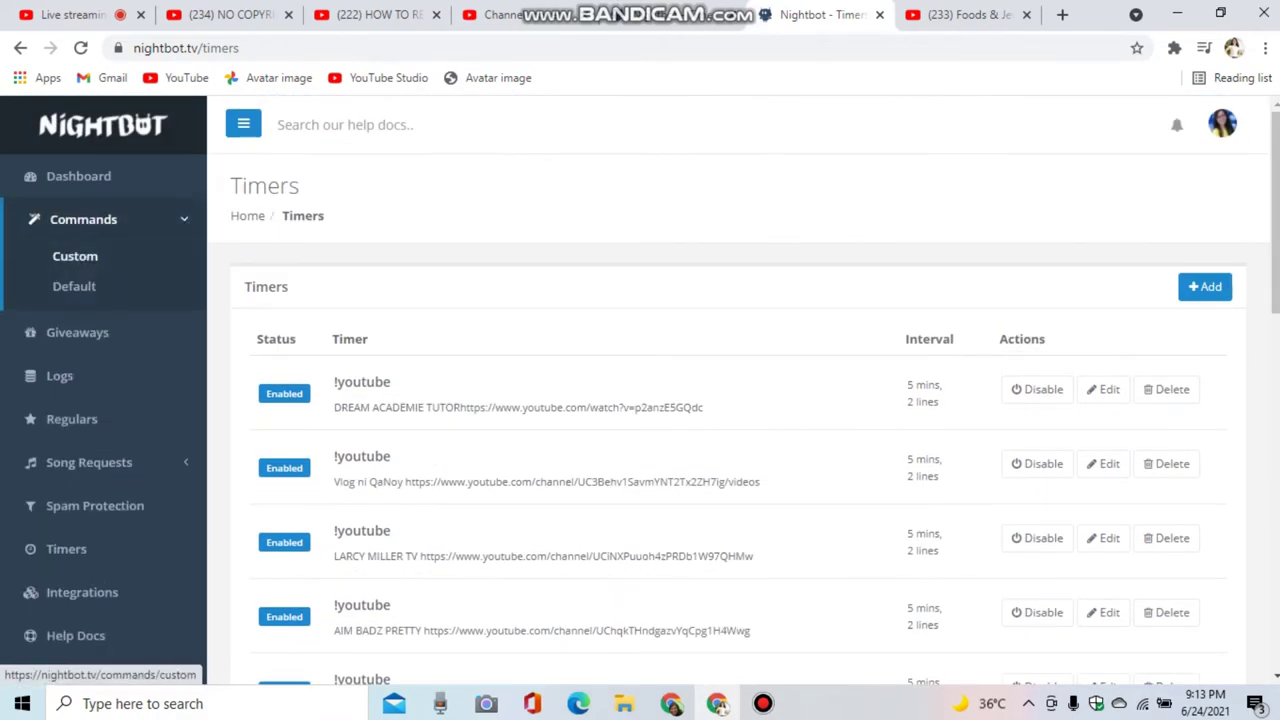
{"action": "left_click", "coordinate": [75, 256]}
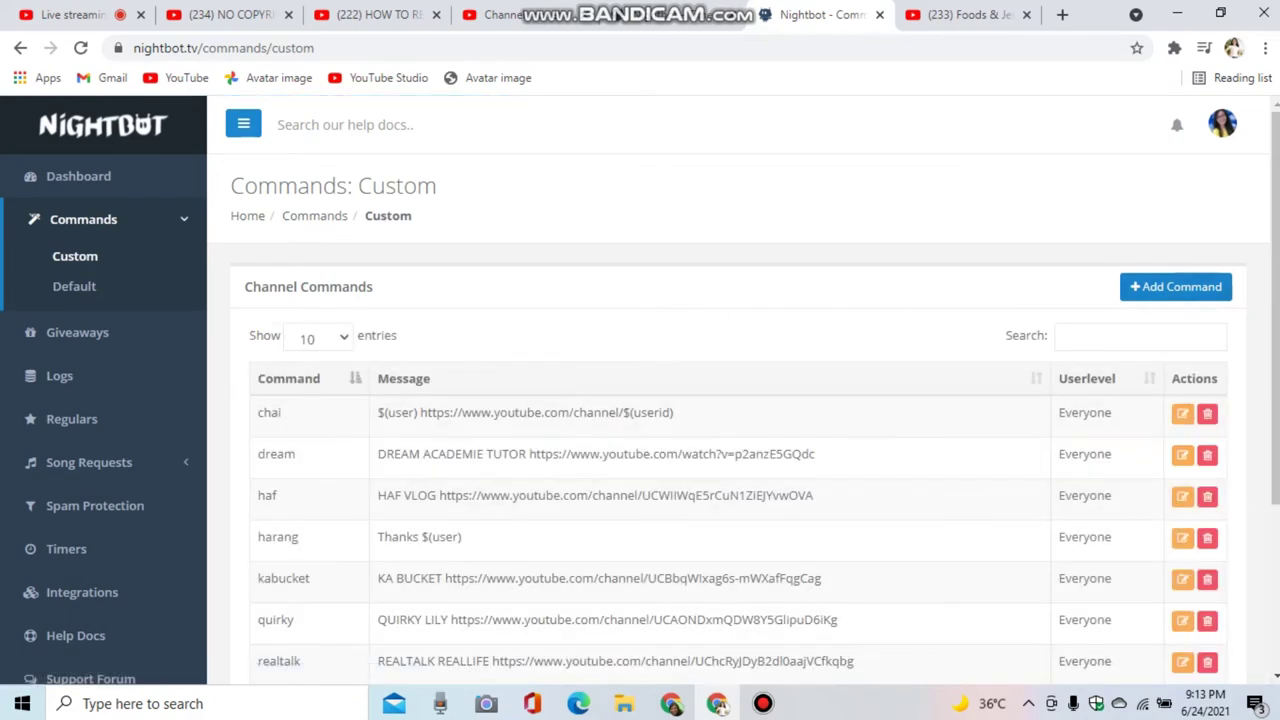
{"action": "left_click", "coordinate": [1176, 286]}
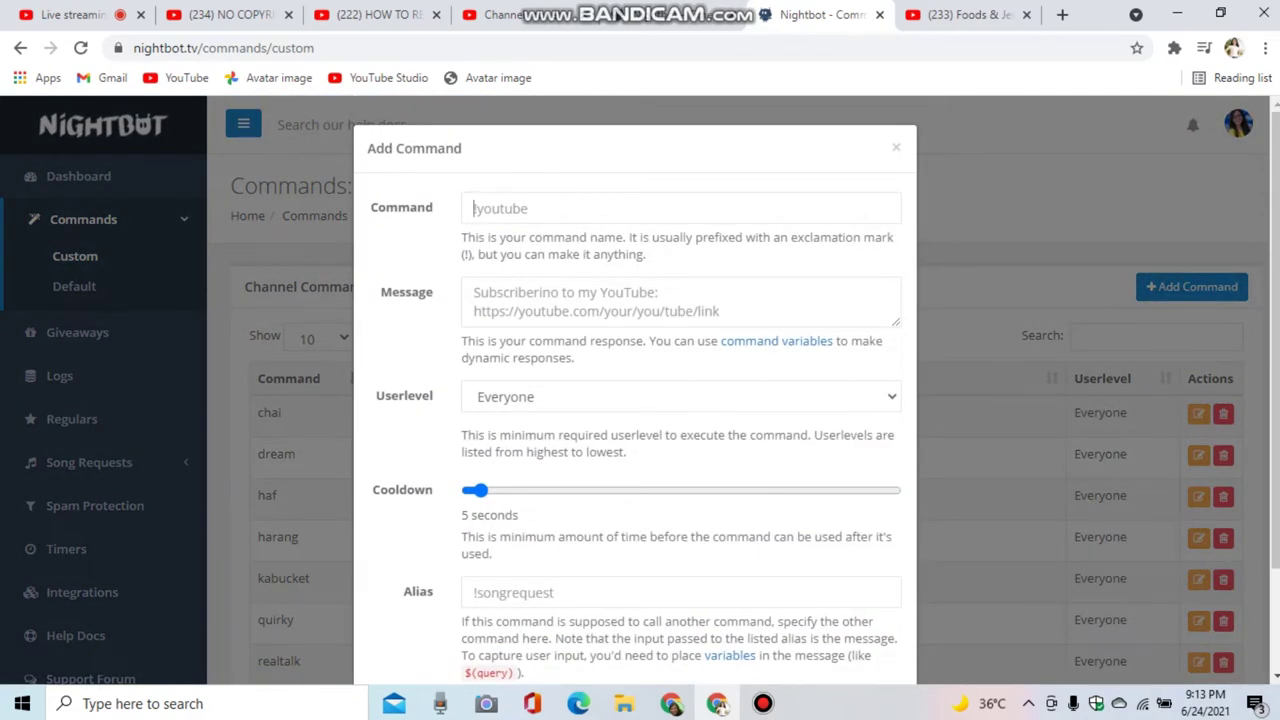
{"action": "type", "text": "foods"}
{"action": "left_click", "coordinate": [600, 300]}
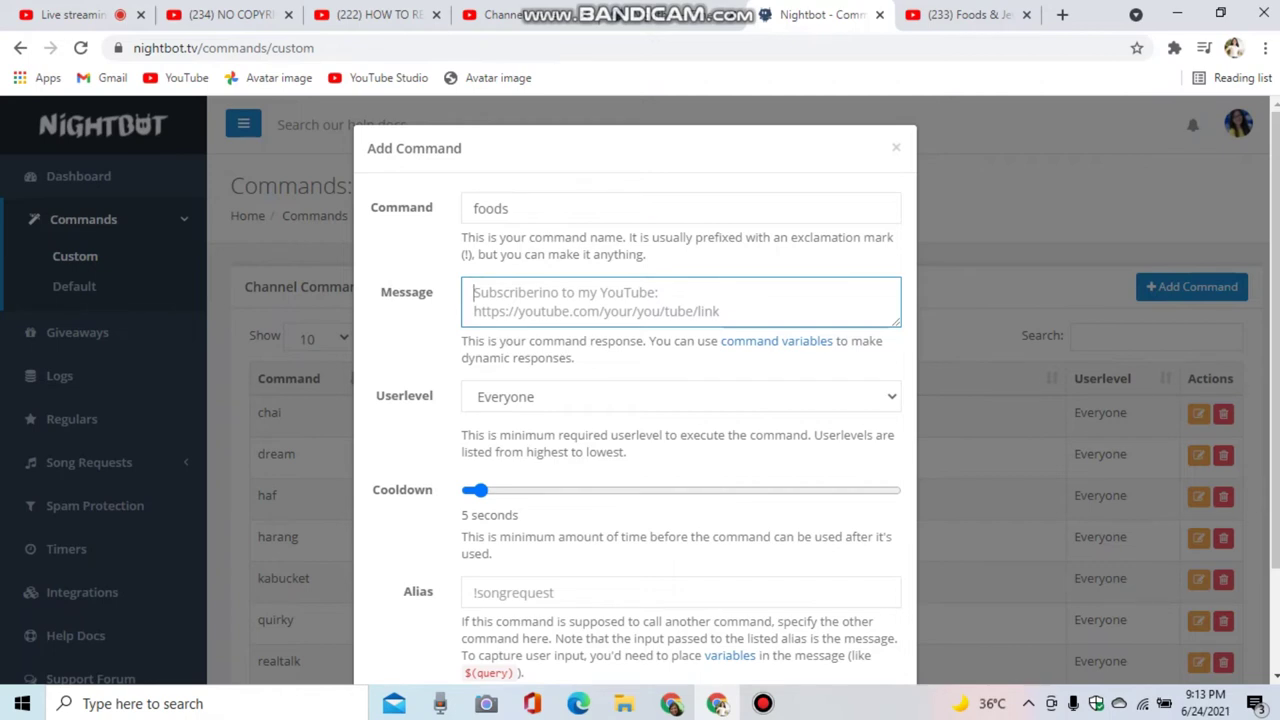
{"action": "left_click", "coordinate": [509, 208]}
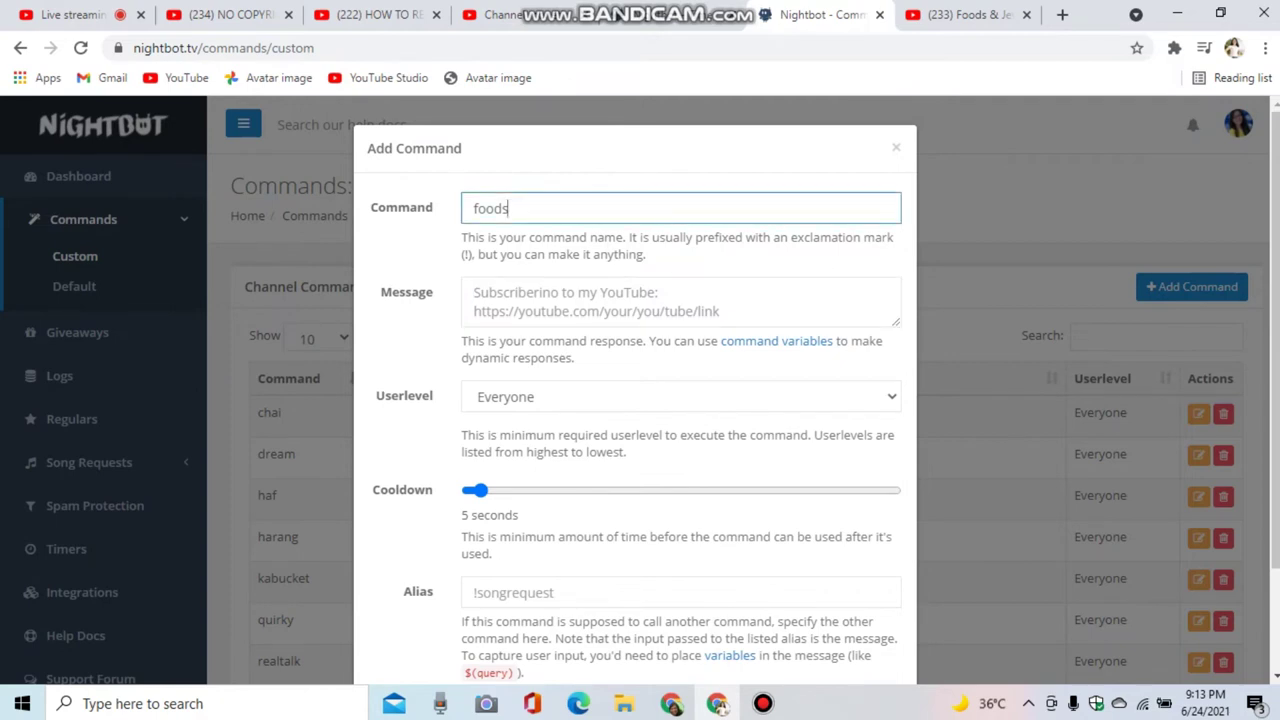
{"action": "key", "text": "Tab"}
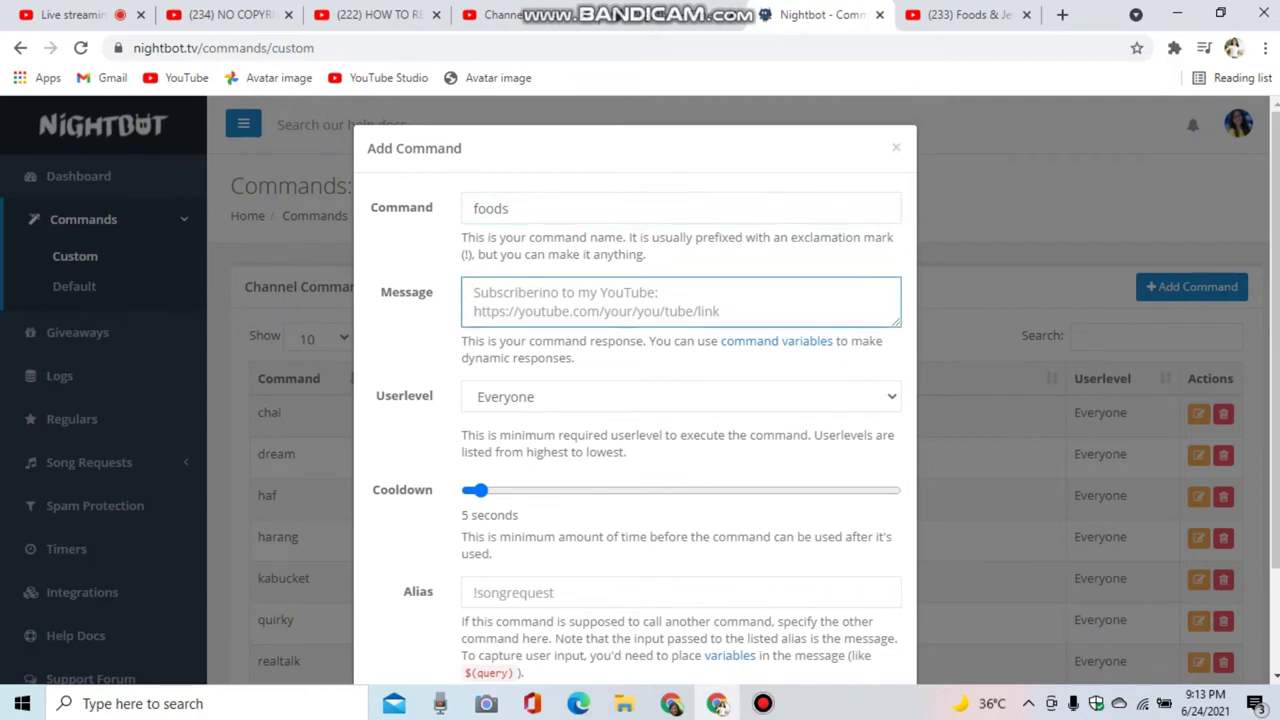
{"action": "type", "text": "FOODS & JEWELRIES TV https://www.youtube.com/channel/UC_byPhnVbaukp6n1ZTTWy9g"}
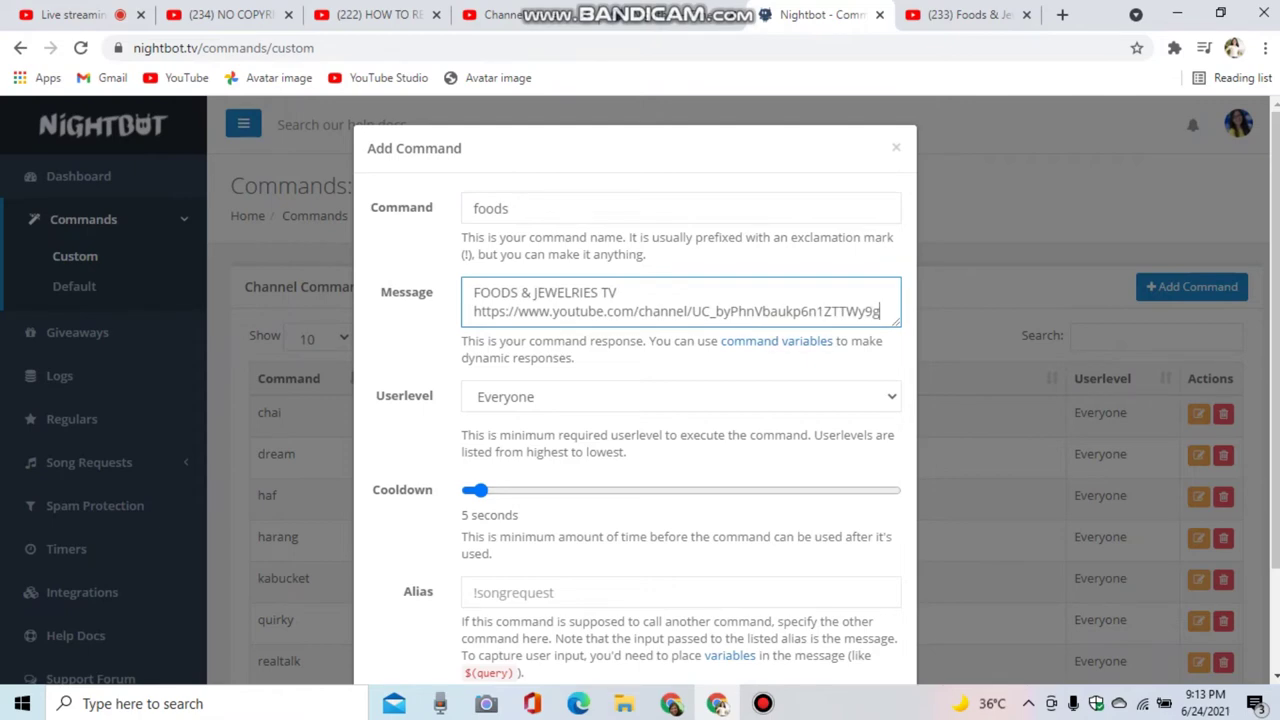
{"action": "scroll", "coordinate": [635, 400], "scroll_direction": "down", "scroll_amount": 2}
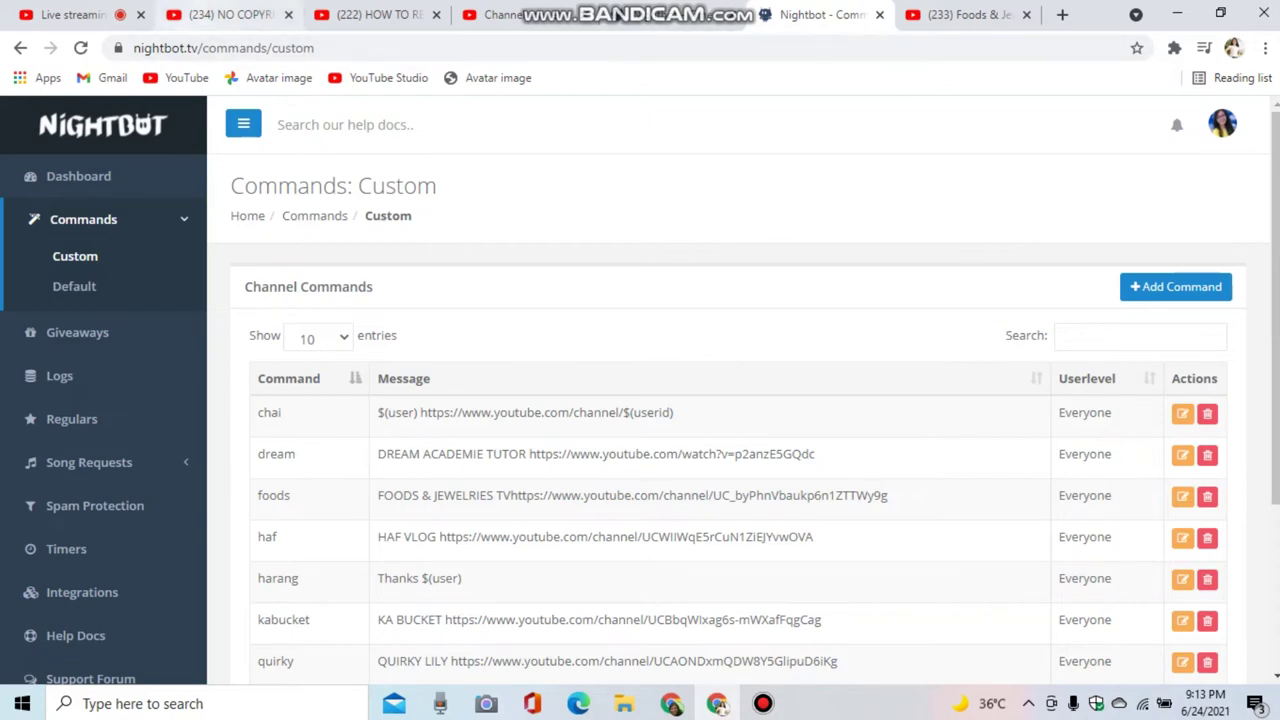
Switch to the YouTube Studio live stream and send "foods" in its chat to test the command.
{"action": "key", "text": "ctrl+1"}
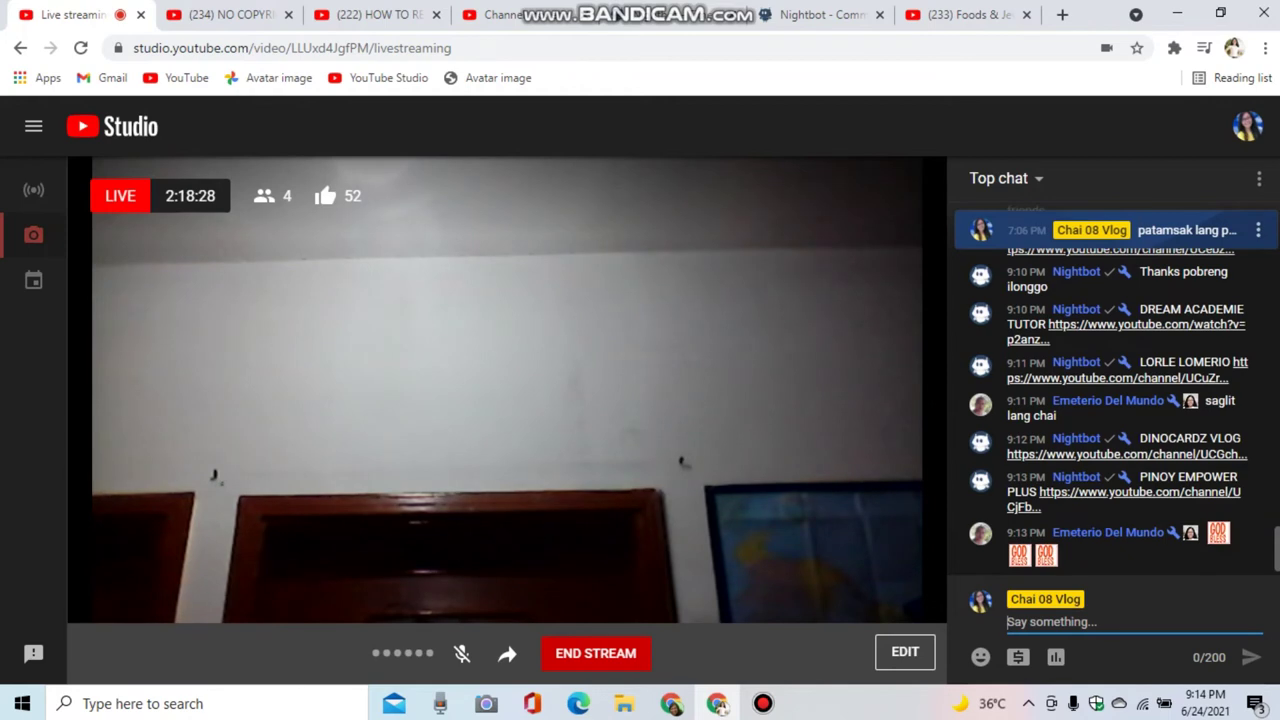
{"action": "type", "text": "foods"}
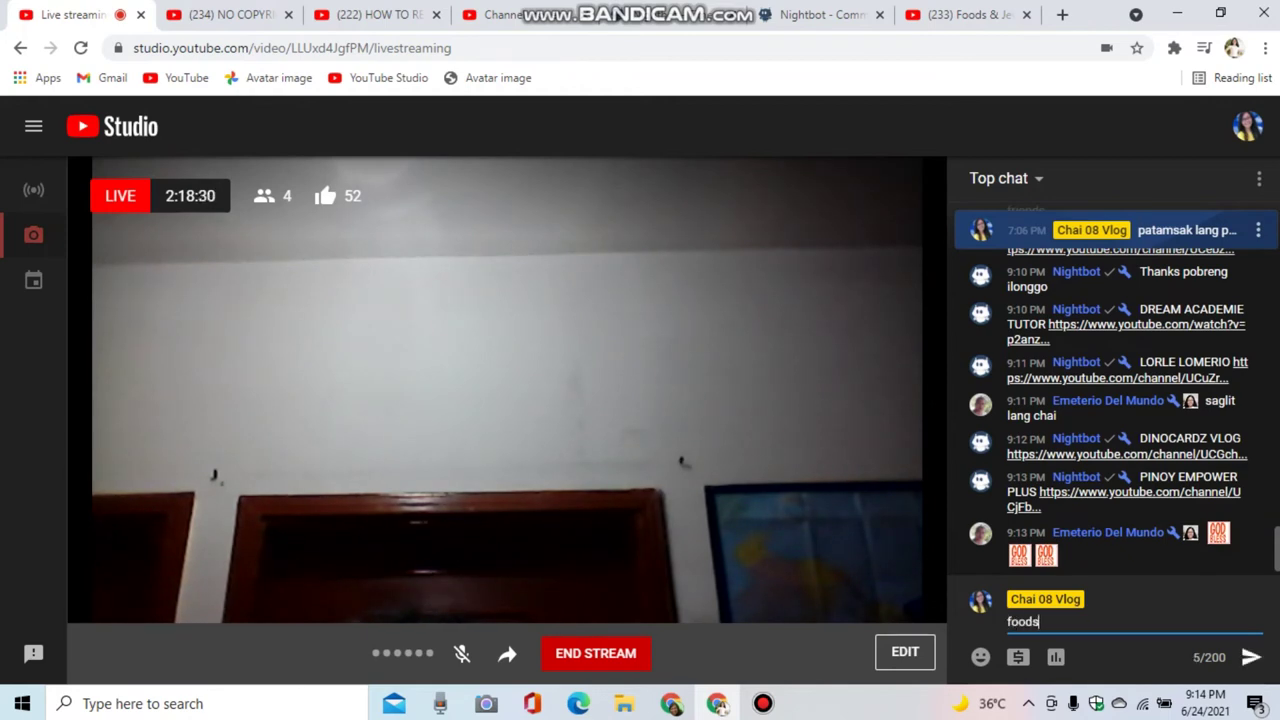
{"action": "key", "text": "Return"}
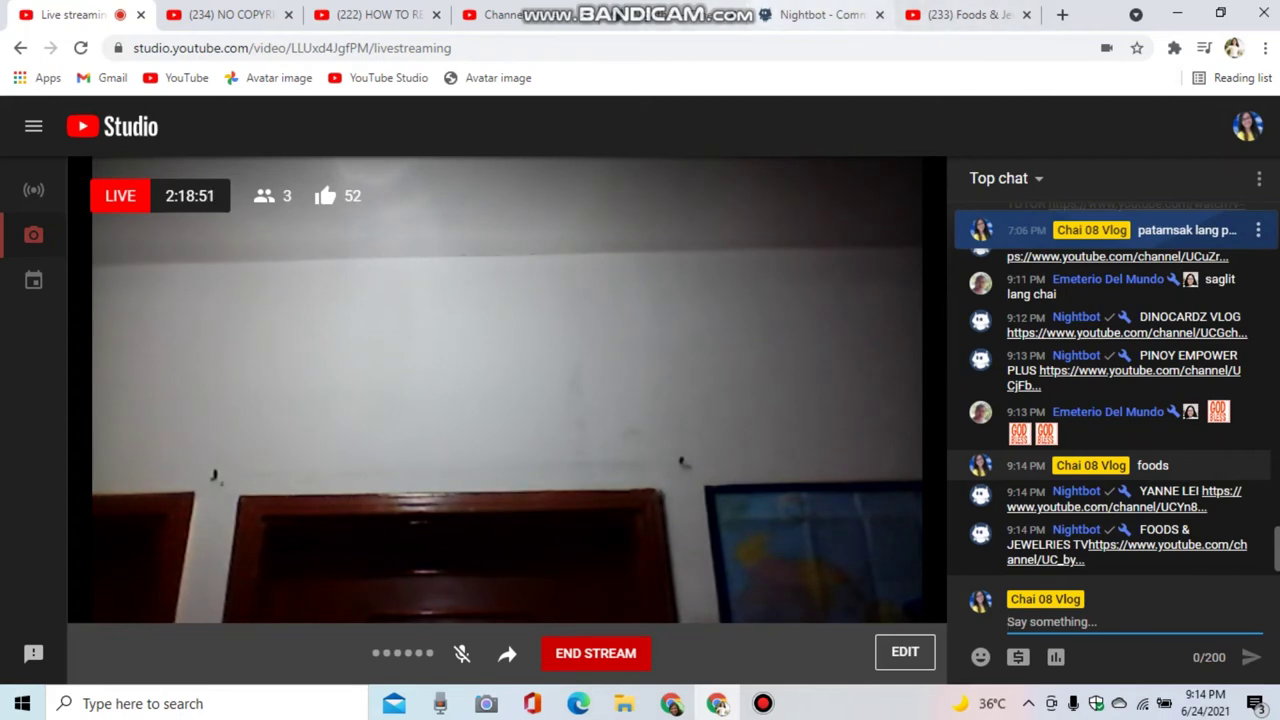
Return to Nightbot's custom commands and open the chai command for editing.
{"action": "left_click", "coordinate": [820, 14]}
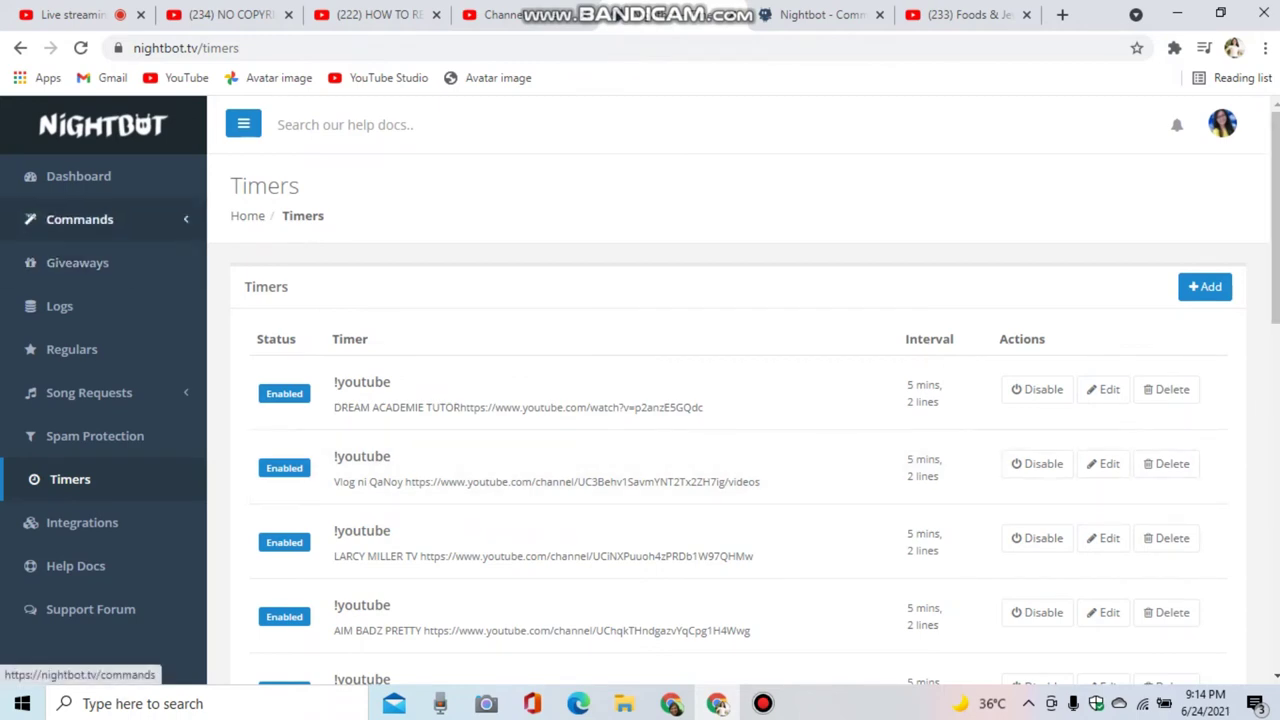
{"action": "left_click", "coordinate": [80, 219]}
{"action": "left_click", "coordinate": [75, 256]}
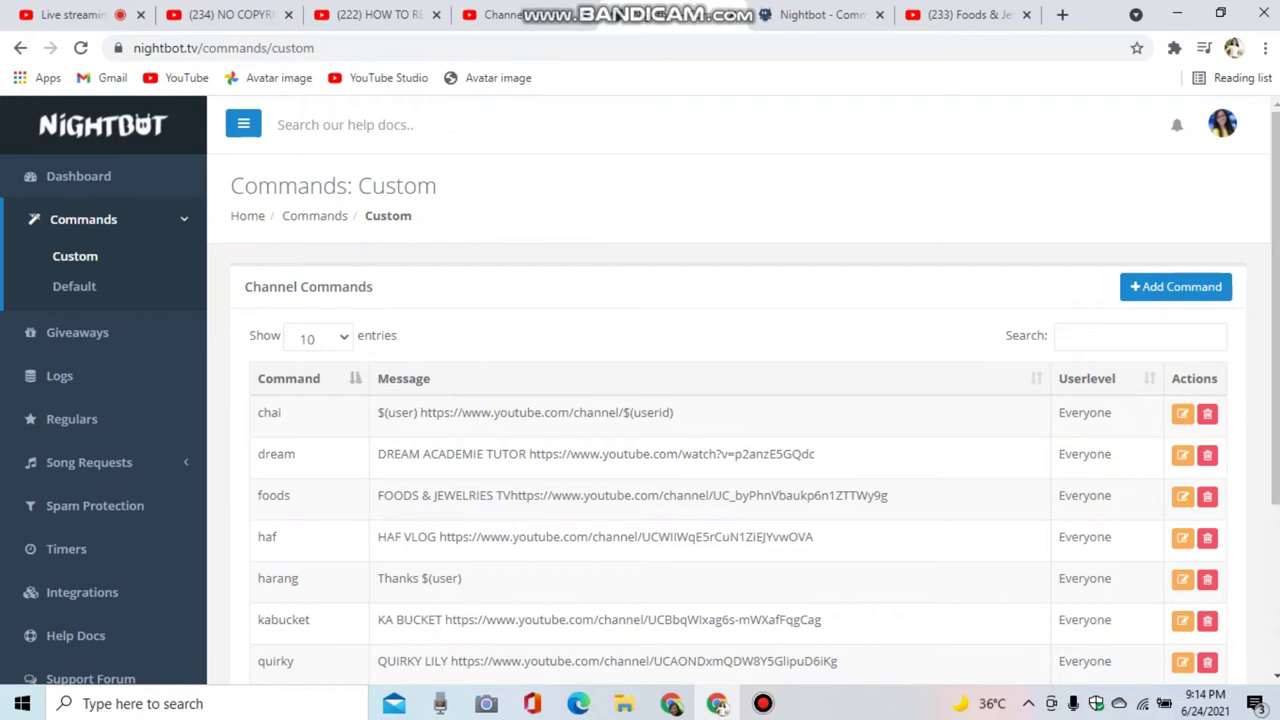
{"action": "left_click", "coordinate": [1182, 413]}
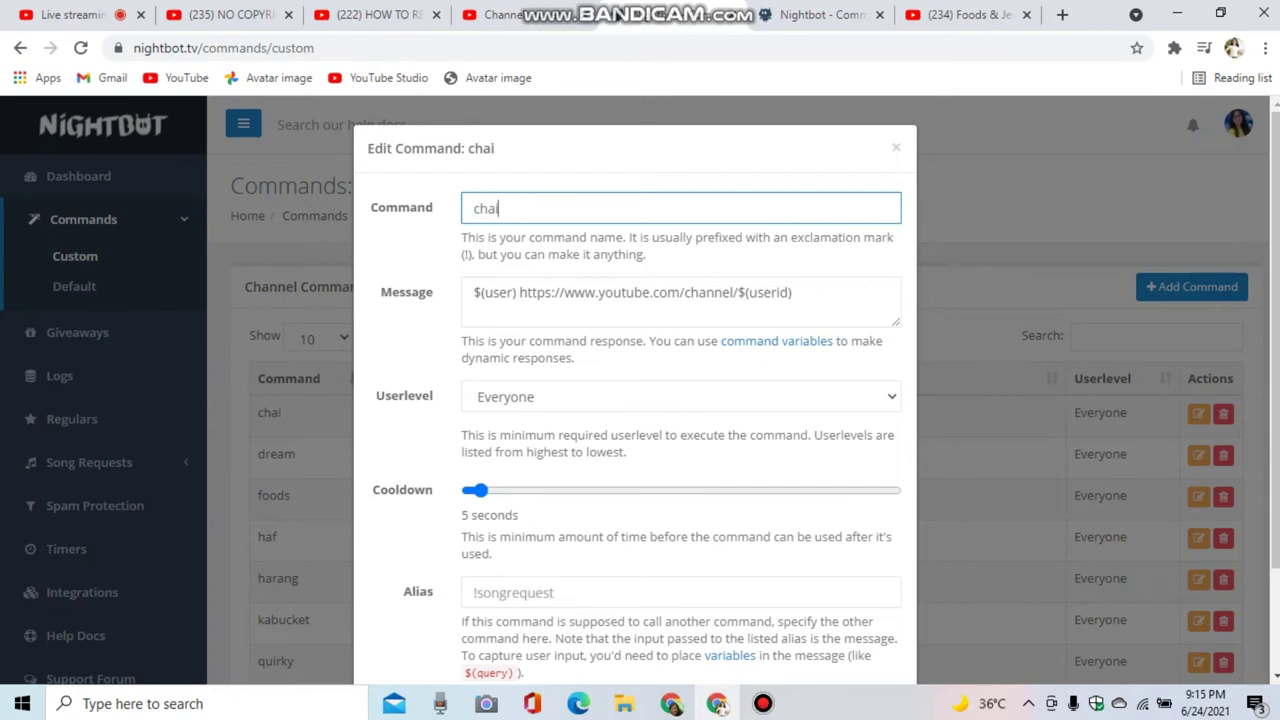
Examine the chai command's name and the $(user), channel URL and $(userid) parts of its message, and submit the form.
{"action": "key", "text": "shift+Left"}
{"action": "key", "text": "shift+Left"}
{"action": "key", "text": "shift+Left"}
{"action": "key", "text": "shift+Left"}
{"action": "key", "text": "Right"}
{"action": "left_click", "coordinate": [474, 292]}
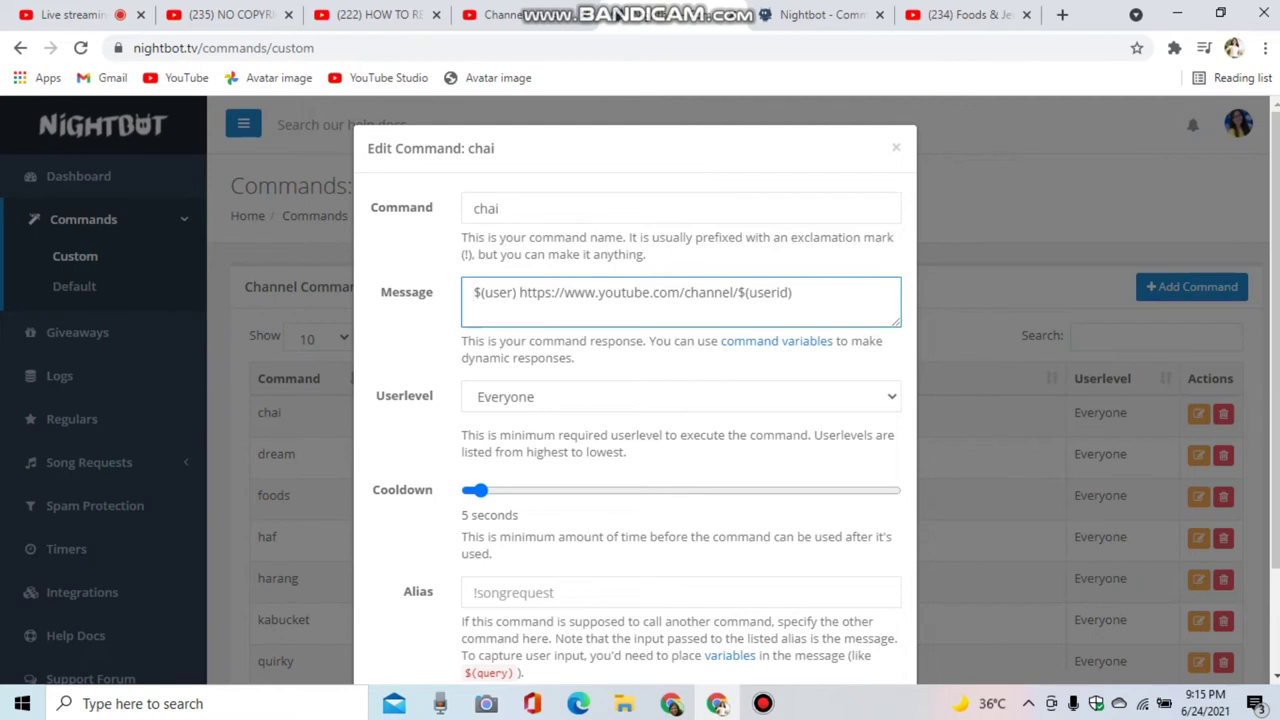
{"action": "left_click_drag", "start_coordinate": [519, 292], "coordinate": [746, 292]}
{"action": "left_click", "coordinate": [773, 292]}
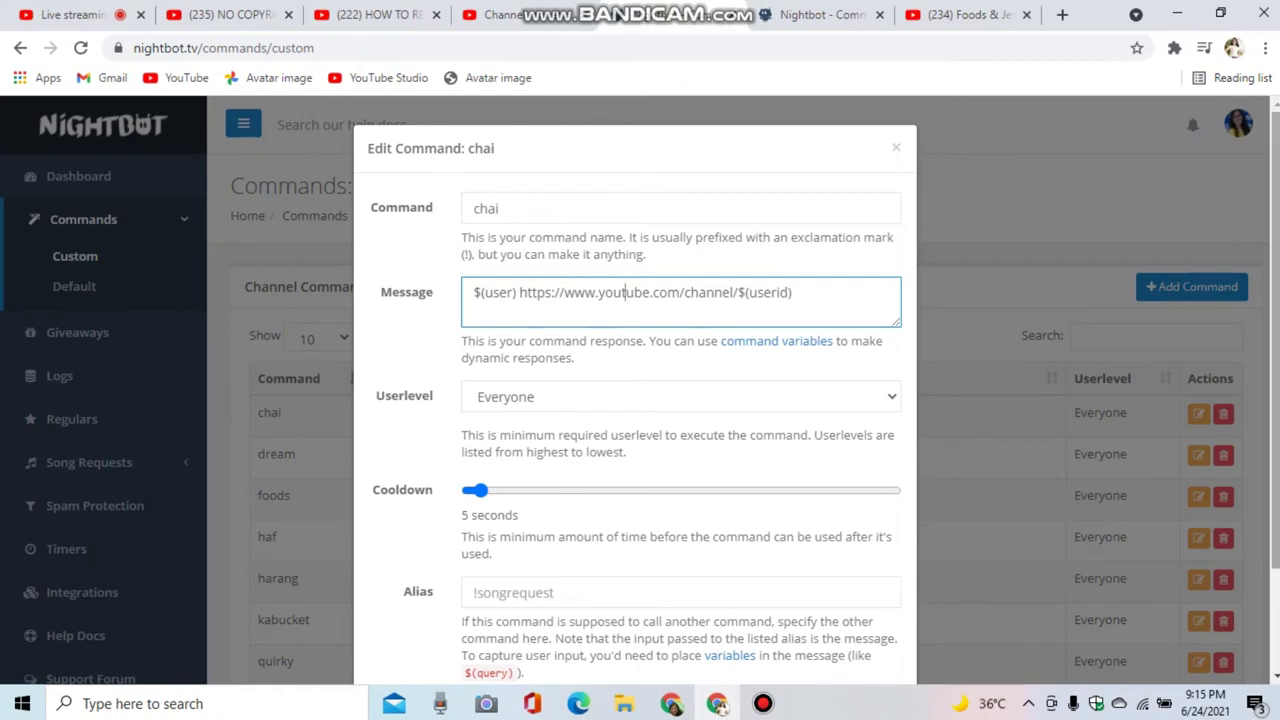
{"action": "scroll", "coordinate": [626, 292], "scroll_direction": "down", "scroll_amount": 2}
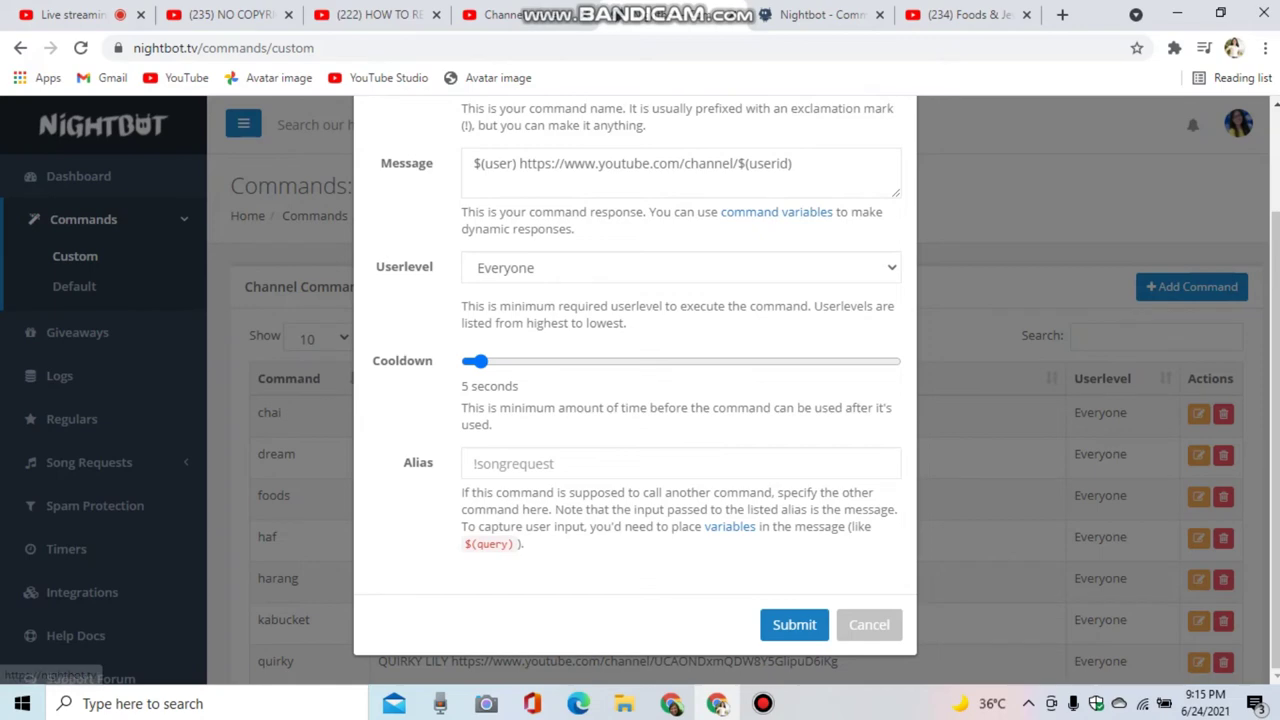
{"action": "left_click", "coordinate": [794, 624]}
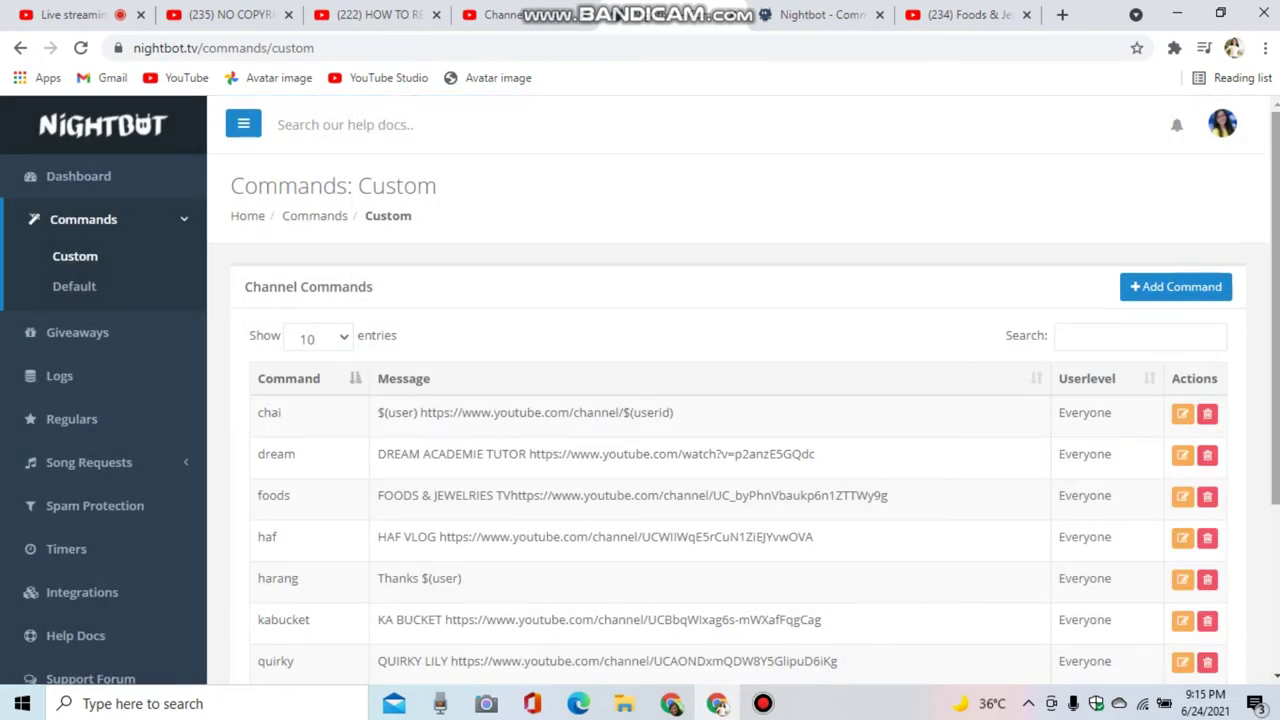
Edit the tamsak command on the second page of the list so its message says "catch up with old and new friends".
{"action": "scroll", "coordinate": [640, 390], "scroll_direction": "down", "scroll_amount": 3}
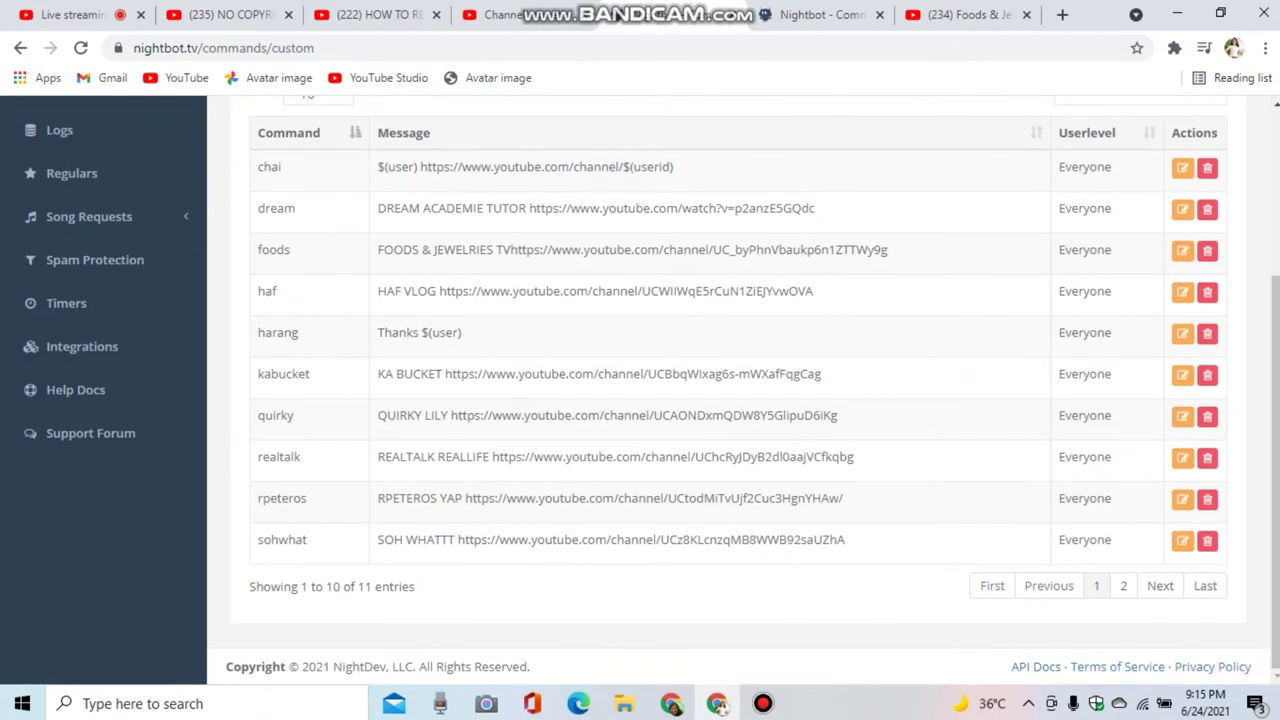
{"action": "left_click", "coordinate": [1123, 586]}
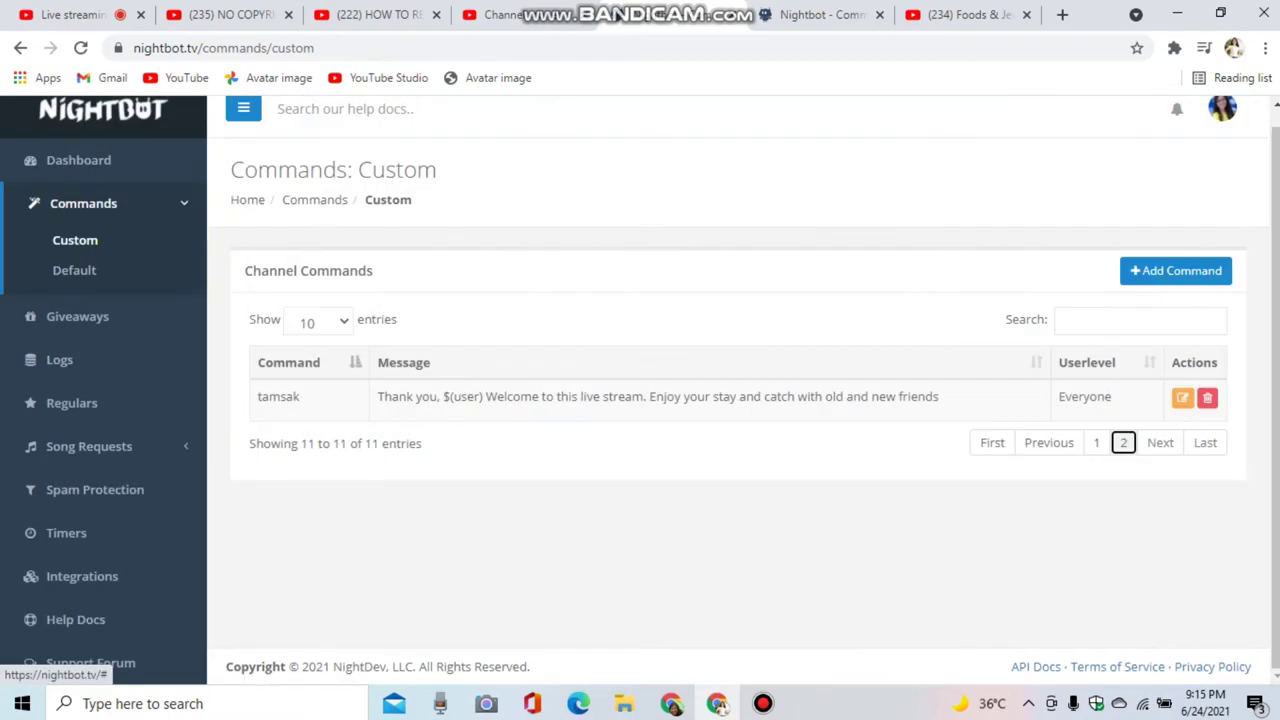
{"action": "left_click", "coordinate": [1182, 397]}
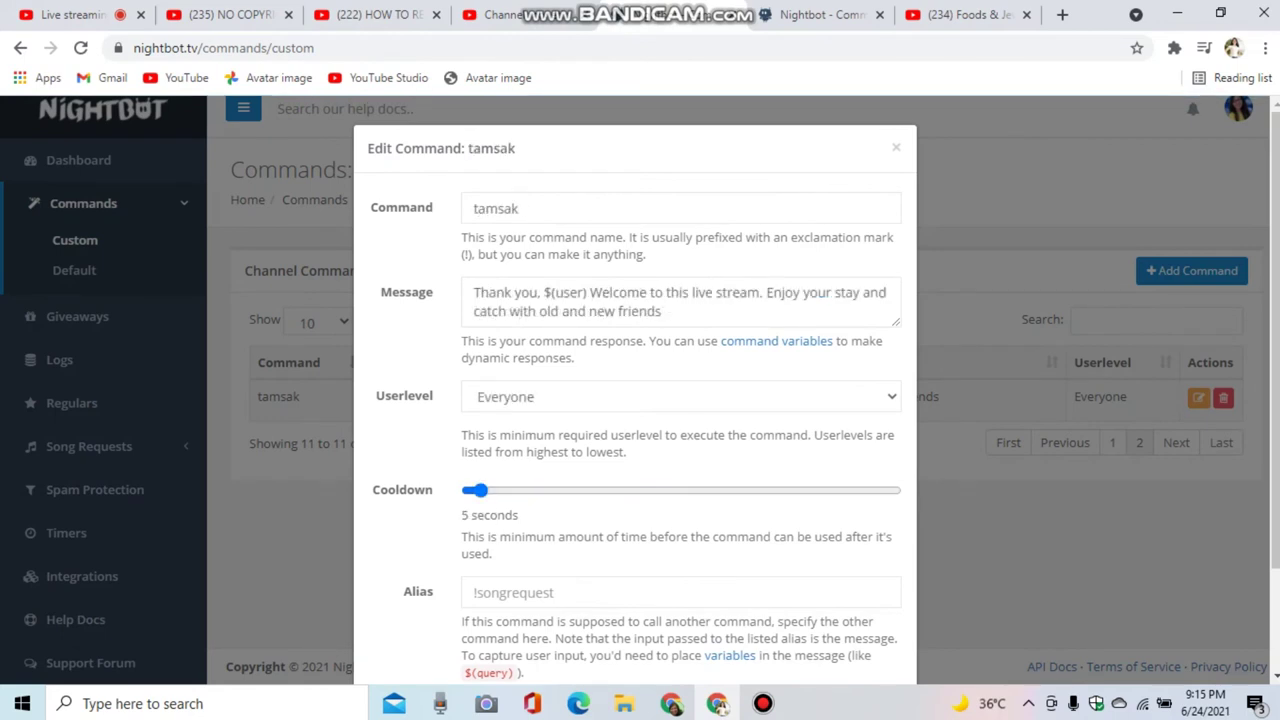
{"action": "left_click", "coordinate": [518, 208]}
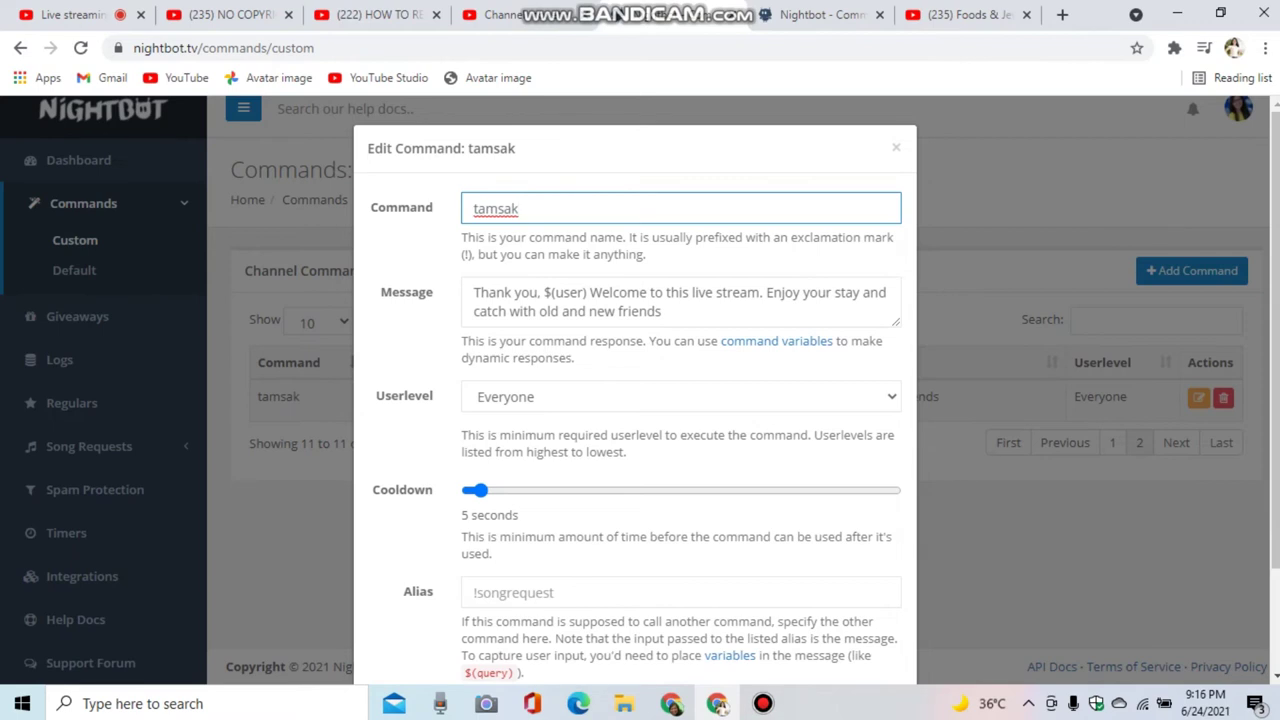
{"action": "left_click_drag", "start_coordinate": [543, 292], "coordinate": [590, 292]}
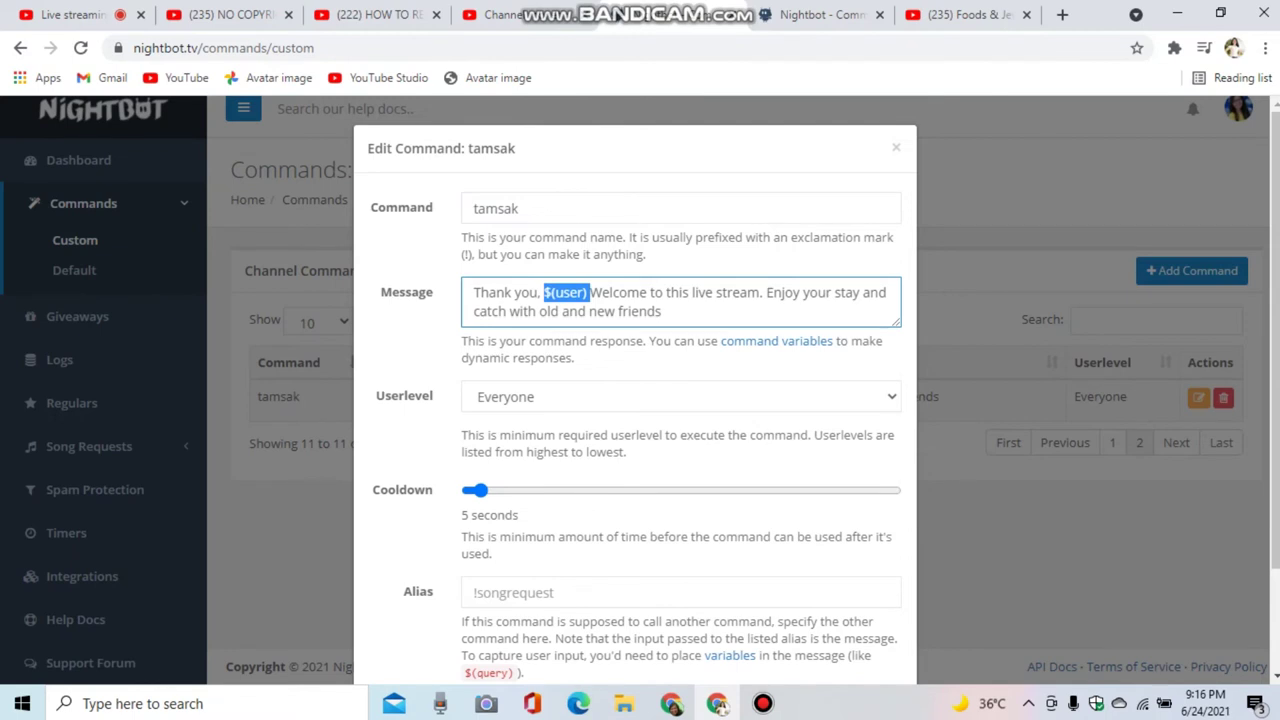
{"action": "left_click", "coordinate": [662, 311]}
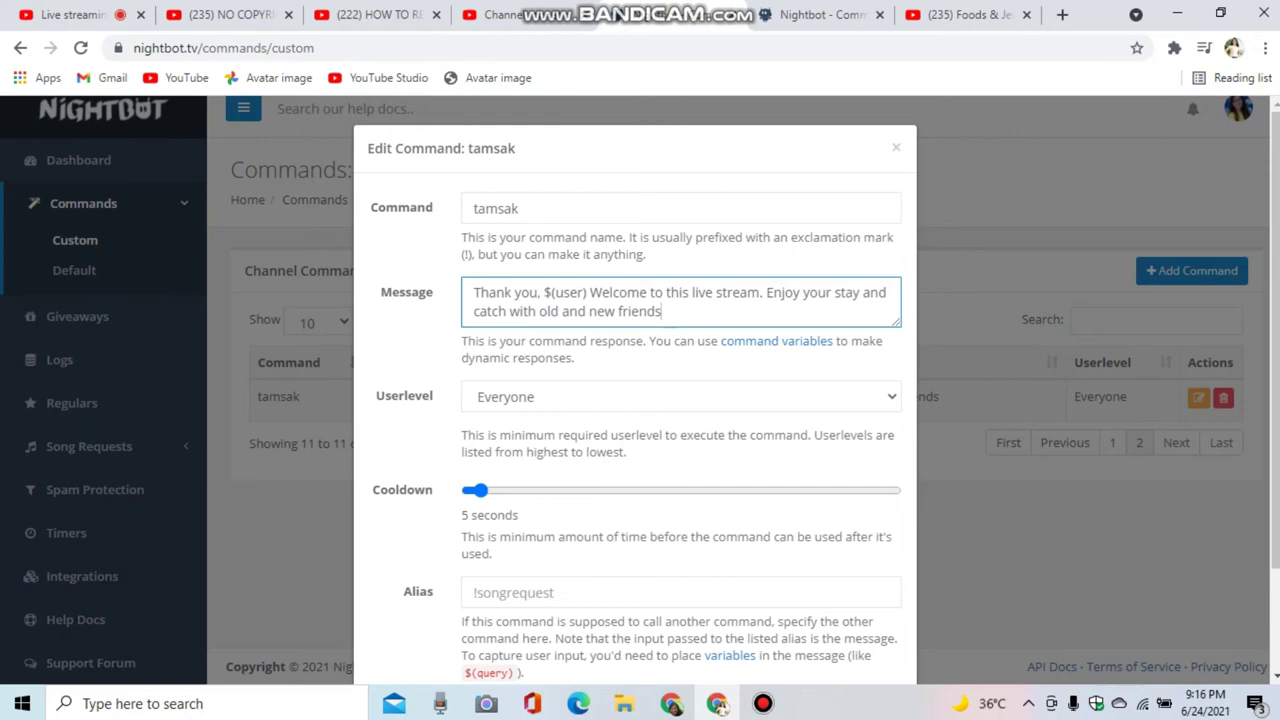
{"action": "left_click", "coordinate": [510, 311]}
{"action": "type", "text": "up"}
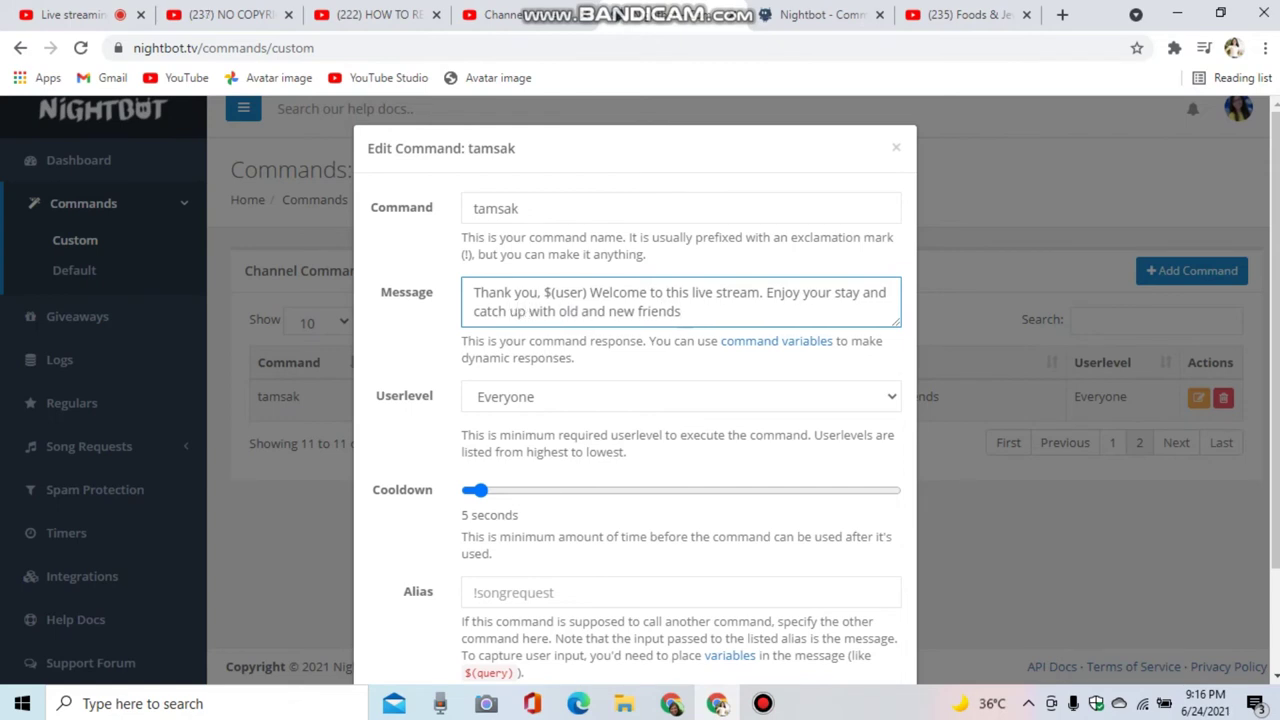
{"action": "scroll", "coordinate": [635, 400], "scroll_direction": "down", "scroll_amount": 2}
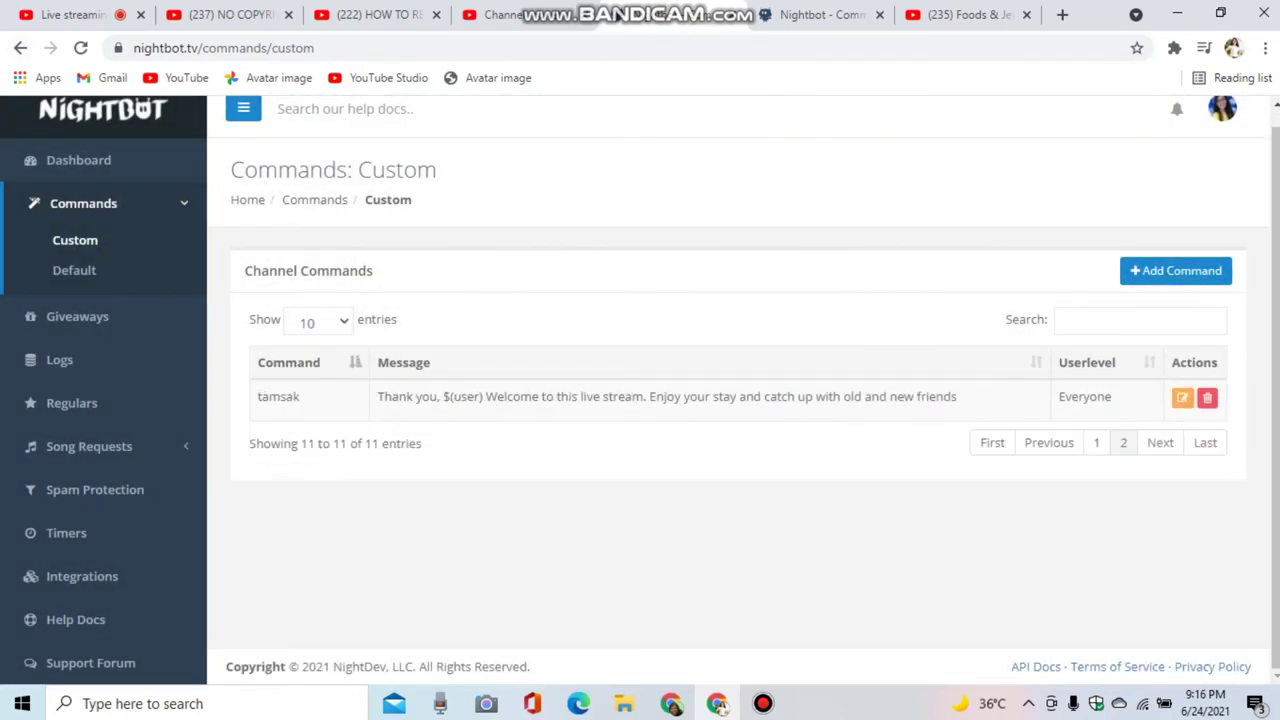
{"action": "key", "text": "ctrl+1"}
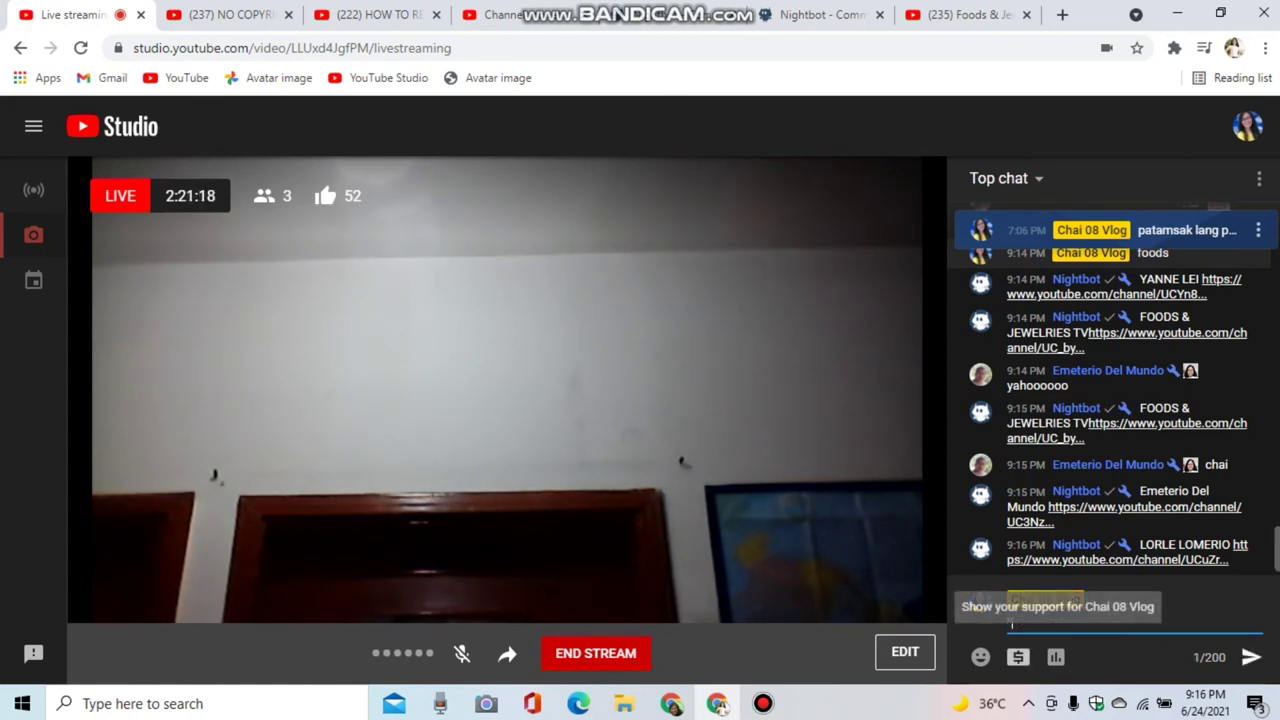
{"action": "type", "text": "'"}
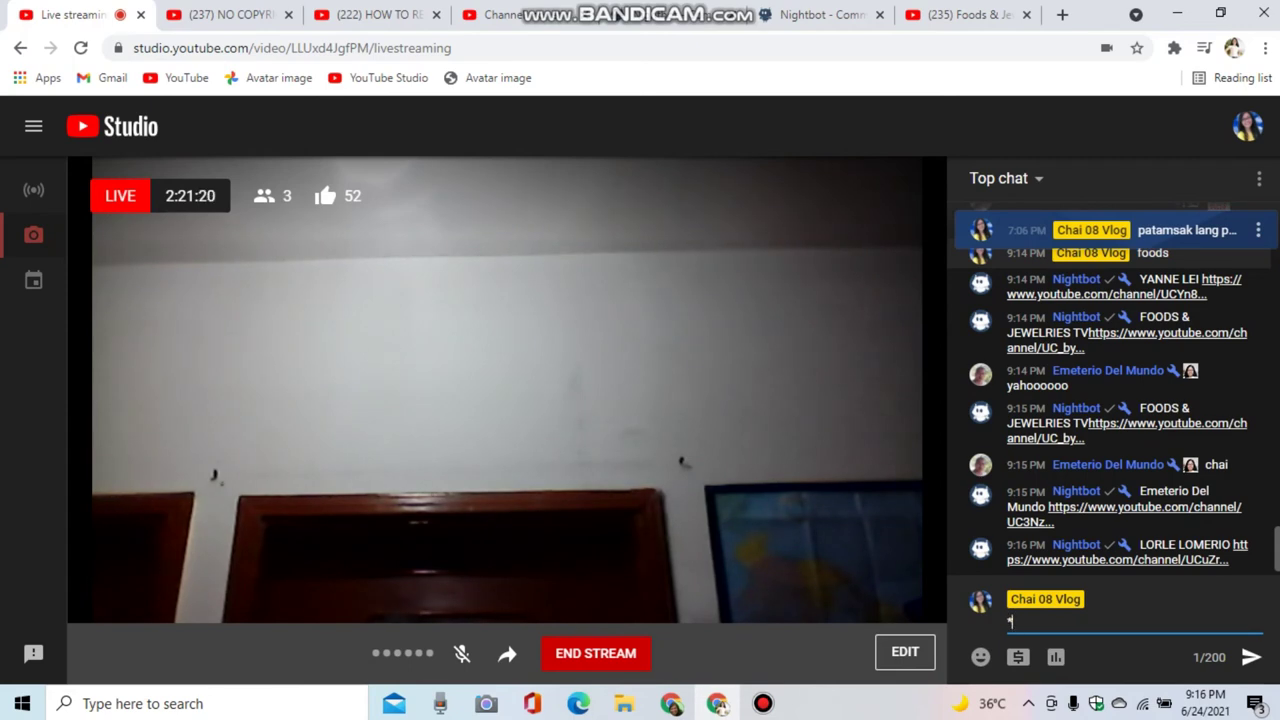
{"action": "key", "text": "BackSpace"}
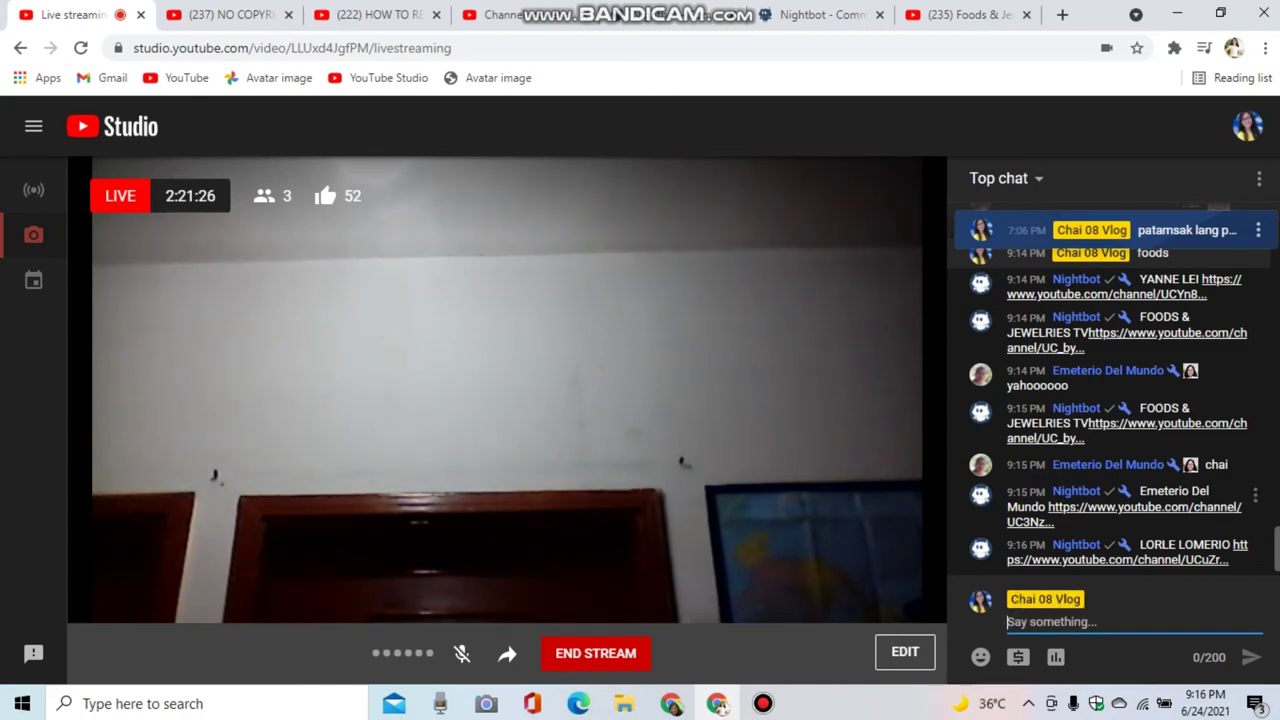
Return to Nightbot's custom commands, examine the $(user) variable in the harang command's message, and submit its edit form.
{"action": "left_click", "coordinate": [822, 14]}
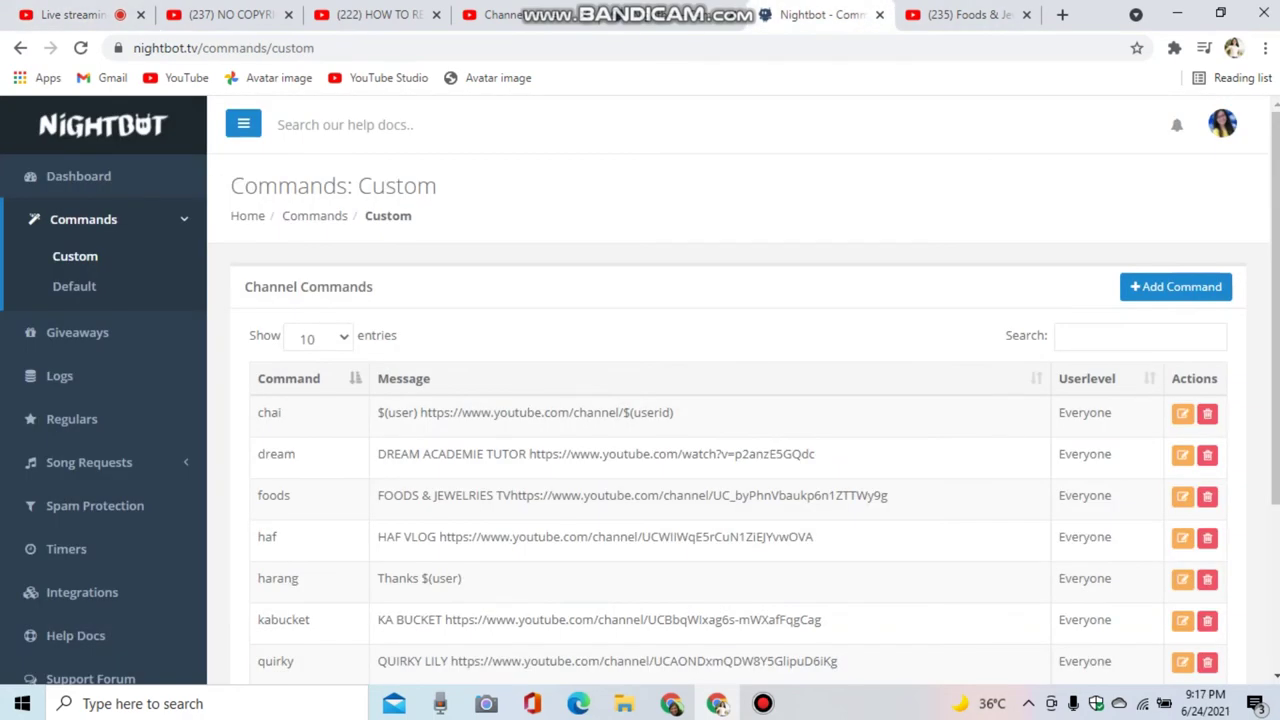
{"action": "scroll", "coordinate": [640, 390], "scroll_direction": "down", "scroll_amount": 2}
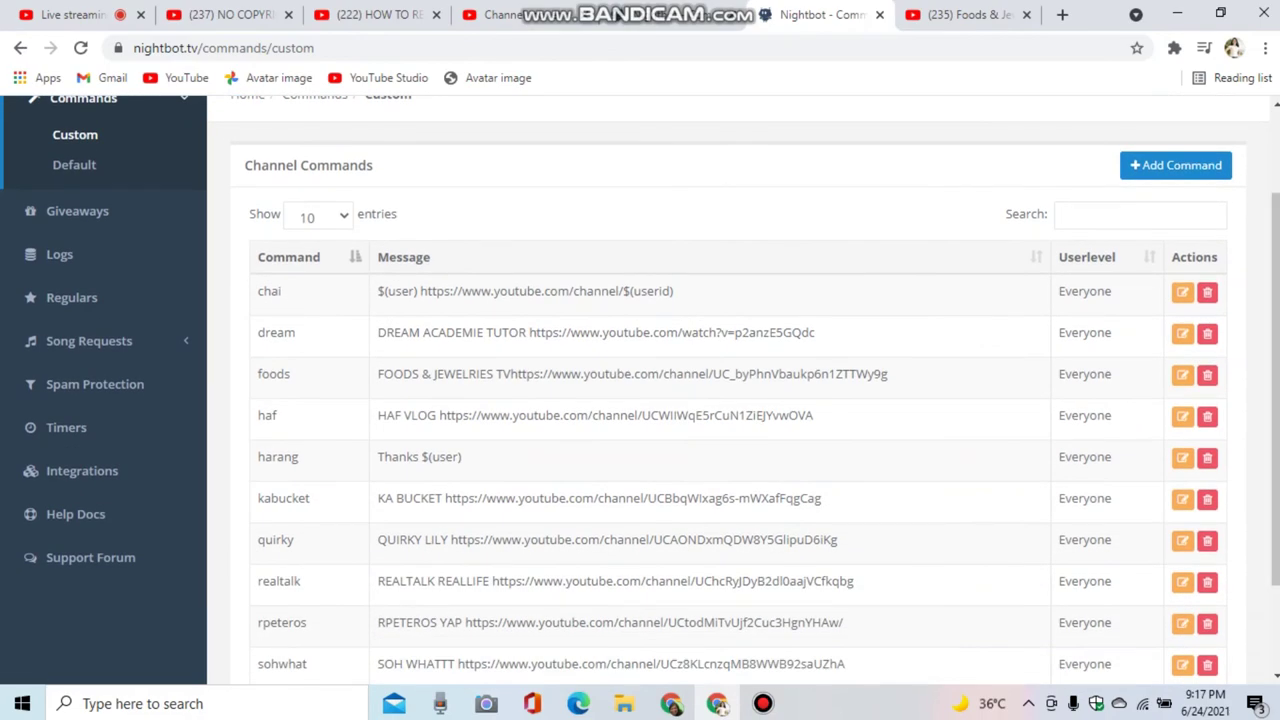
{"action": "left_click", "coordinate": [1182, 457]}
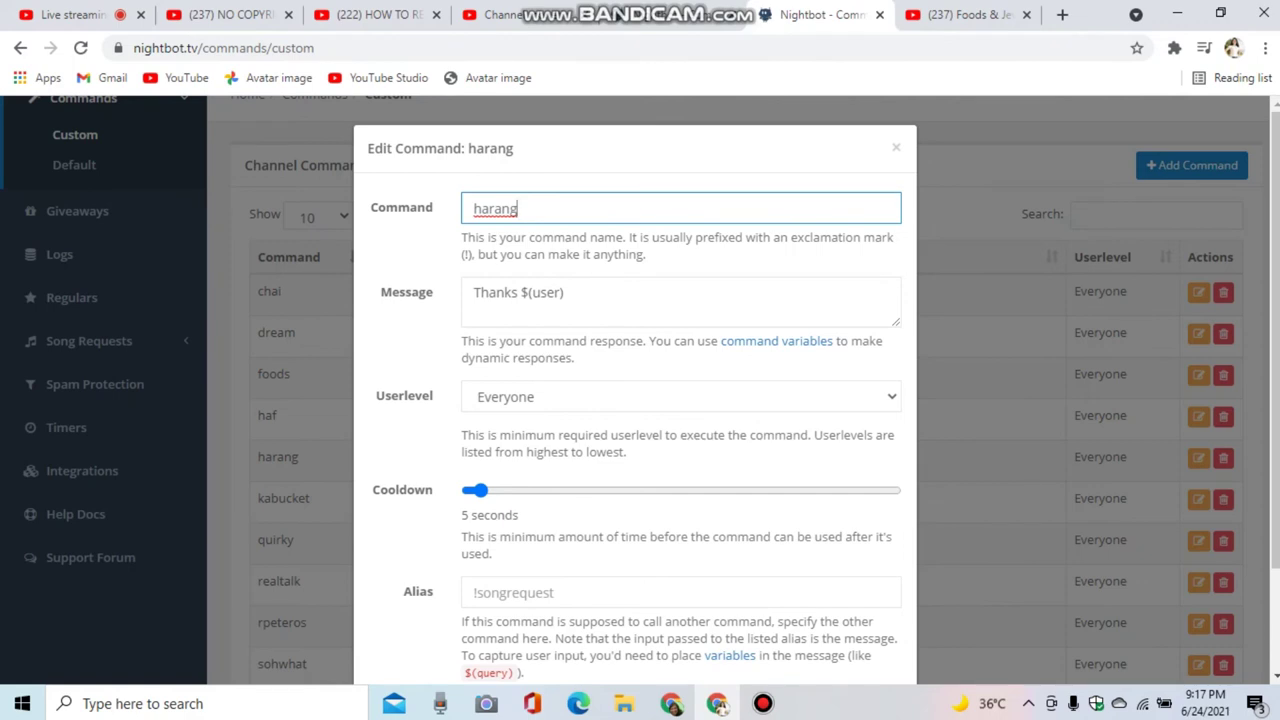
{"action": "left_click_drag", "start_coordinate": [521, 292], "coordinate": [564, 292]}
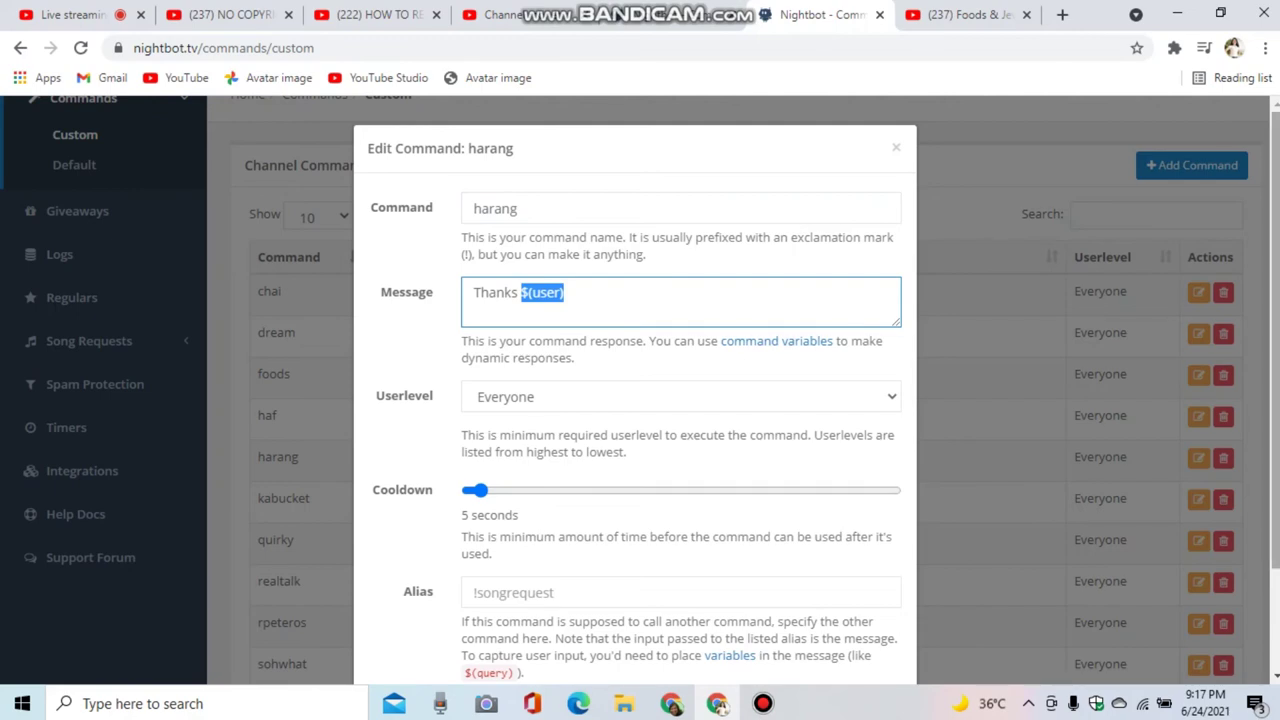
{"action": "scroll", "coordinate": [635, 400], "scroll_direction": "down", "scroll_amount": 2}
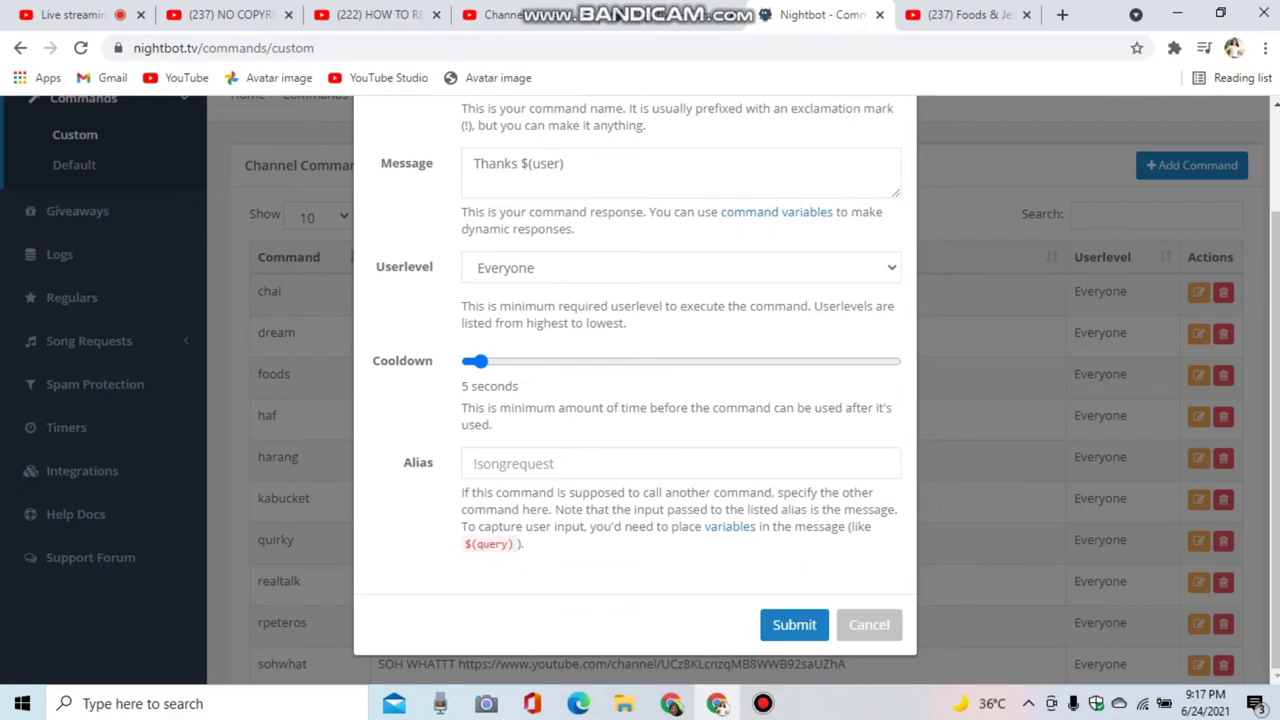
{"action": "left_click", "coordinate": [794, 624]}
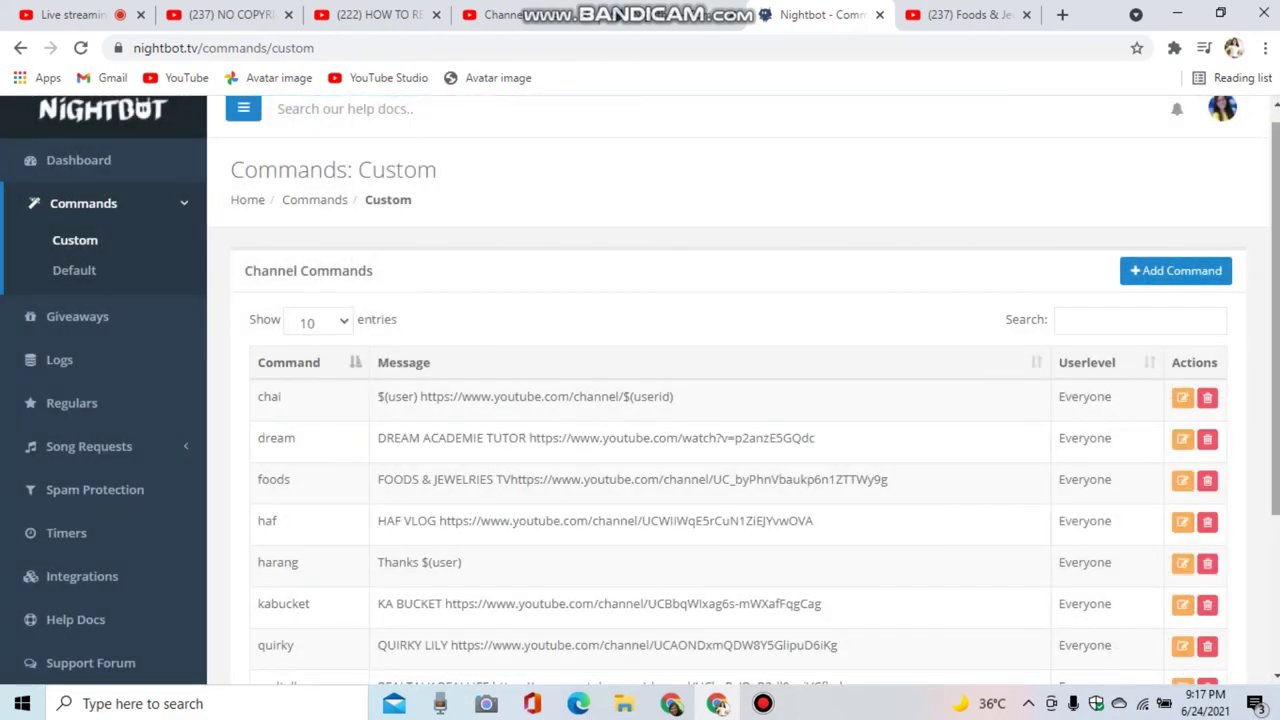
Review the custom commands list including the tamsak command on the second page, and reload the page.
{"action": "scroll", "coordinate": [640, 390], "scroll_direction": "down", "scroll_amount": 2}
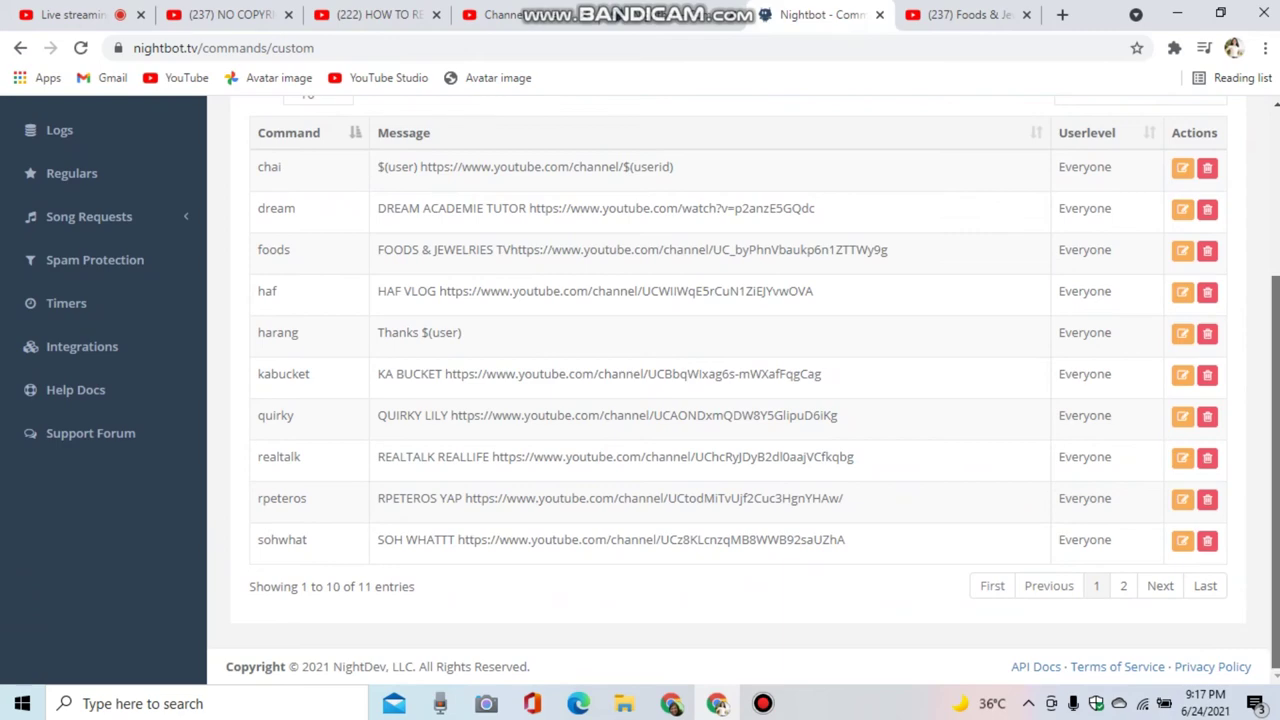
{"action": "scroll", "coordinate": [640, 390], "scroll_direction": "up", "scroll_amount": 3}
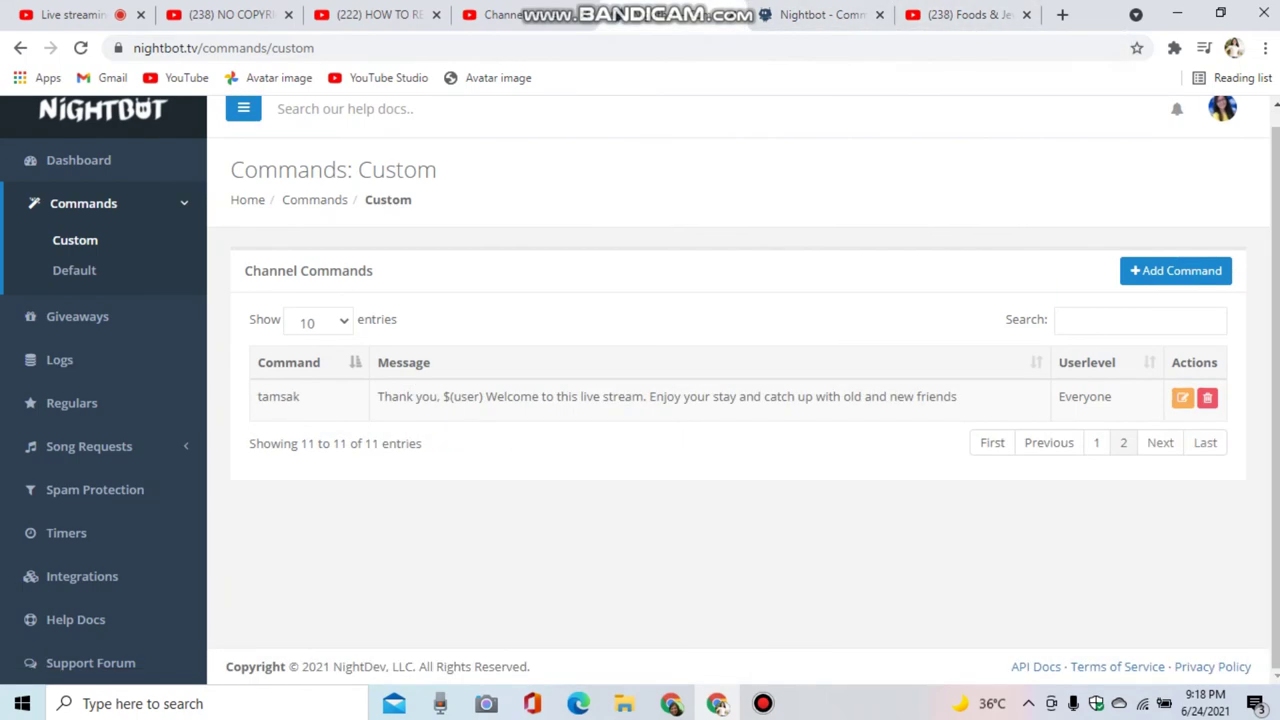
{"action": "key", "text": "F5"}
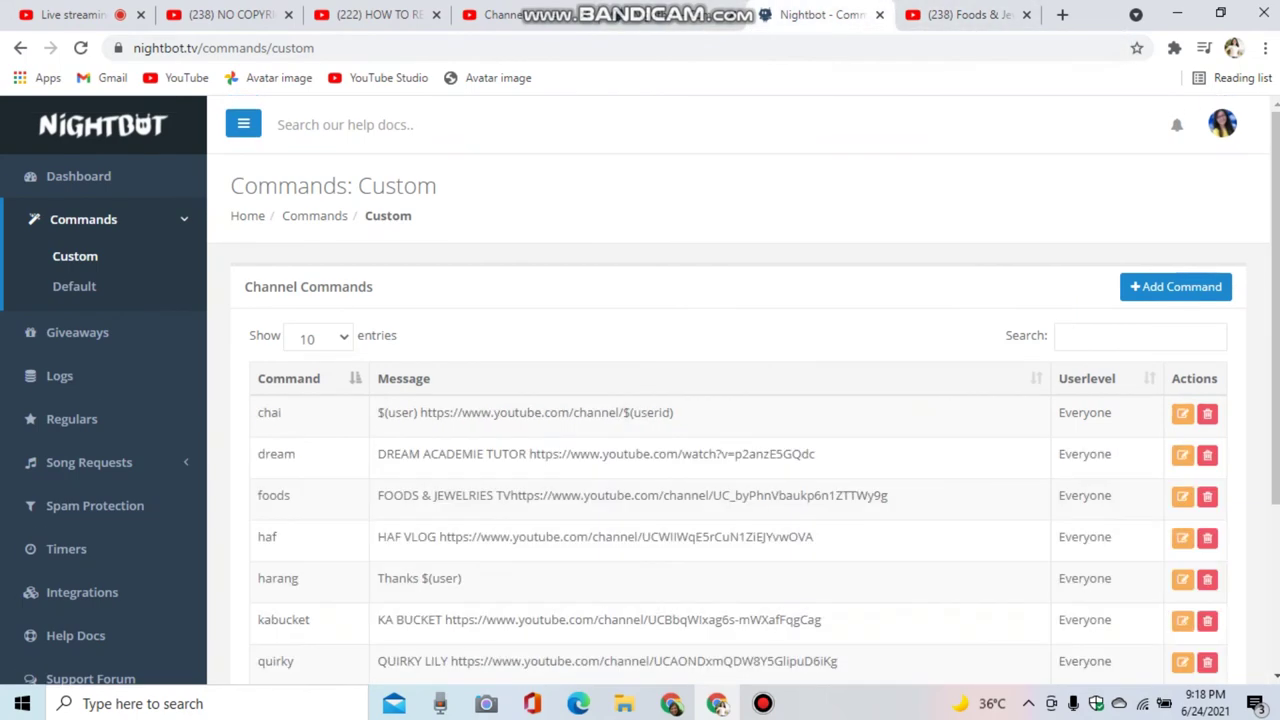
Open Nightbot's default commands list and examine the !commands entry.
{"action": "left_click", "coordinate": [74, 286]}
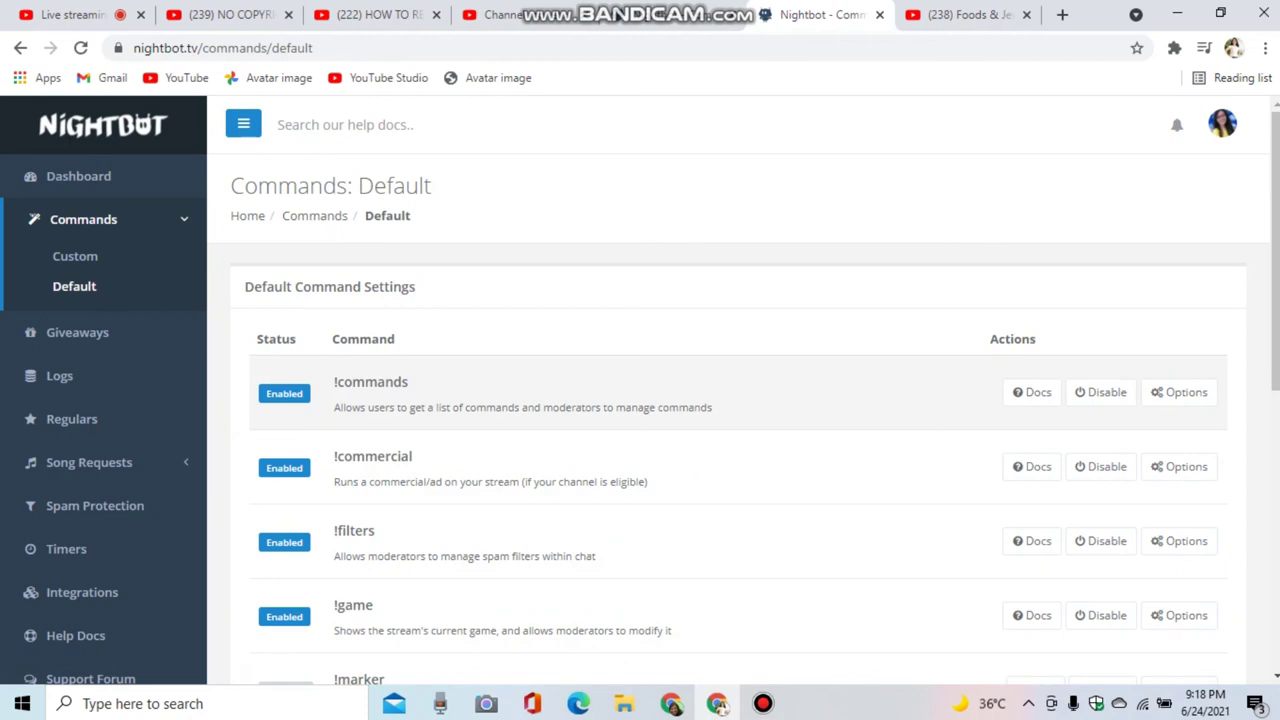
{"action": "double_click", "coordinate": [372, 382]}
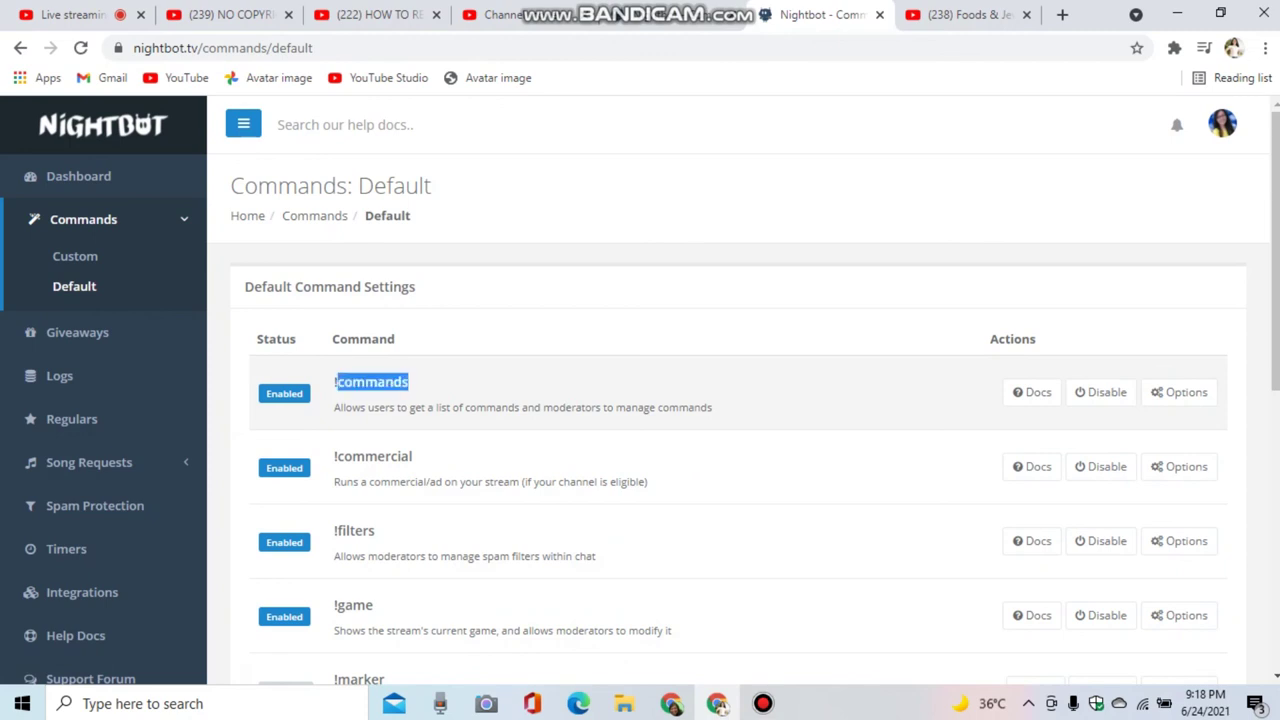
{"action": "left_click", "coordinate": [372, 382]}
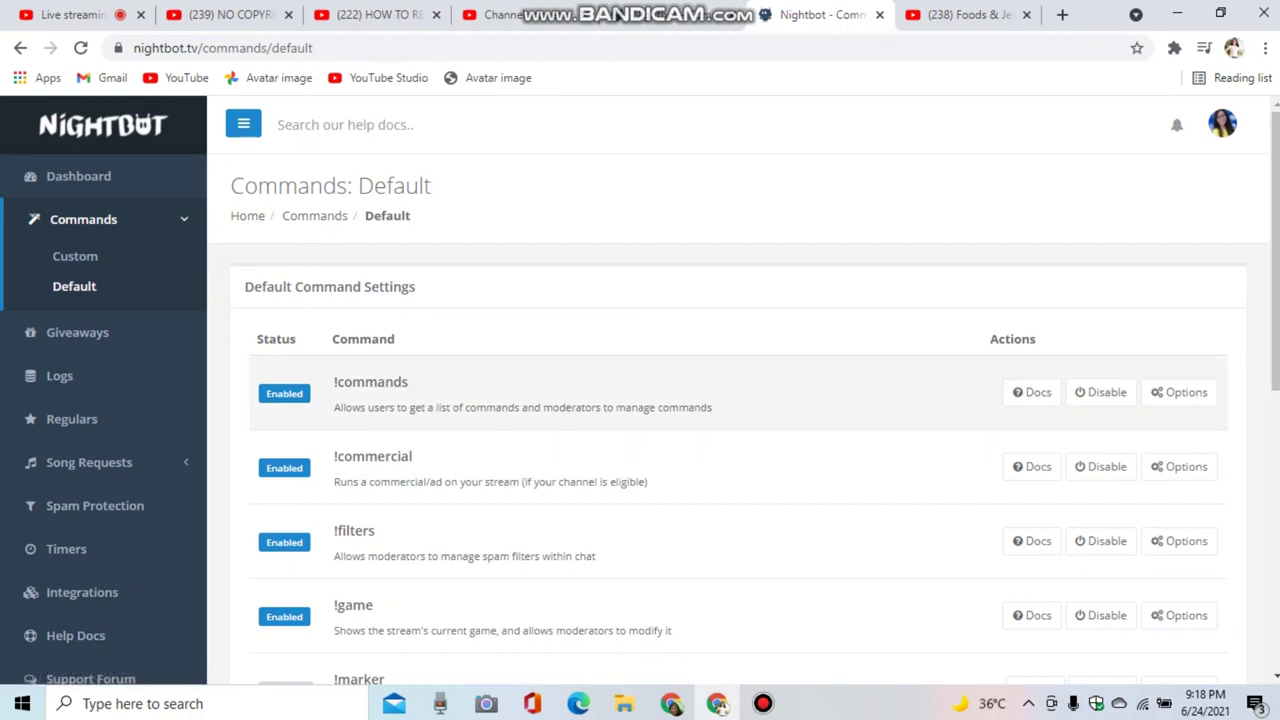
Disable the !commands default command and enable it again.
{"action": "left_click", "coordinate": [1100, 392]}
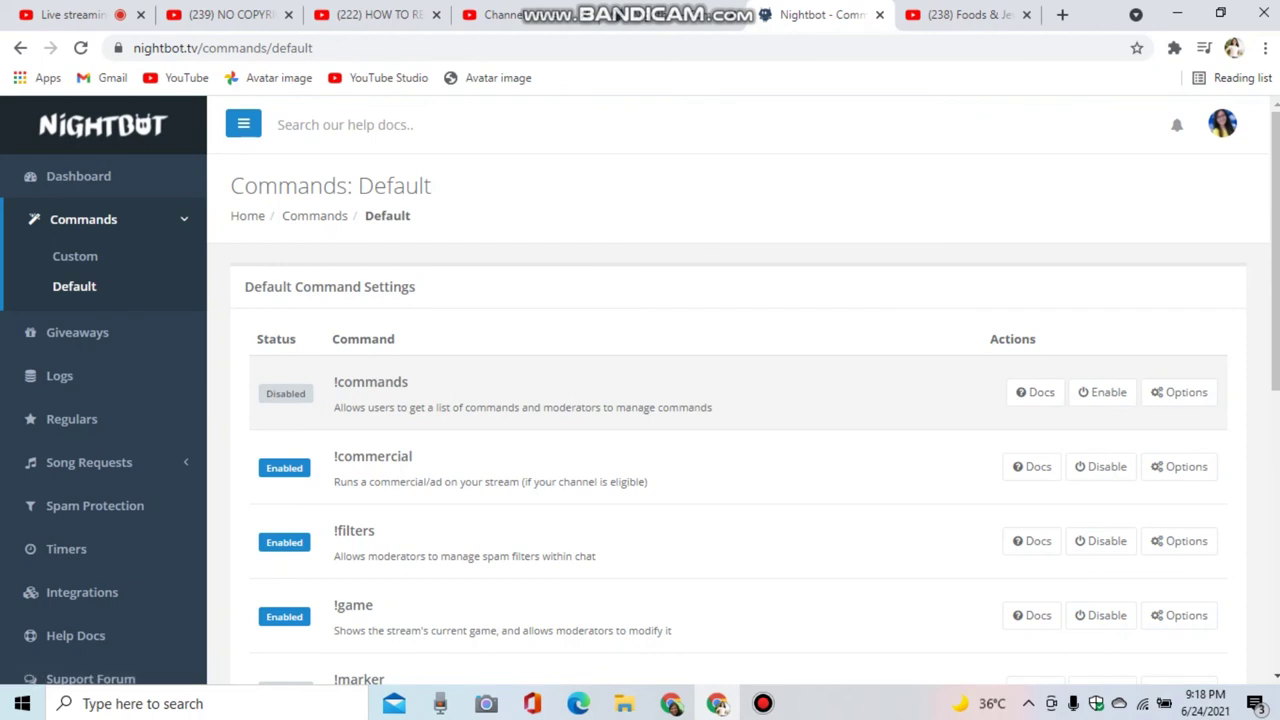
{"action": "left_click", "coordinate": [1102, 392]}
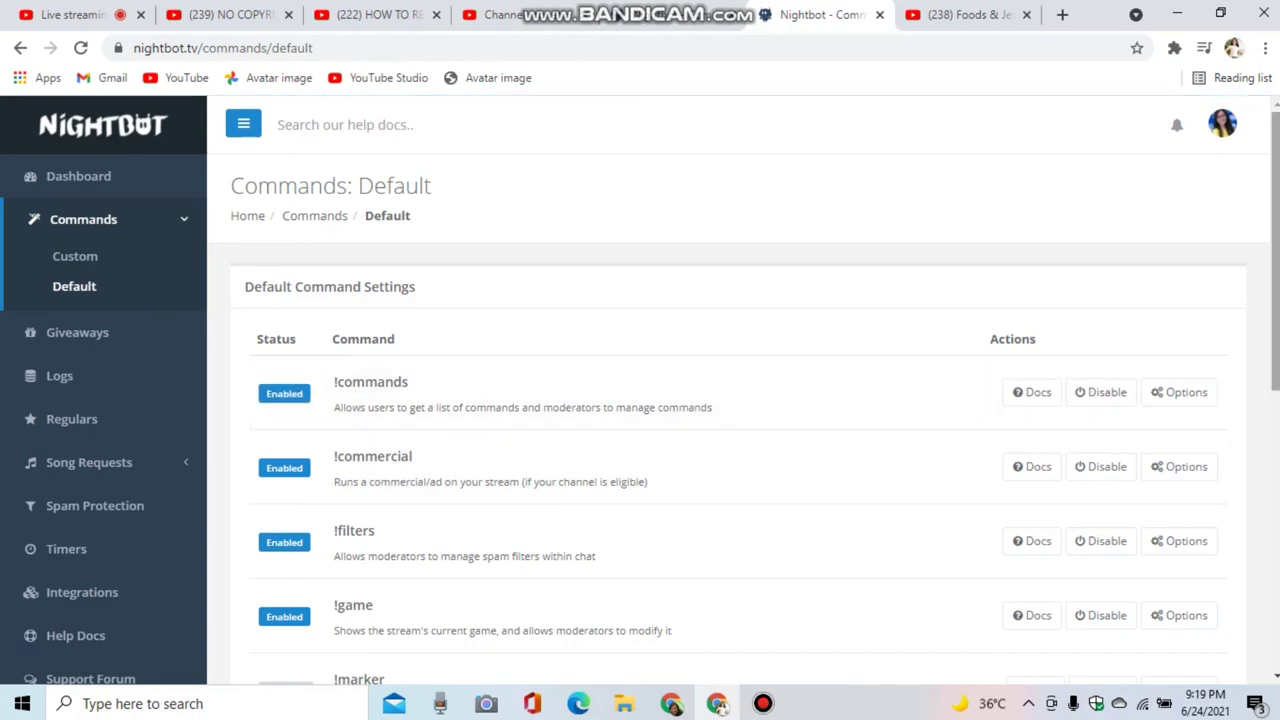
Look through the whole list of default commands and their statuses, and close the Foods & Jewelries YouTube tab.
{"action": "scroll", "coordinate": [740, 390], "scroll_direction": "down", "scroll_amount": 3}
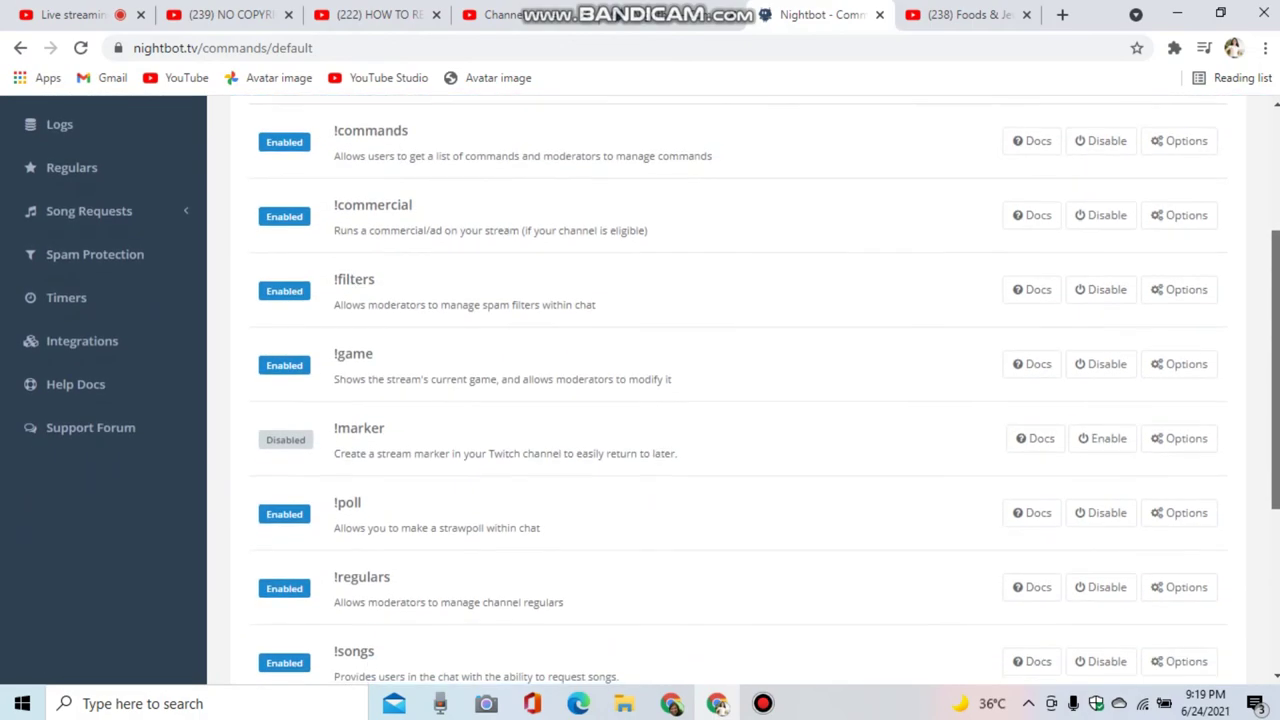
{"action": "scroll", "coordinate": [740, 390], "scroll_direction": "down", "scroll_amount": 2}
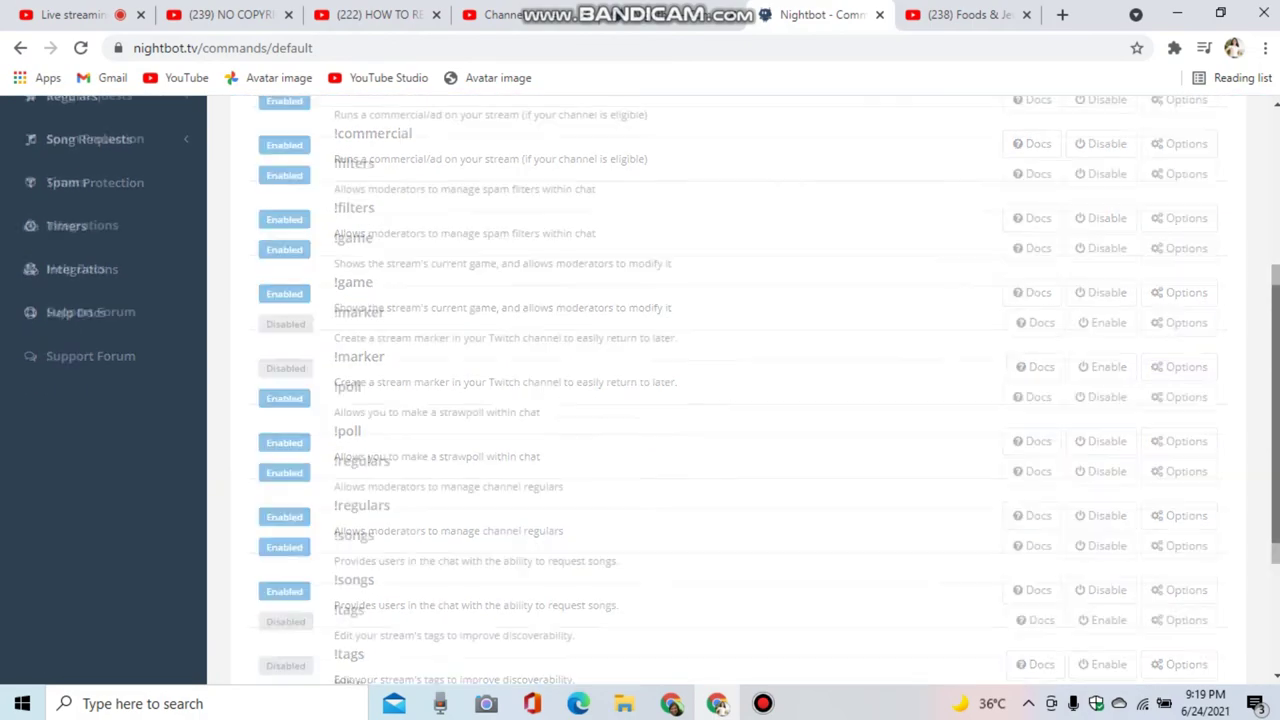
{"action": "scroll", "coordinate": [740, 390], "scroll_direction": "down", "scroll_amount": 3}
{"action": "scroll", "coordinate": [740, 390], "scroll_direction": "up", "scroll_amount": 8}
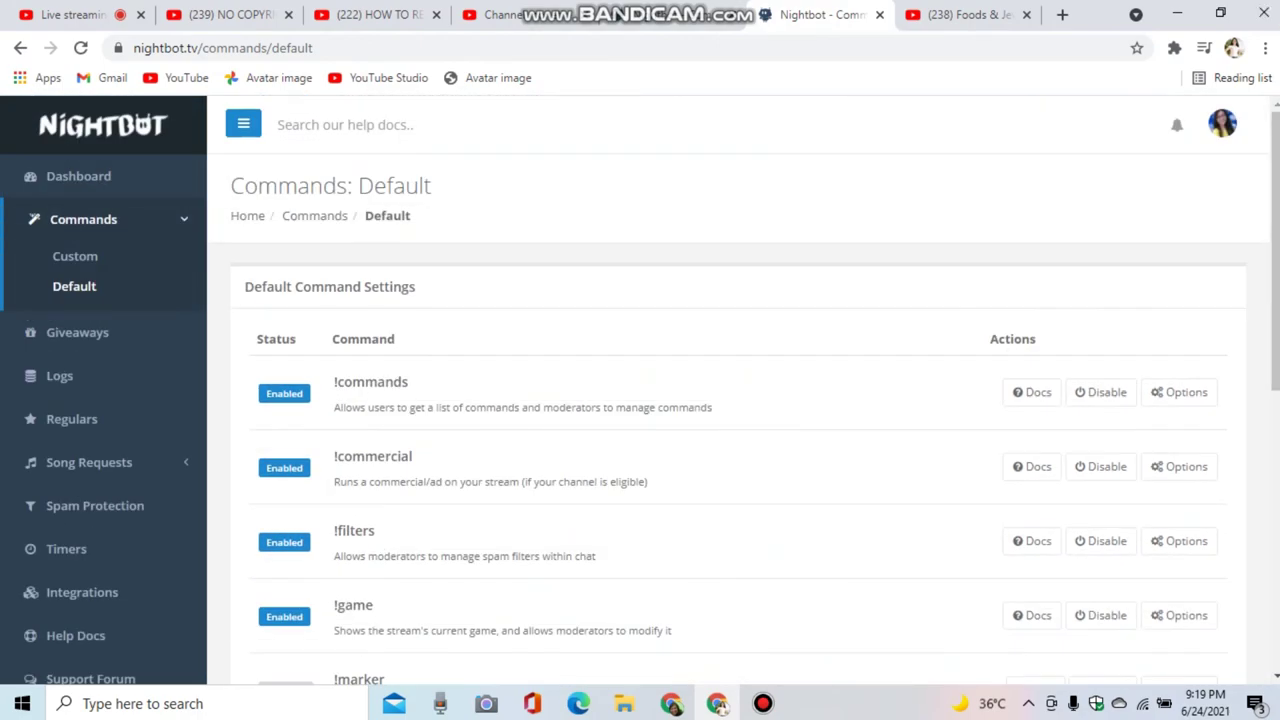
{"action": "scroll", "coordinate": [740, 390], "scroll_direction": "down", "scroll_amount": 10}
{"action": "scroll", "coordinate": [740, 390], "scroll_direction": "up", "scroll_amount": 10}
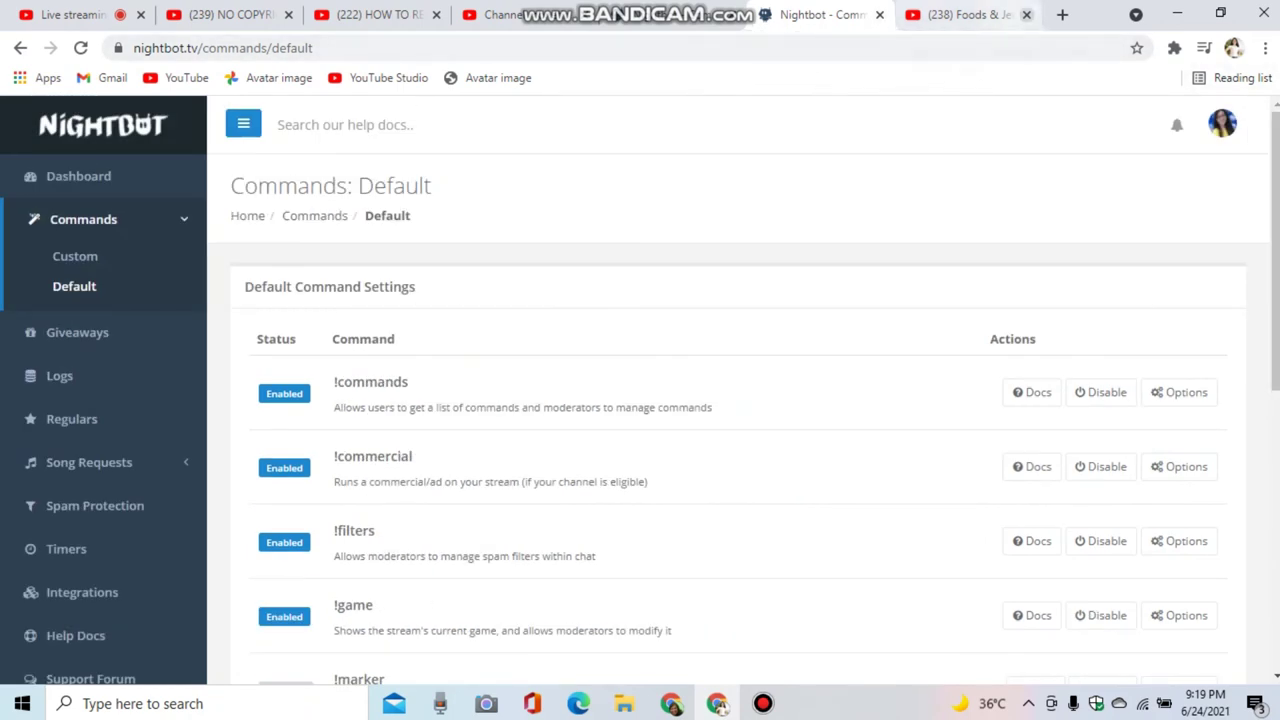
{"action": "left_click", "coordinate": [1026, 14]}
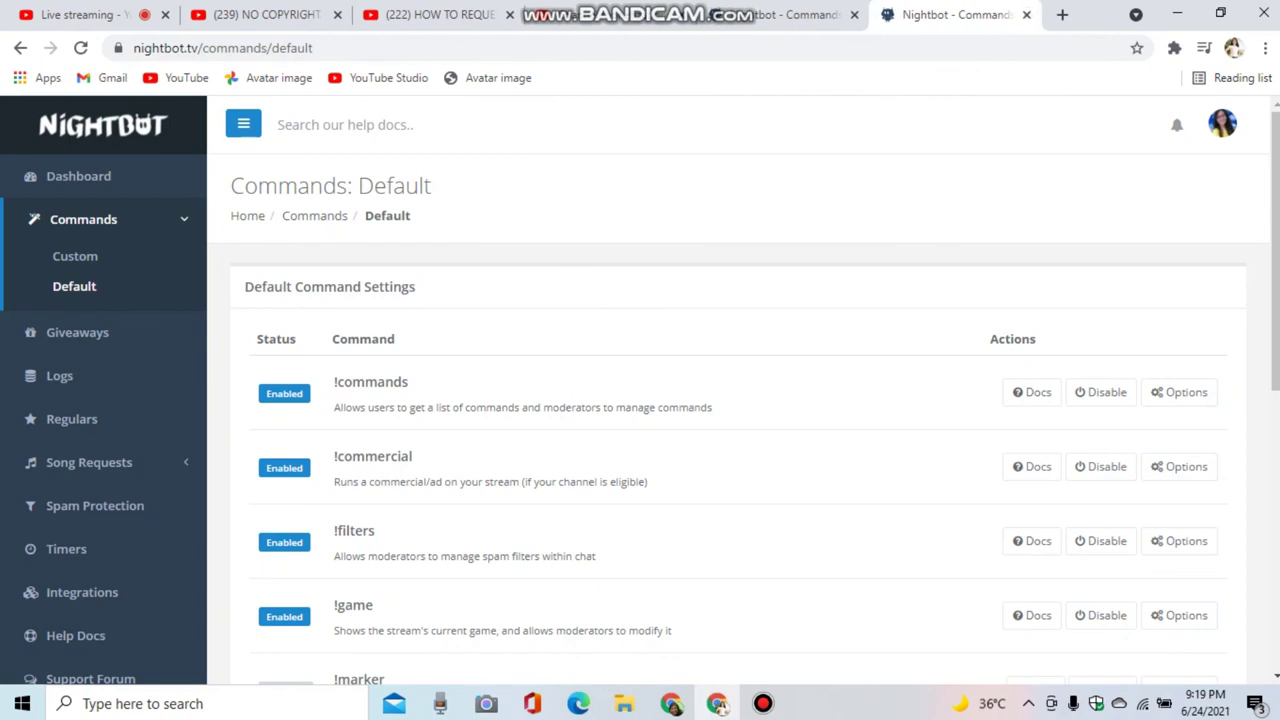